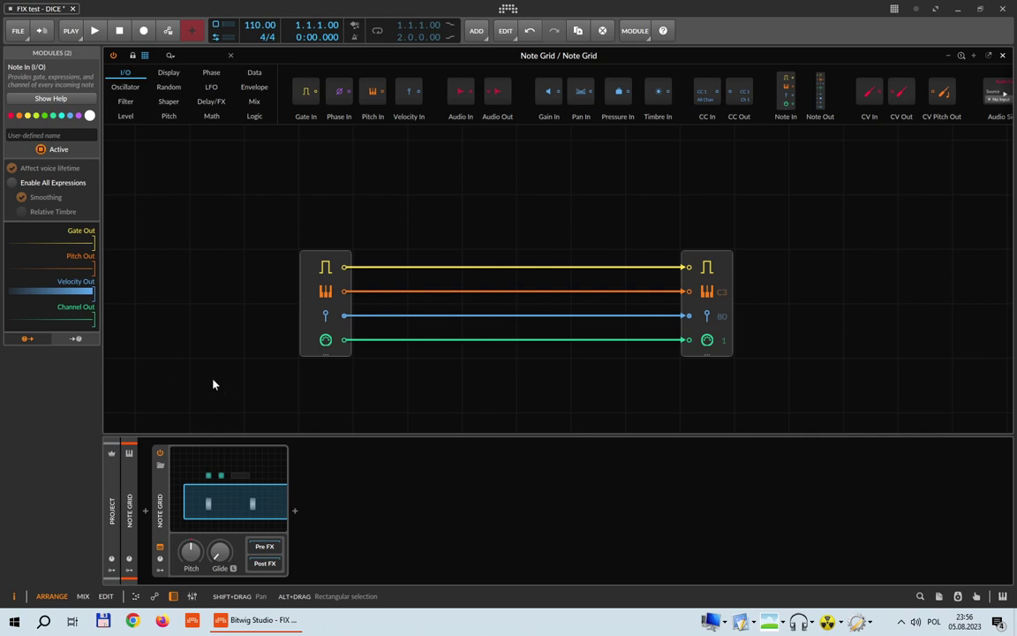
Step: Undo to bring back the Dice, Chance and Probabilities modules
{"action": "left_click_drag", "start_coordinate": [223, 311], "coordinate": [828, 352]}
{"action": "key", "text": "ctrl+z"}
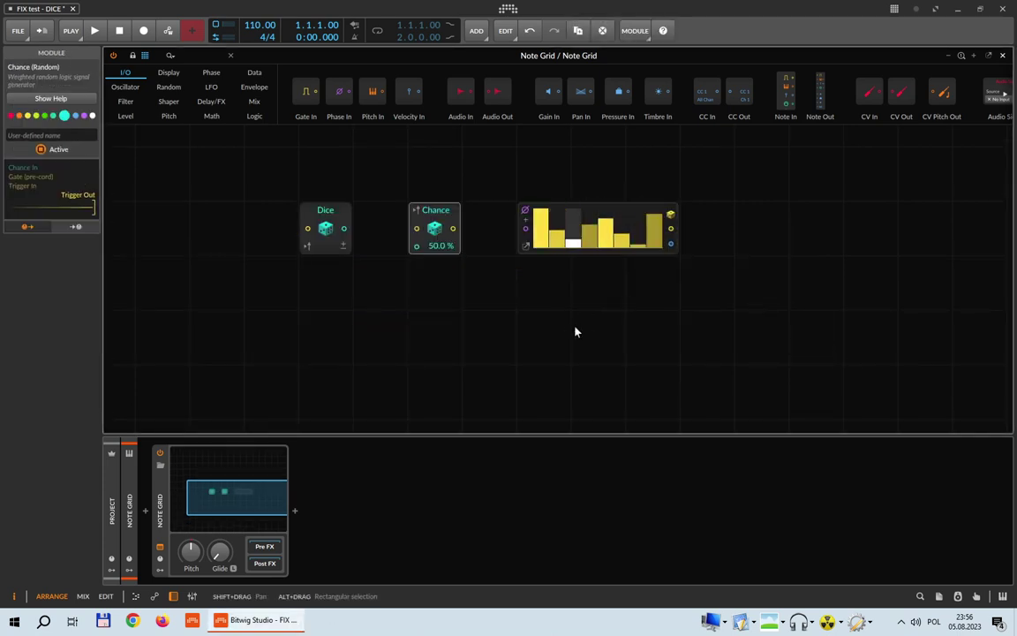
{"action": "scroll", "coordinate": [616, 349], "scroll_direction": "up", "scroll_amount": 2}
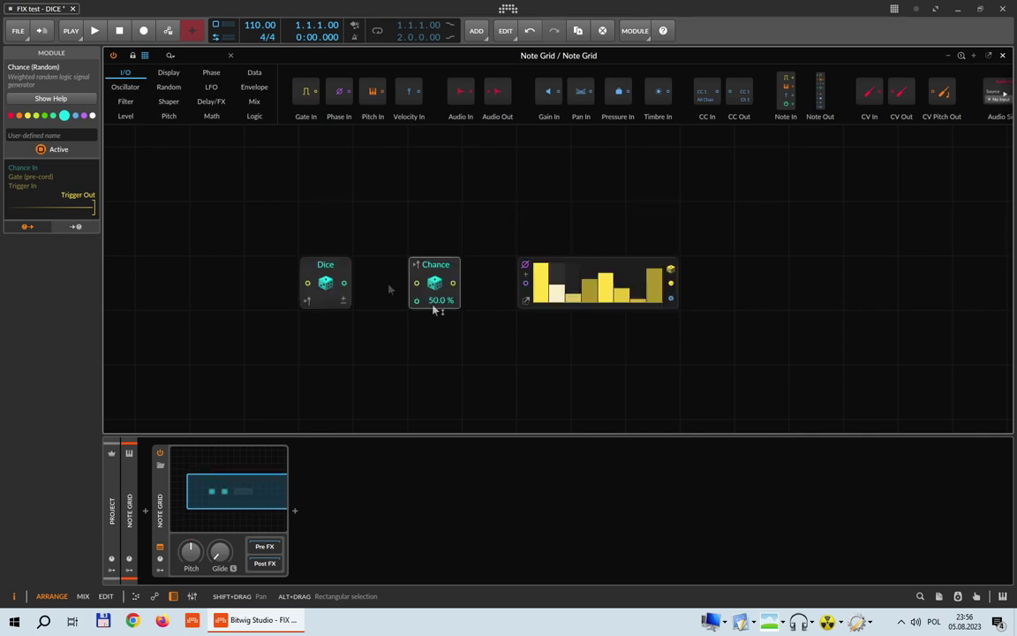
{"action": "left_click_drag", "start_coordinate": [248, 203], "coordinate": [731, 344]}
{"action": "left_click", "coordinate": [730, 344]}
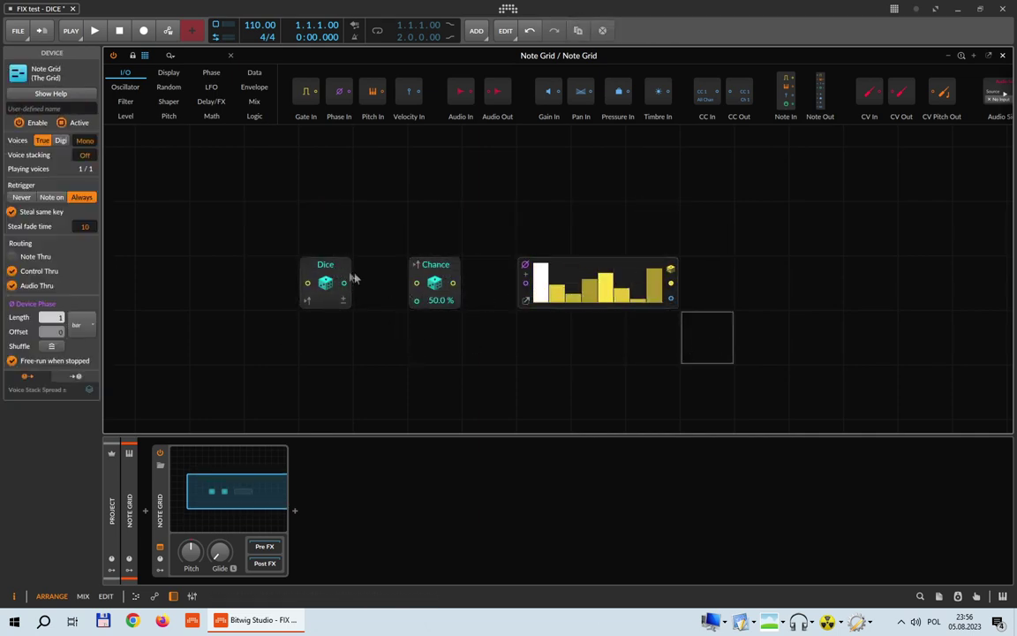
Step: Stack Chance and Probabilities under Dice, then delete Chance and Probabilities
{"action": "left_click_drag", "start_coordinate": [331, 264], "coordinate": [331, 210]}
{"action": "left_click_drag", "start_coordinate": [447, 275], "coordinate": [338, 275]}
{"action": "left_click_drag", "start_coordinate": [525, 303], "coordinate": [252, 357]}
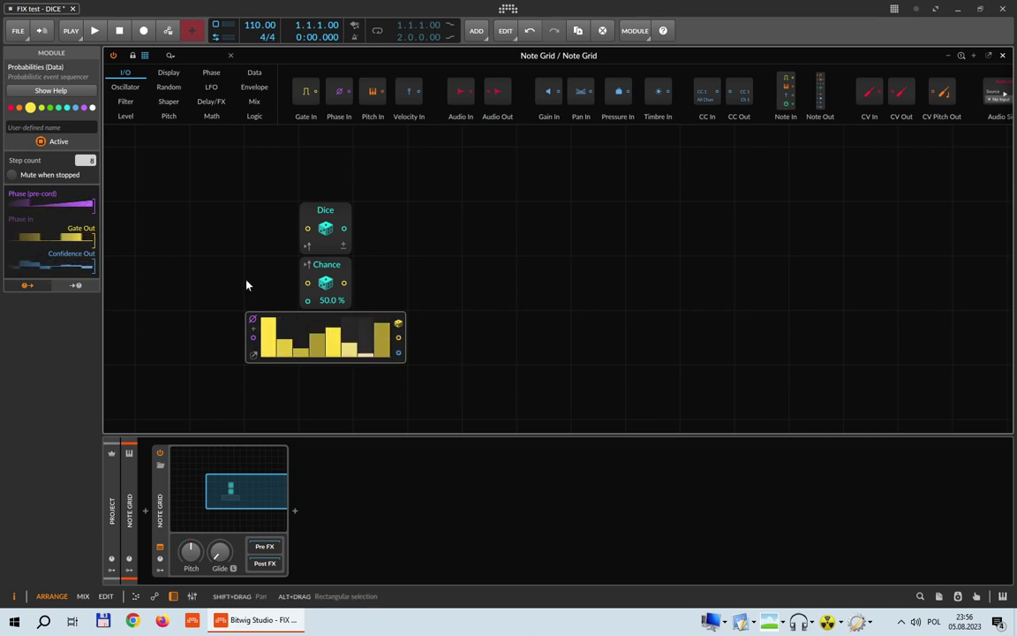
{"action": "left_click_drag", "start_coordinate": [245, 281], "coordinate": [438, 359]}
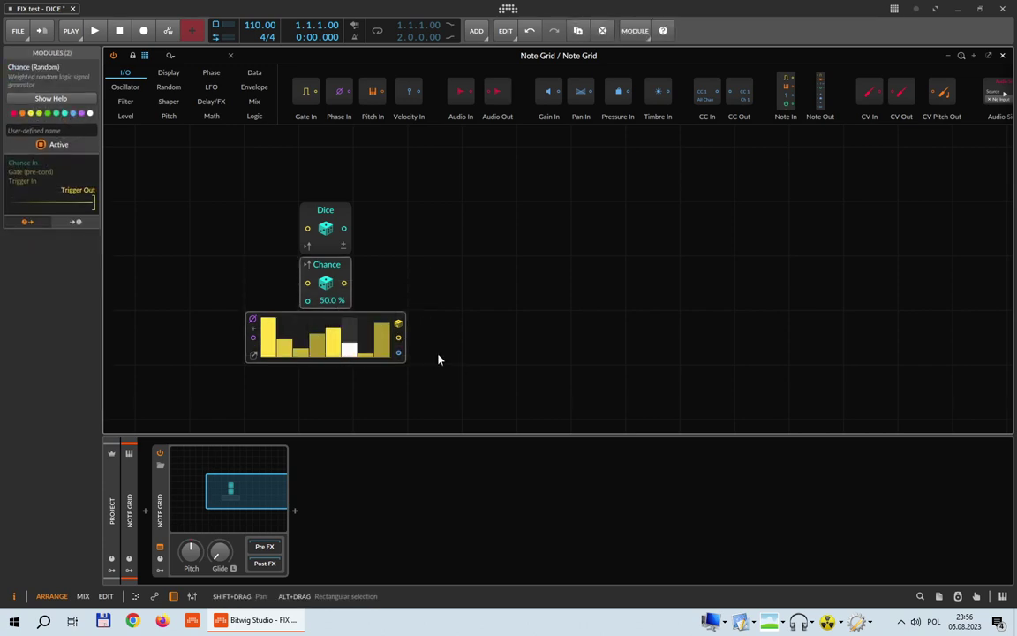
{"action": "key", "text": "Delete"}
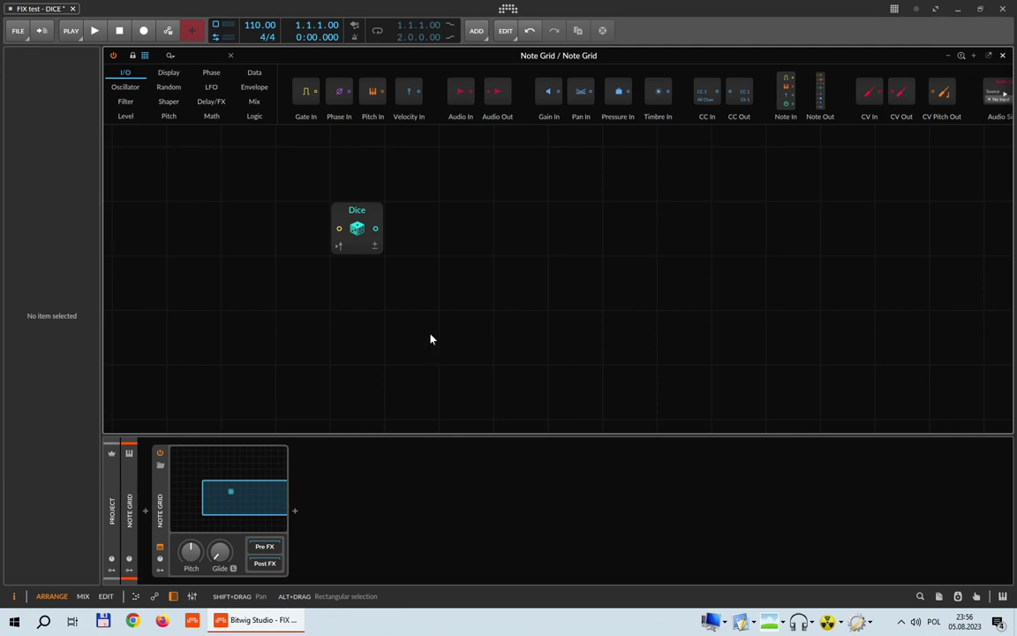
Step: Test cables from Dice's input and Signal Out, then list the Random category modules
{"action": "left_click", "coordinate": [371, 214]}
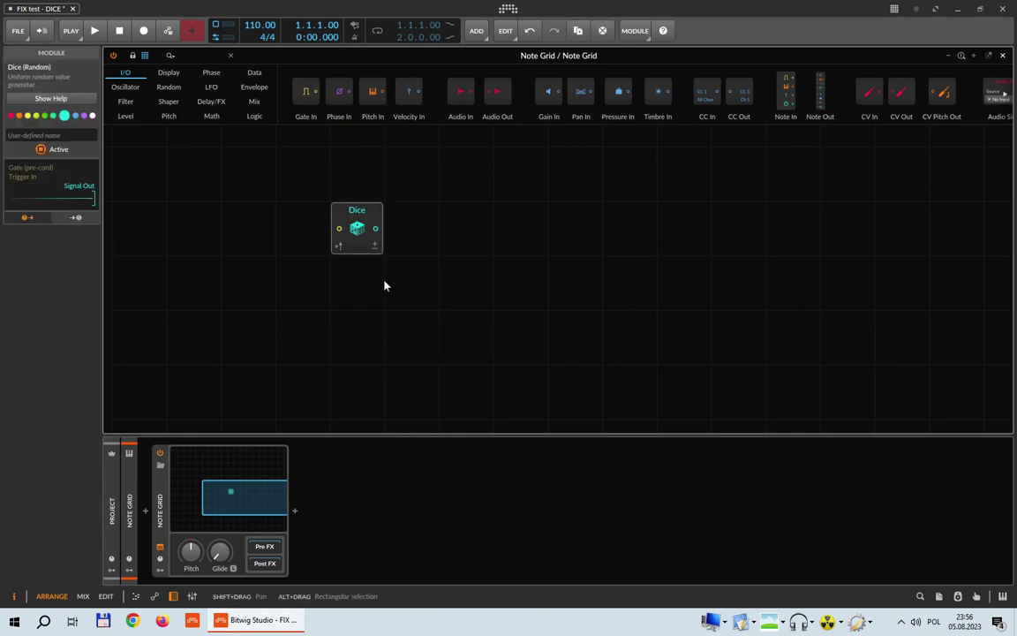
{"action": "left_click_drag", "start_coordinate": [338, 228], "coordinate": [232, 313]}
{"action": "left_click_drag", "start_coordinate": [379, 231], "coordinate": [513, 263]}
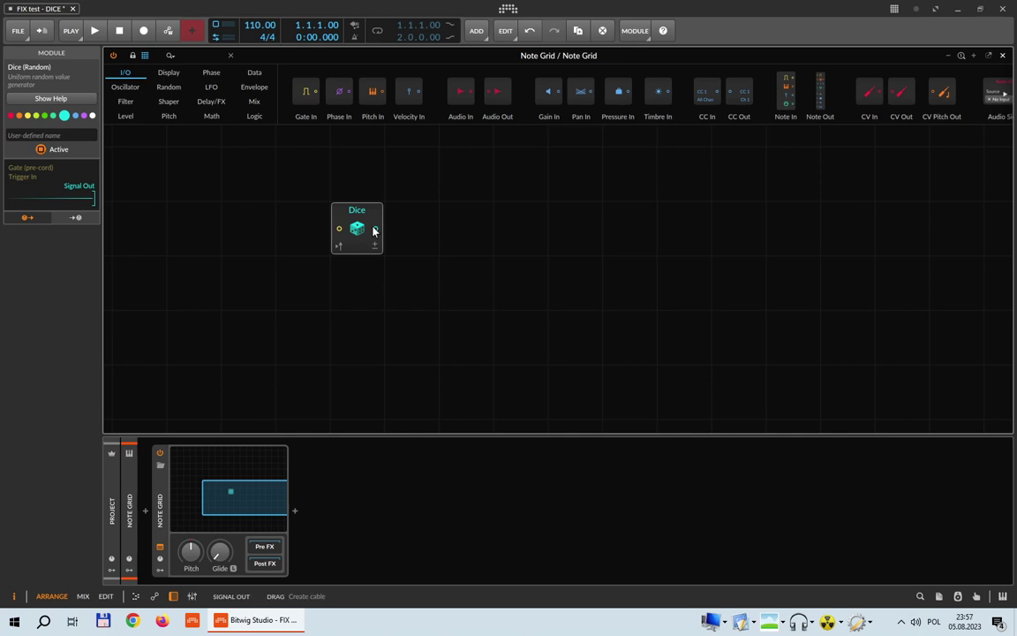
{"action": "left_click_drag", "start_coordinate": [373, 230], "coordinate": [339, 300]}
{"action": "left_click", "coordinate": [165, 86]}
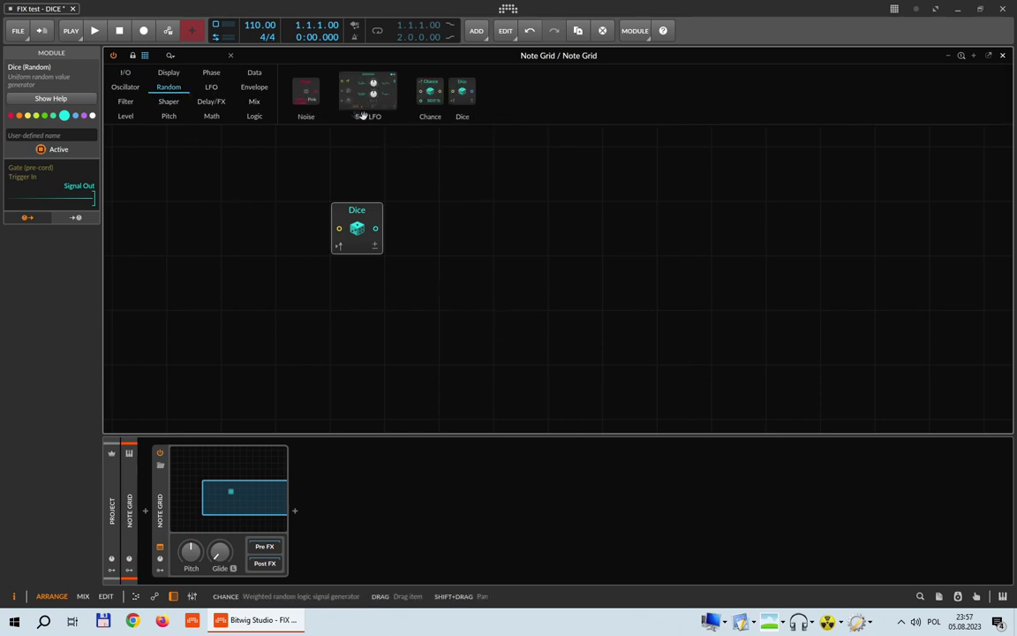
Step: Add a Noise module and an S/H LFO below it, both coloured lime
{"action": "left_click_drag", "start_coordinate": [311, 91], "coordinate": [549, 218]}
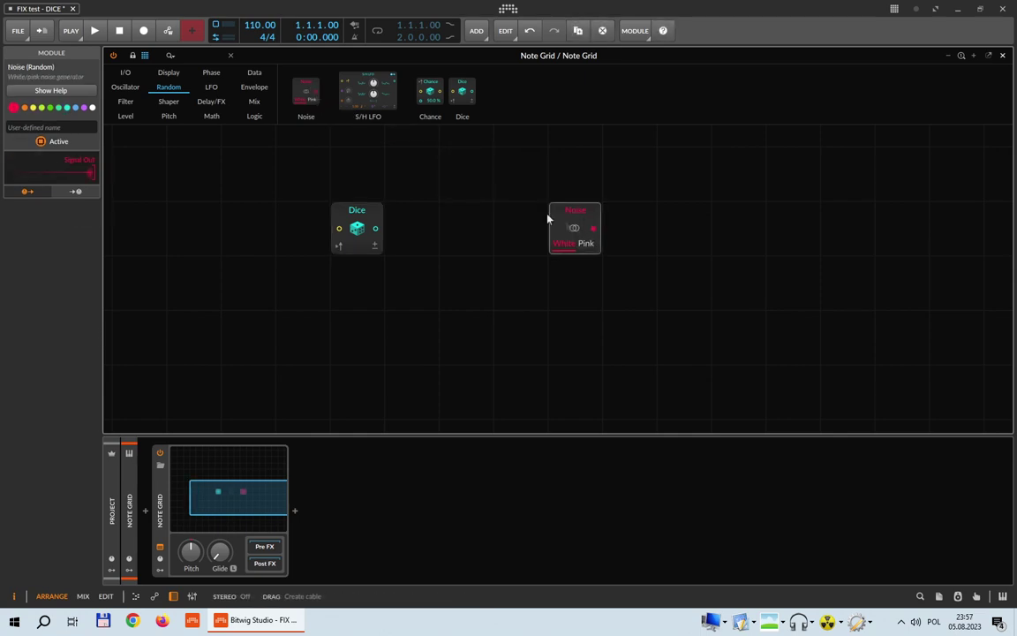
{"action": "left_click_drag", "start_coordinate": [368, 91], "coordinate": [580, 314]}
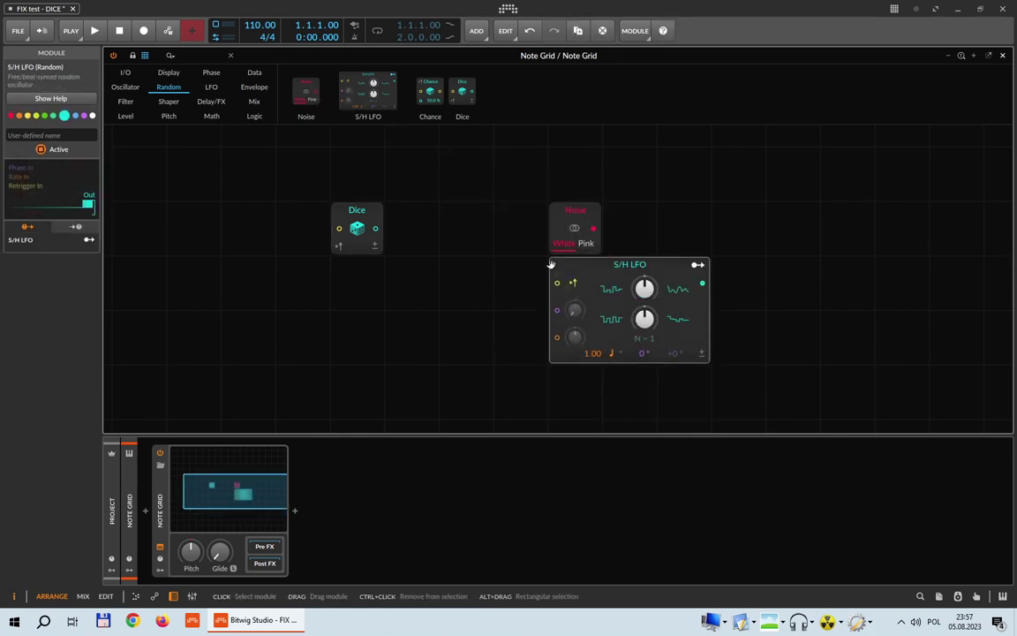
{"action": "left_click_drag", "start_coordinate": [626, 173], "coordinate": [469, 327]}
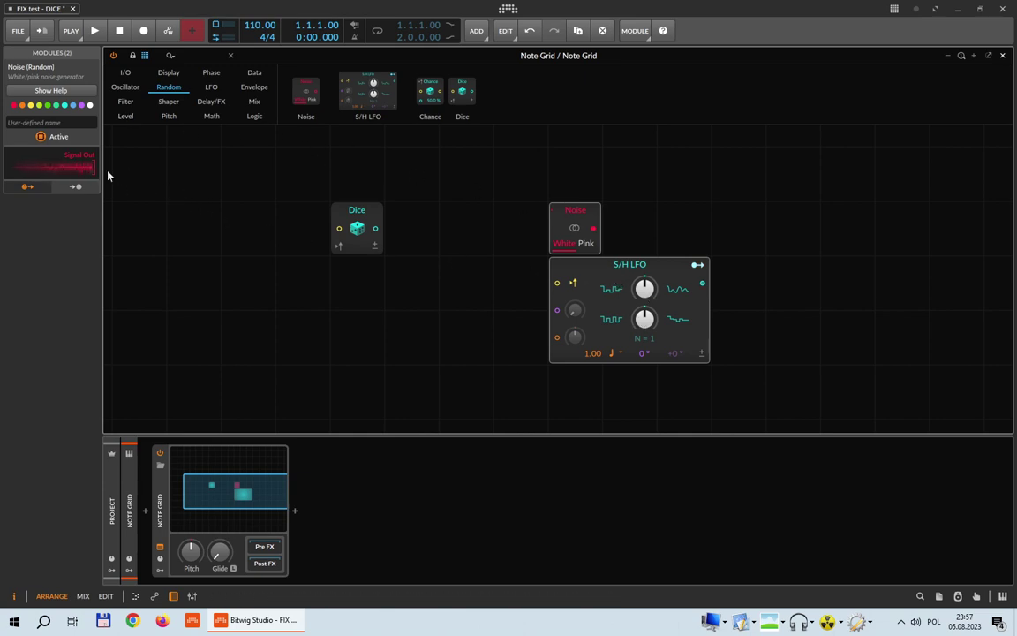
{"action": "left_click", "coordinate": [39, 106]}
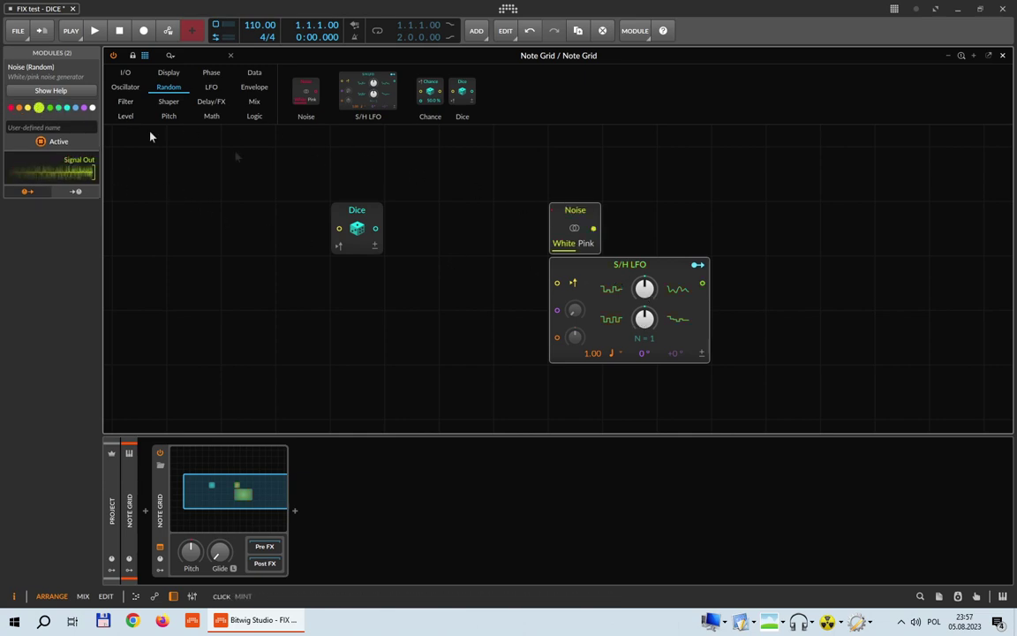
{"action": "left_click", "coordinate": [633, 198]}
Step: Set the S/H LFO smoothing to 98% and check its rate units, then delete it
{"action": "left_click_drag", "start_coordinate": [672, 261], "coordinate": [726, 263]}
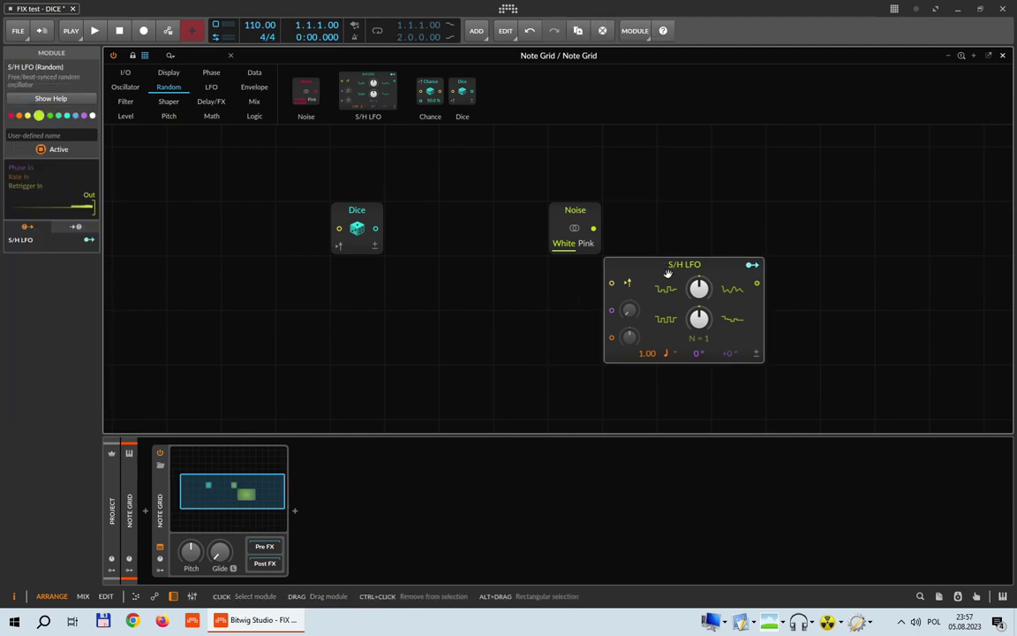
{"action": "left_click_drag", "start_coordinate": [608, 276], "coordinate": [553, 277]}
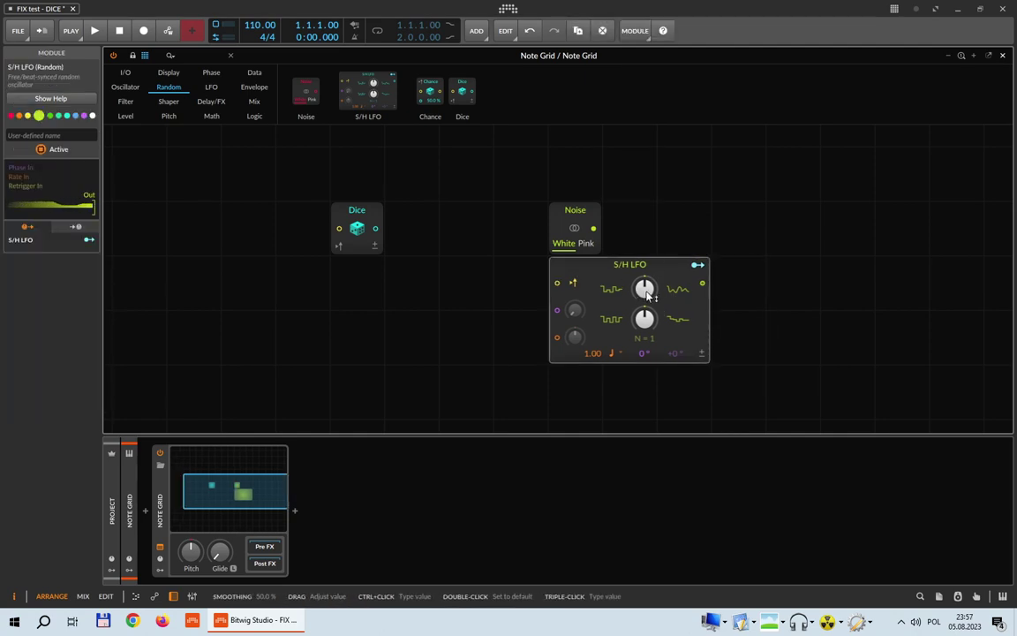
{"action": "left_click_drag", "start_coordinate": [638, 292], "coordinate": [639, 236]}
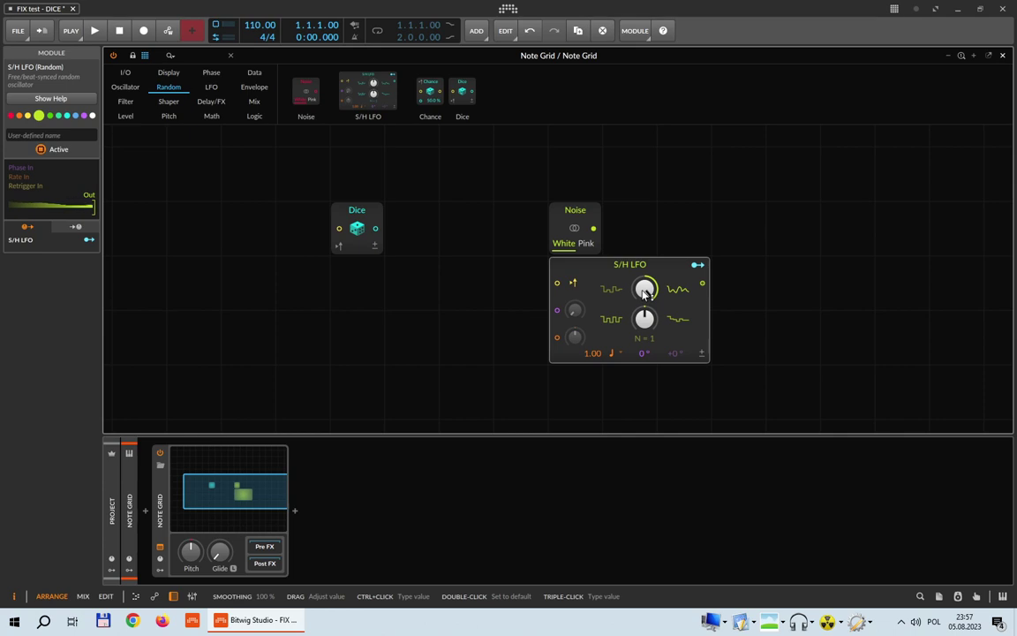
{"action": "left_click_drag", "start_coordinate": [644, 299], "coordinate": [605, 344]}
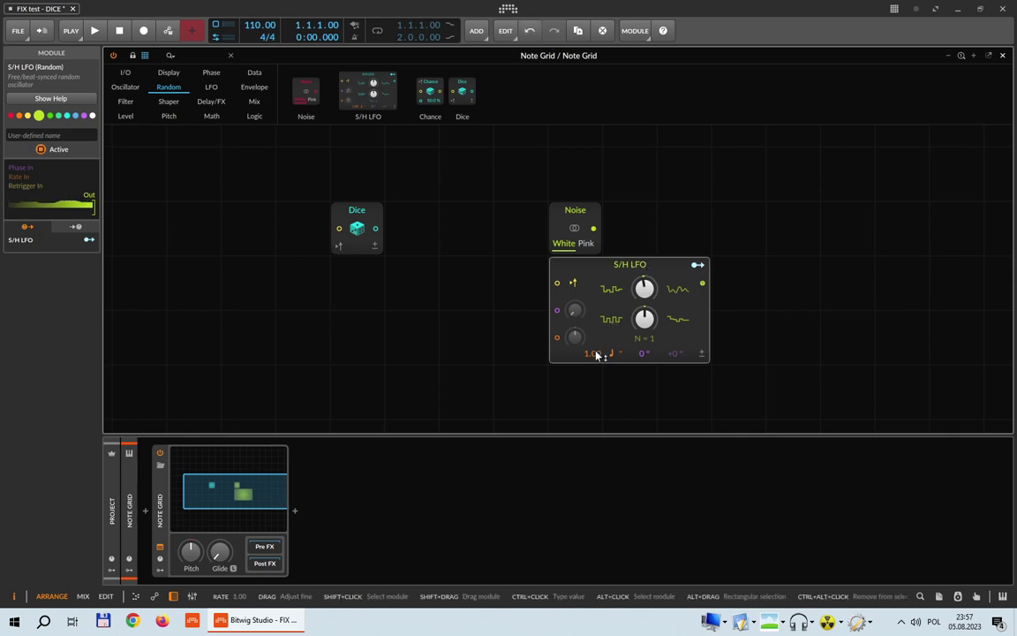
{"action": "left_click", "coordinate": [612, 353]}
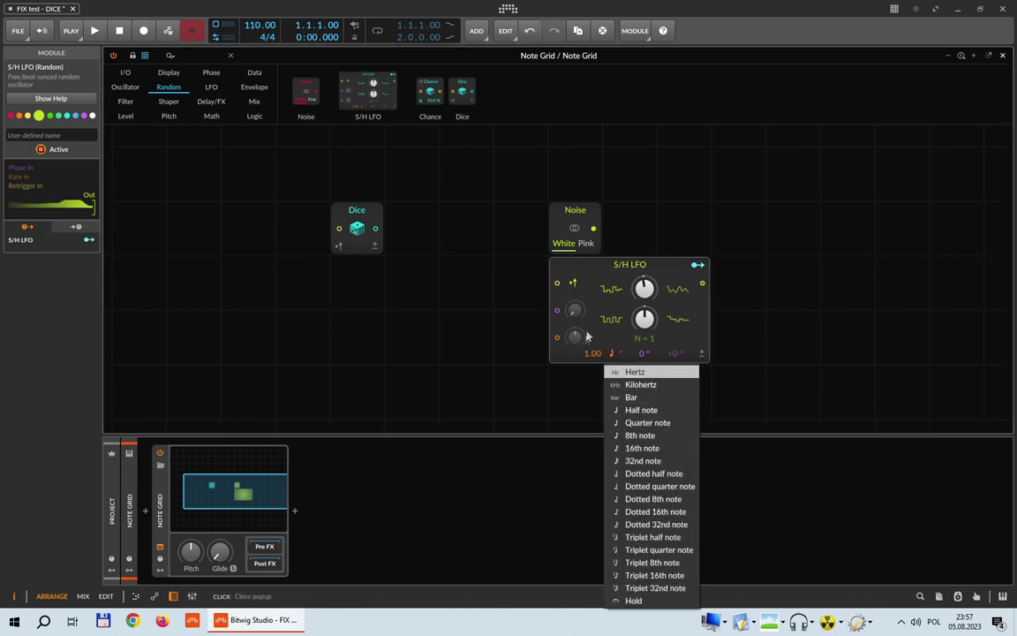
{"action": "left_click", "coordinate": [530, 303]}
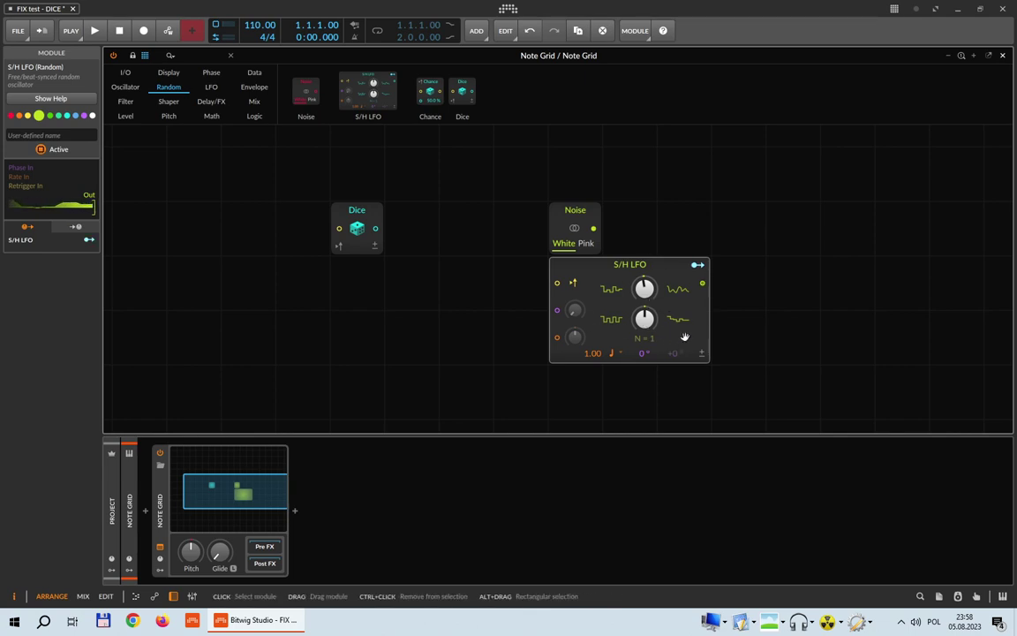
{"action": "key", "text": "Delete"}
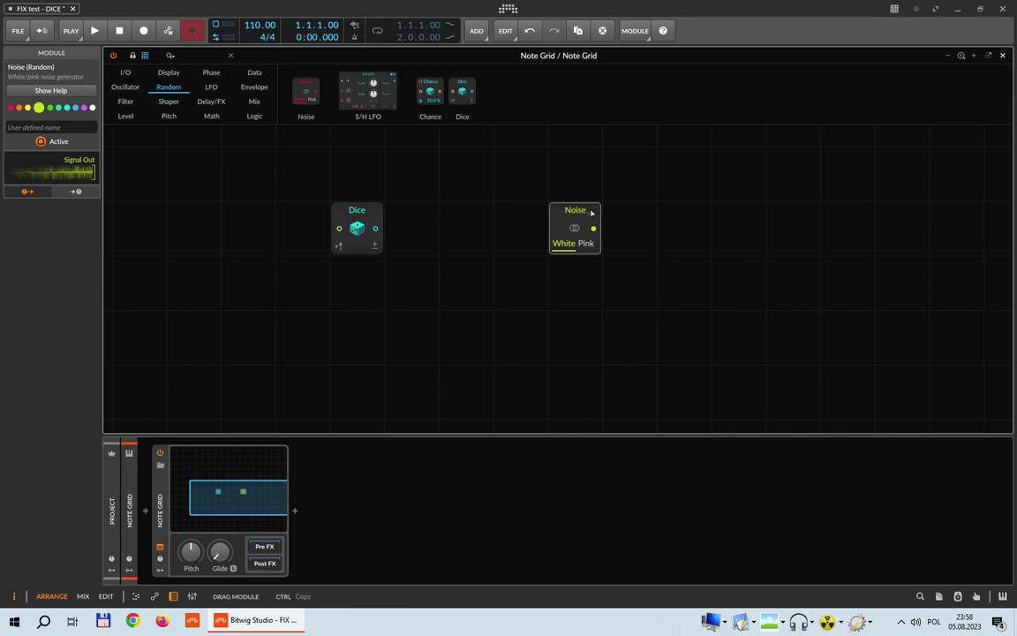
Step: Move Noise and Dice each about one column left, keeping their spacing
{"action": "left_click_drag", "start_coordinate": [580, 211], "coordinate": [471, 212]}
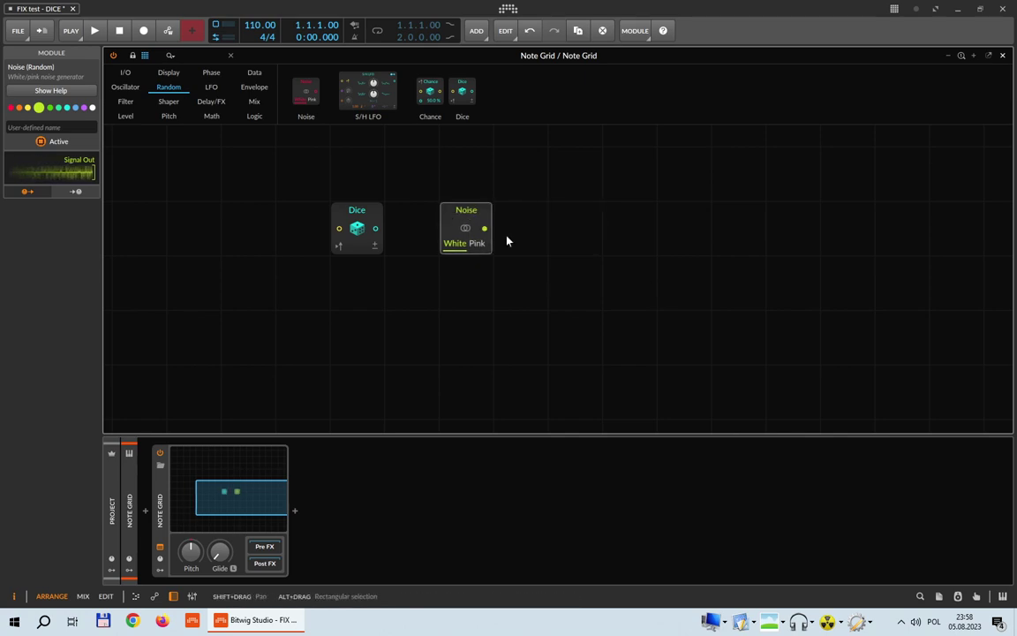
{"action": "left_click_drag", "start_coordinate": [358, 215], "coordinate": [248, 215]}
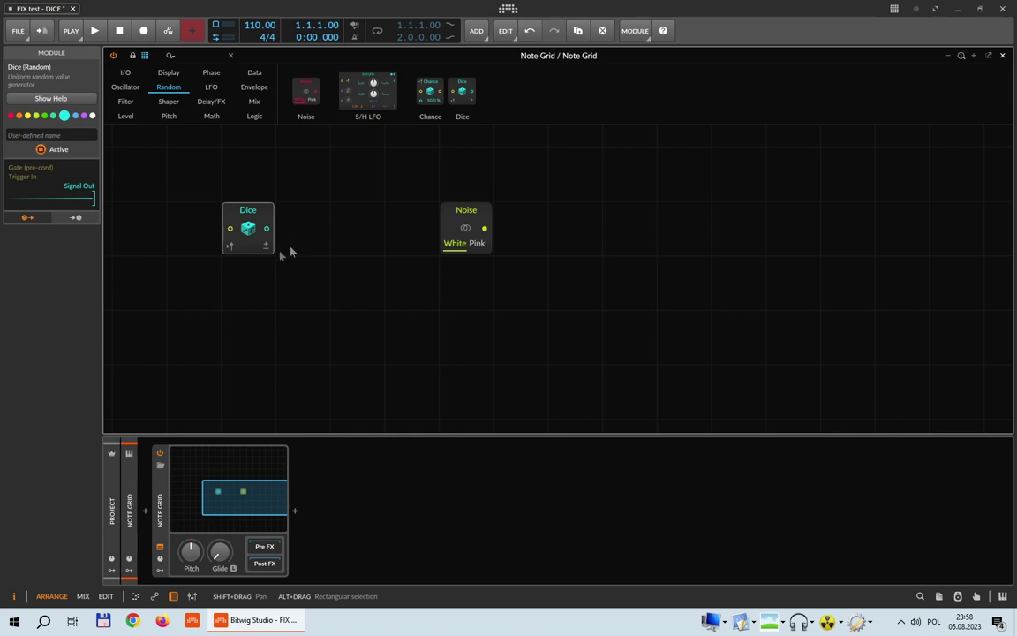
{"action": "left_click", "coordinate": [465, 217]}
Step: Add an Oscilloscope in Pitch mode, fed by the Noise output
{"action": "scroll", "coordinate": [511, 275], "scroll_direction": "up", "scroll_amount": 2}
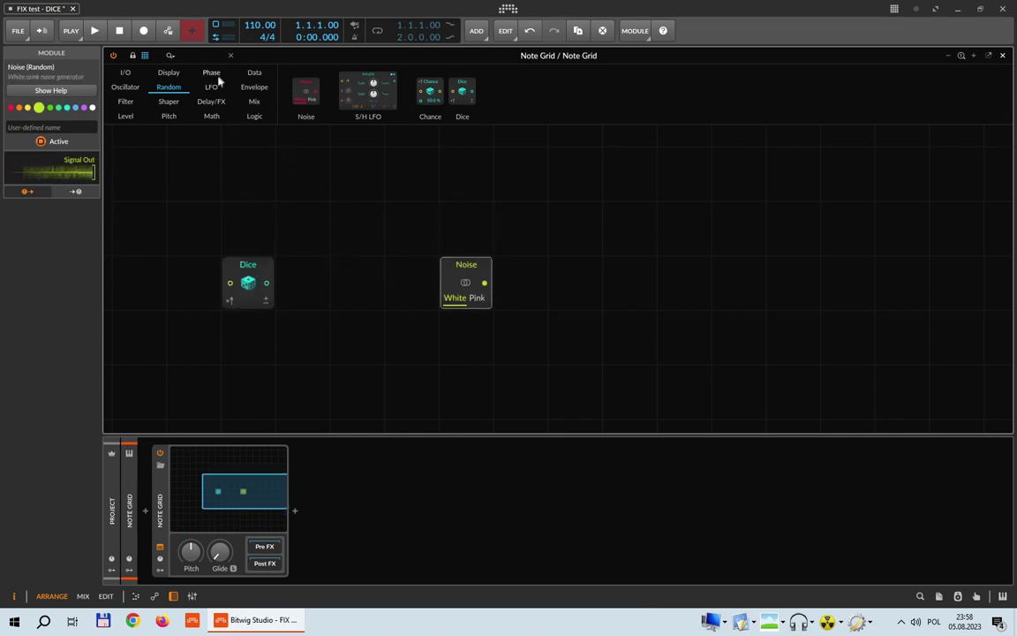
{"action": "left_click", "coordinate": [167, 70]}
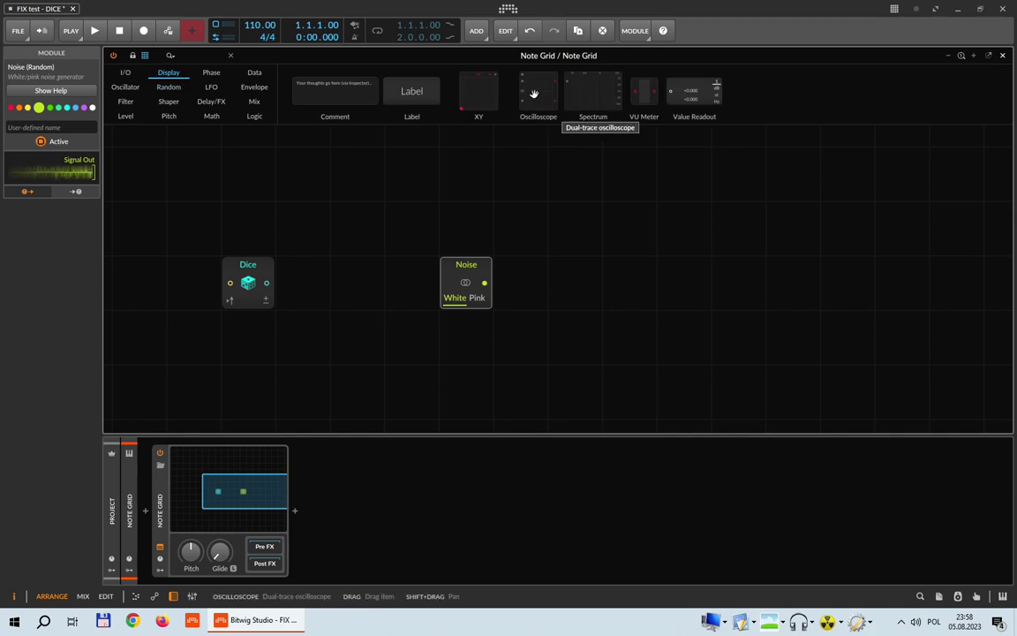
{"action": "left_click_drag", "start_coordinate": [541, 110], "coordinate": [587, 202]}
{"action": "left_click_drag", "start_coordinate": [487, 284], "coordinate": [557, 228]}
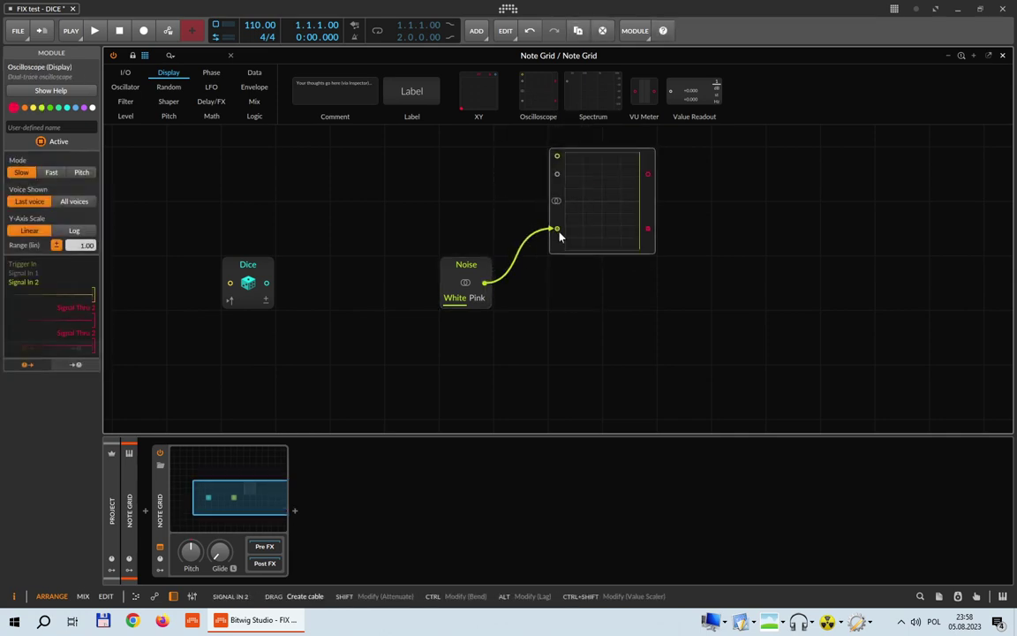
{"action": "left_click", "coordinate": [81, 172]}
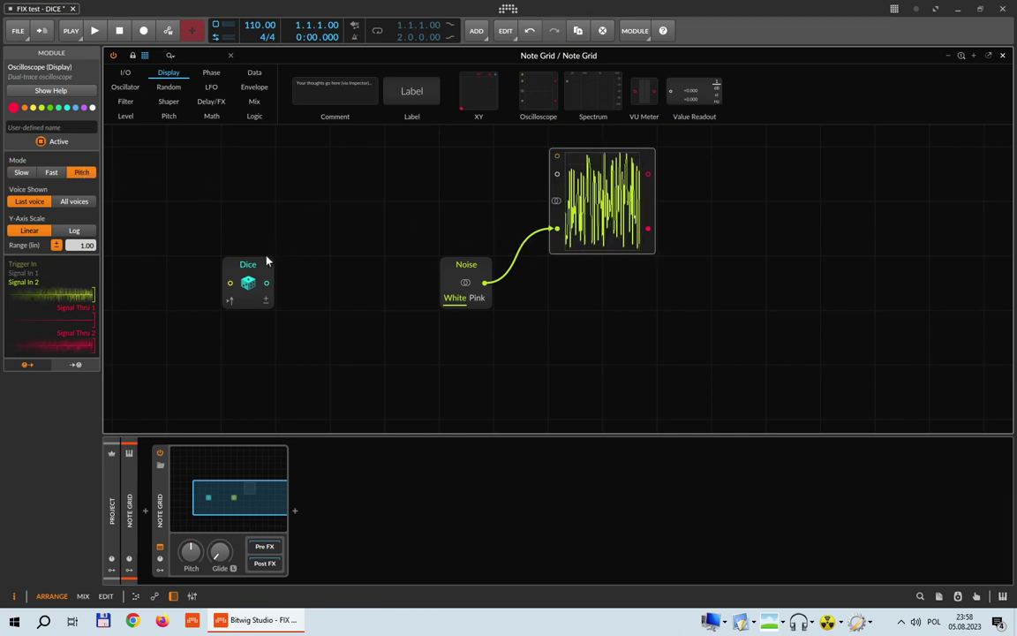
Step: Move the Dice module right and make its output bipolar
{"action": "left_click_drag", "start_coordinate": [266, 260], "coordinate": [320, 260]}
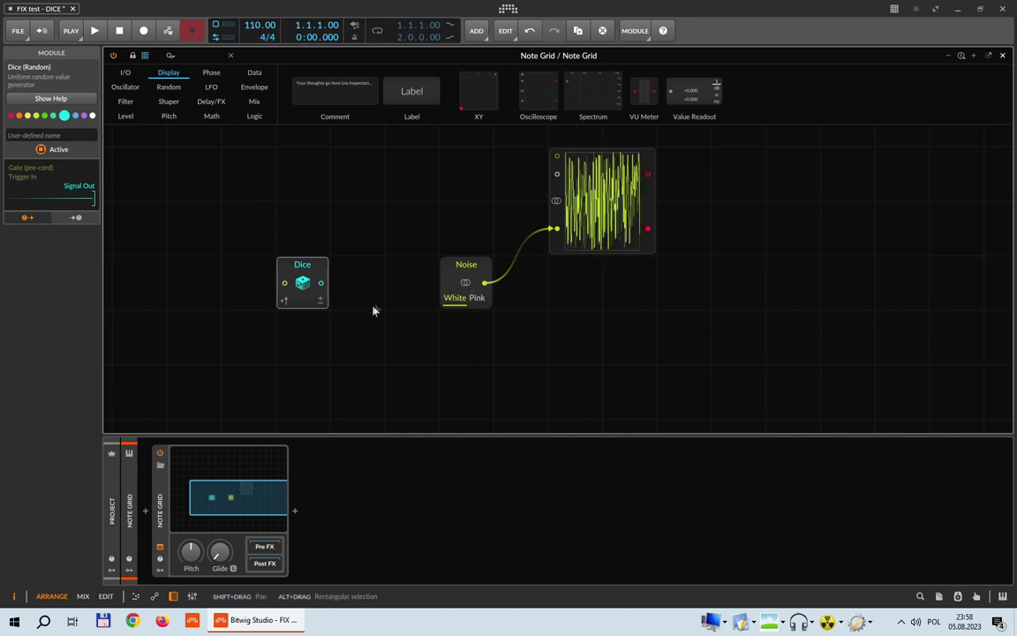
{"action": "mouse_move", "coordinate": [322, 286]}
{"action": "left_mouse_down"}
{"action": "mouse_move", "coordinate": [391, 254]}
{"action": "mouse_move", "coordinate": [336, 295]}
{"action": "left_mouse_up"}
{"action": "left_click", "coordinate": [321, 305]}
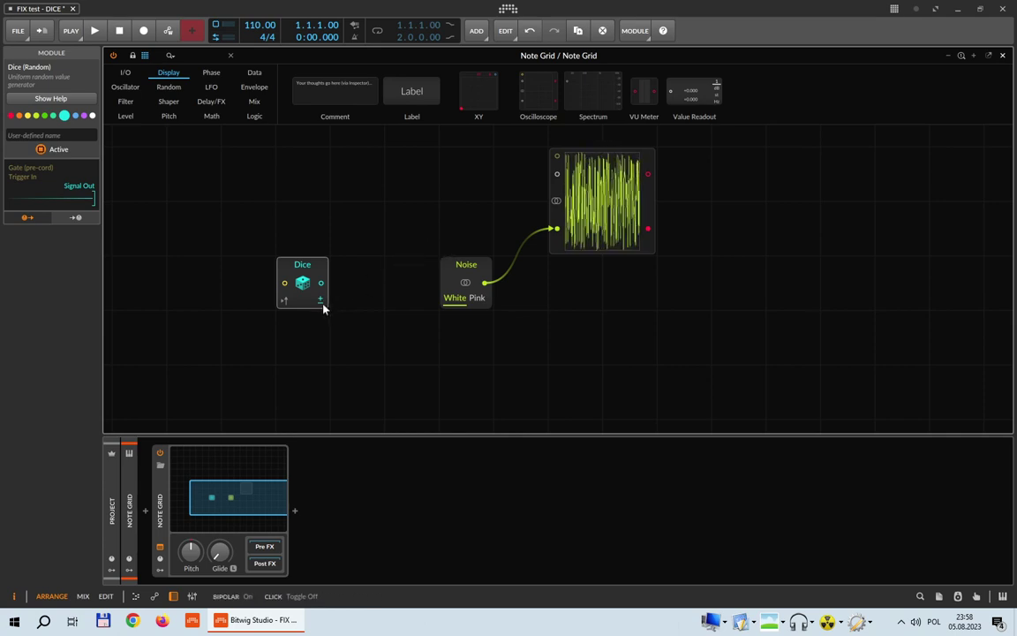
{"action": "left_click", "coordinate": [466, 274]}
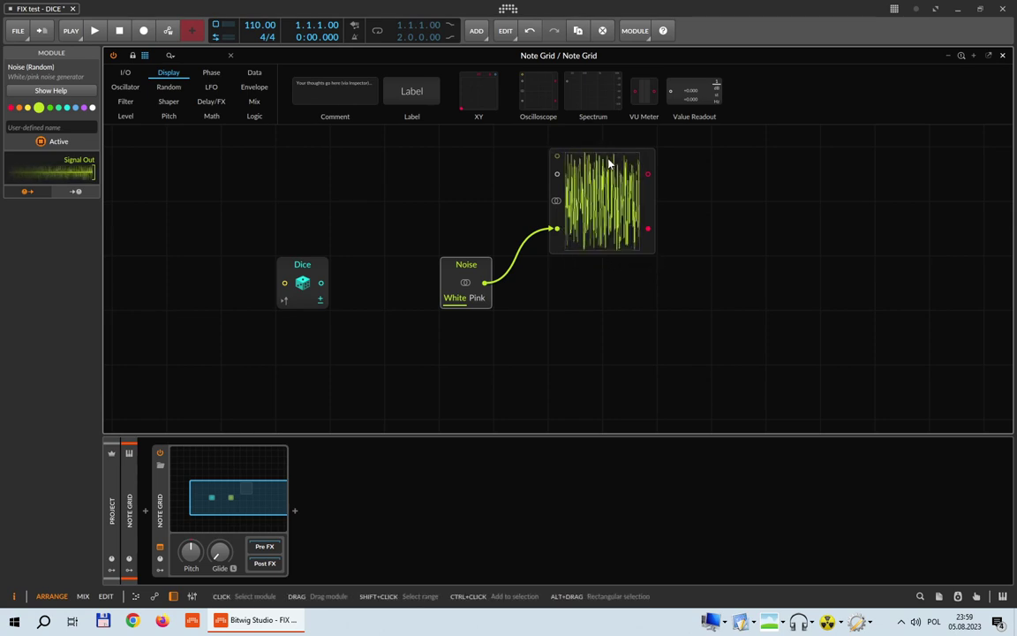
{"action": "left_click_drag", "start_coordinate": [311, 281], "coordinate": [365, 283]}
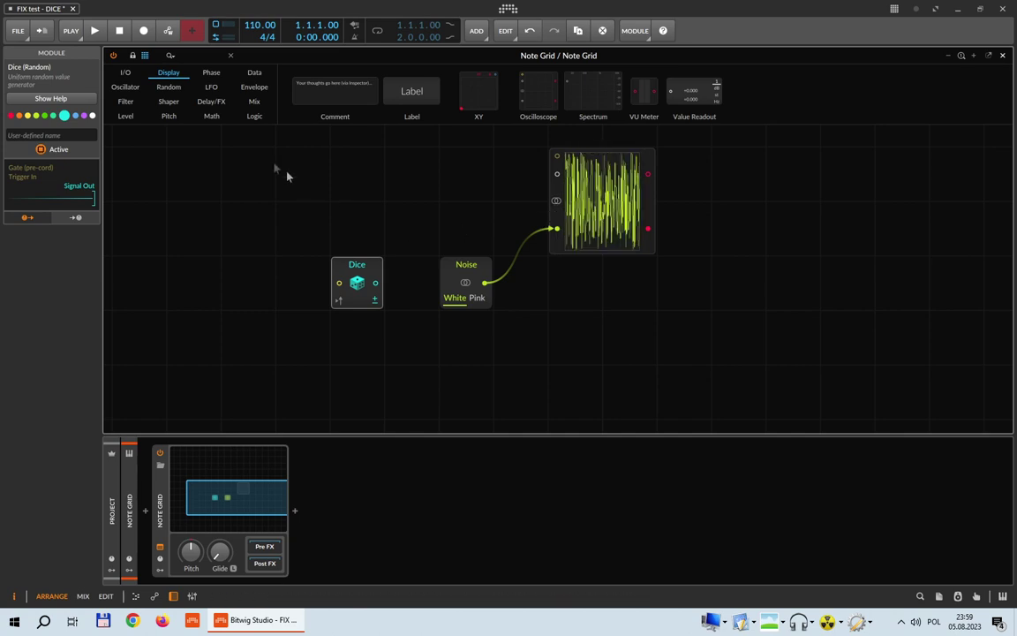
Step: Add a Bi → Uni module after Noise and delete the oscilloscope
{"action": "left_click", "coordinate": [125, 116]}
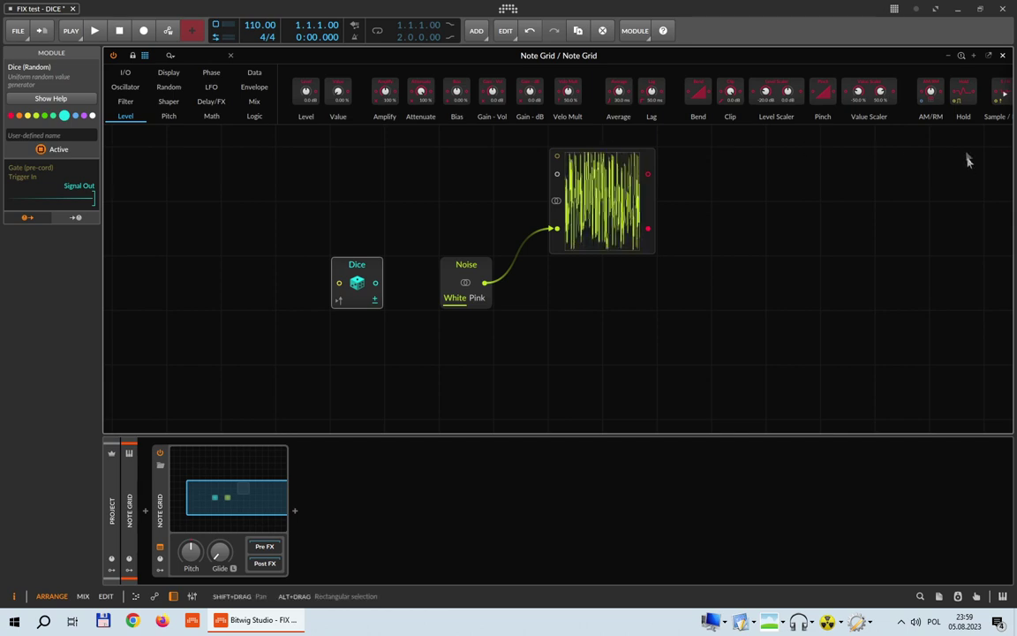
{"action": "scroll", "coordinate": [906, 117], "scroll_direction": "right", "scroll_amount": 2}
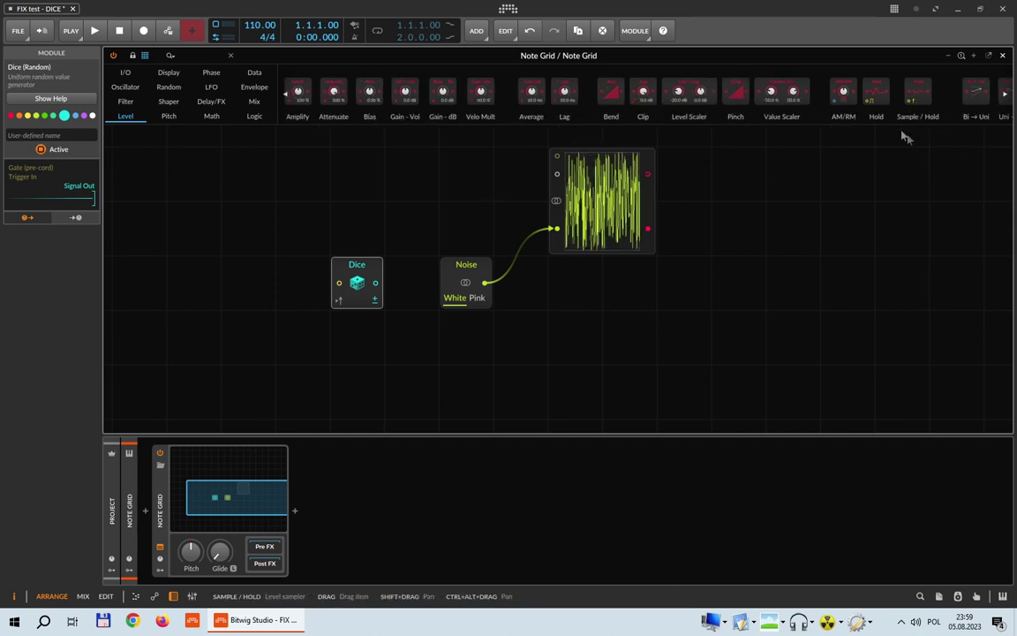
{"action": "left_click_drag", "start_coordinate": [976, 93], "coordinate": [497, 287]}
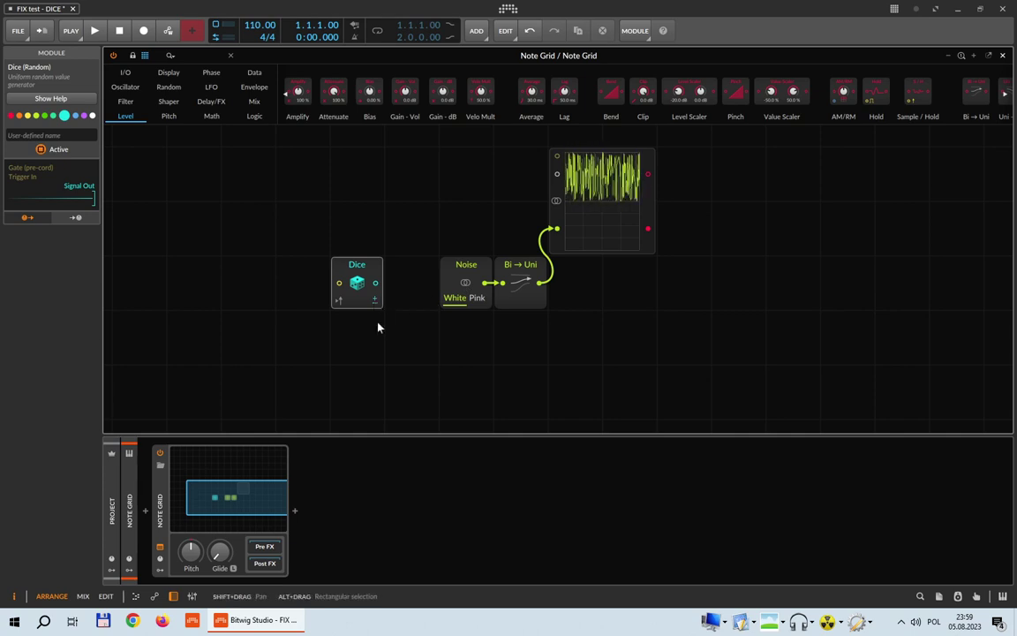
{"action": "right_click", "coordinate": [557, 225]}
{"action": "left_click", "coordinate": [682, 283]}
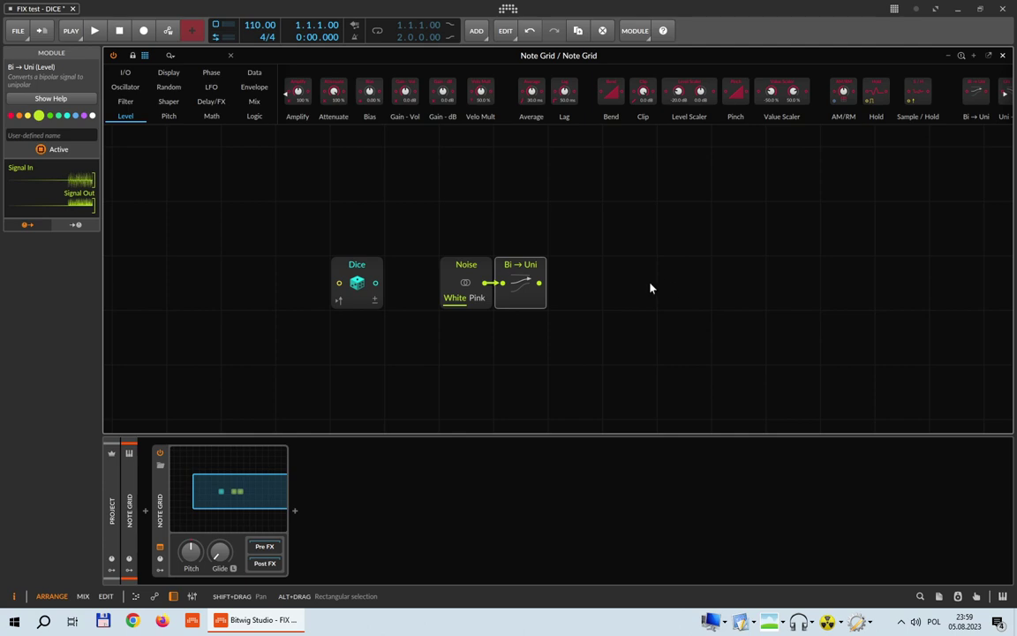
Step: Add a Sample / Hold module after Bi → Uni
{"action": "left_click", "coordinate": [473, 274]}
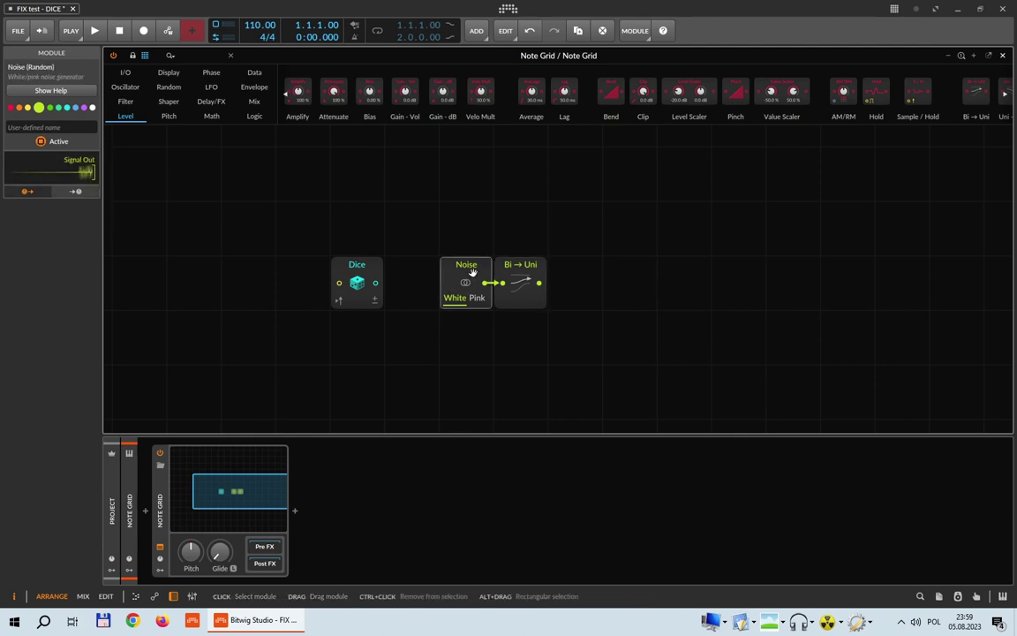
{"action": "left_click", "coordinate": [527, 273]}
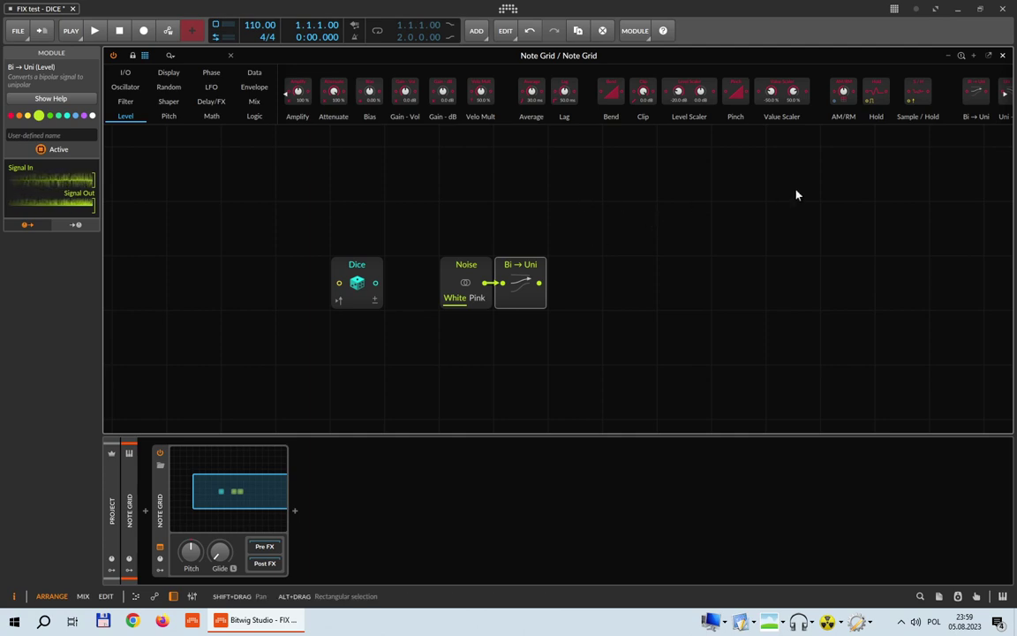
{"action": "left_click_drag", "start_coordinate": [921, 93], "coordinate": [572, 294]}
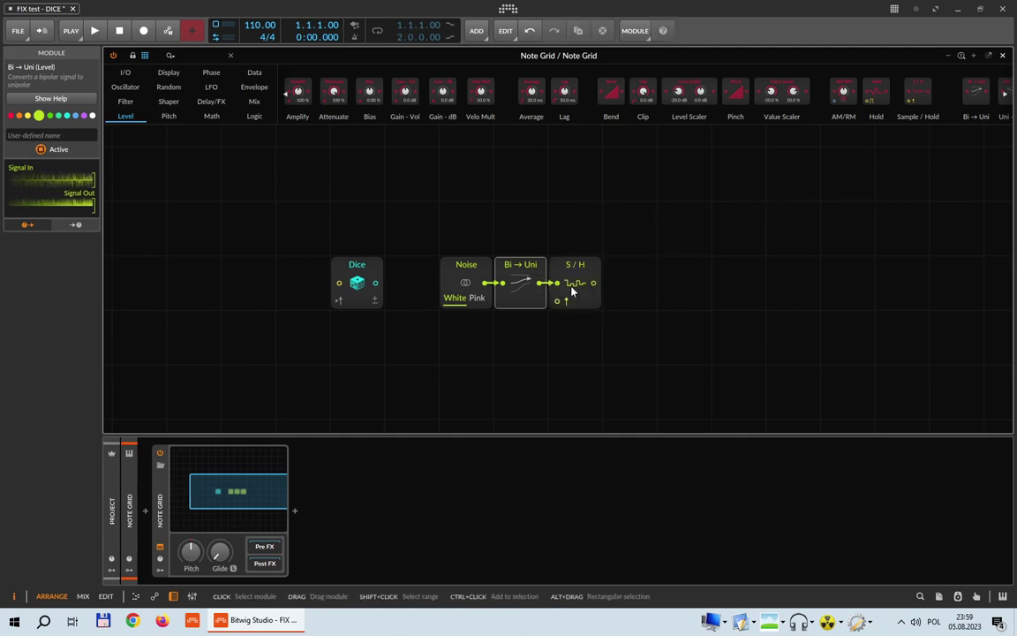
{"action": "left_click", "coordinate": [583, 276]}
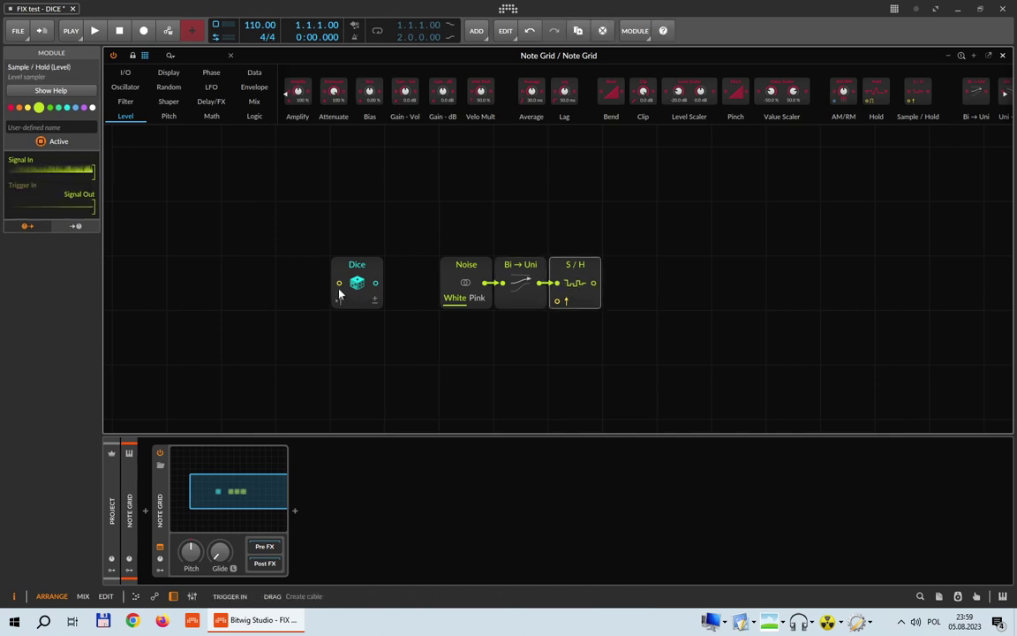
{"action": "left_click_drag", "start_coordinate": [338, 283], "coordinate": [303, 388]}
{"action": "left_click_drag", "start_coordinate": [557, 307], "coordinate": [388, 397]}
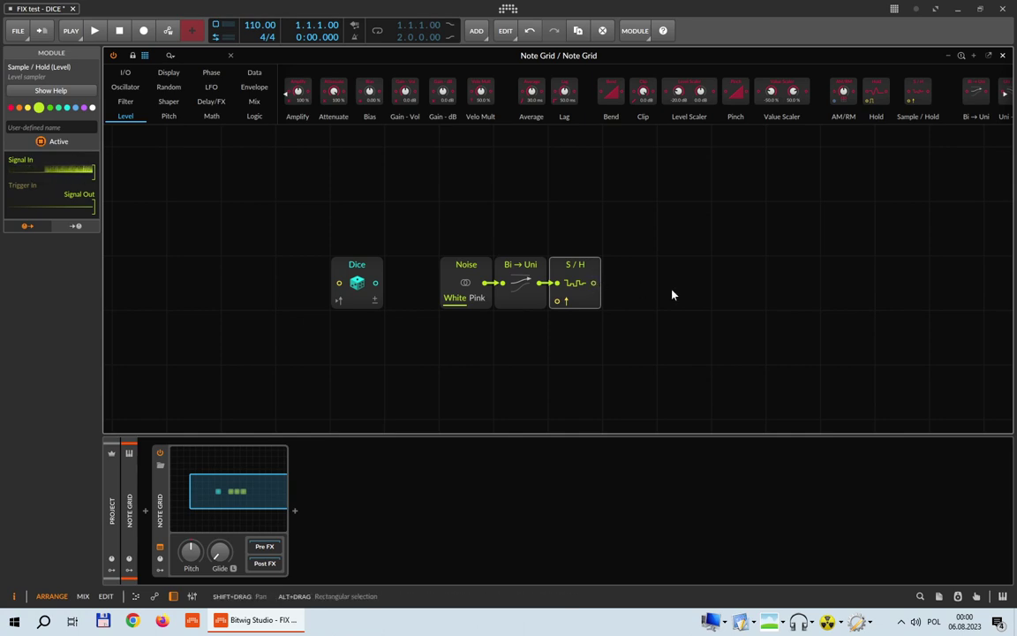
Step: Add a Modulator Out after S / H and a Button logic module beside it
{"action": "left_click", "coordinate": [141, 74]}
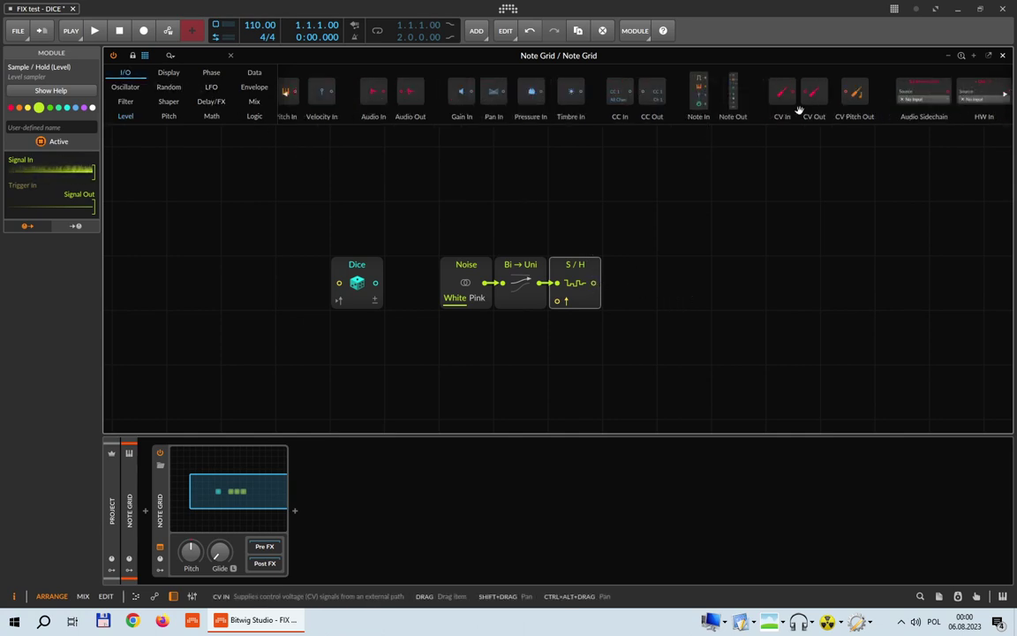
{"action": "left_click_drag", "start_coordinate": [972, 106], "coordinate": [629, 283]}
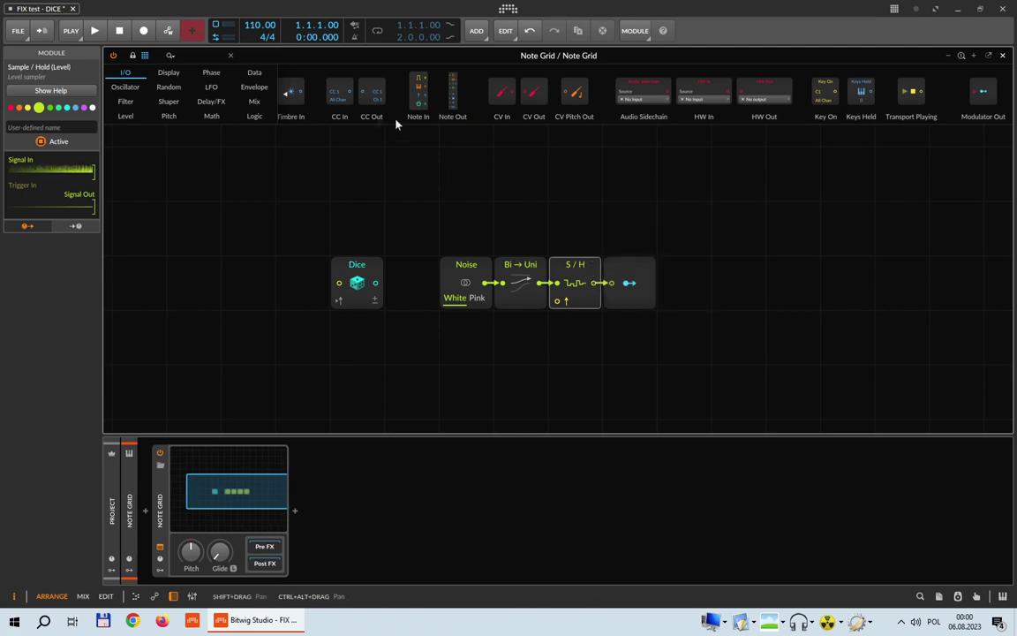
{"action": "scroll", "coordinate": [398, 120], "scroll_direction": "left", "scroll_amount": 4}
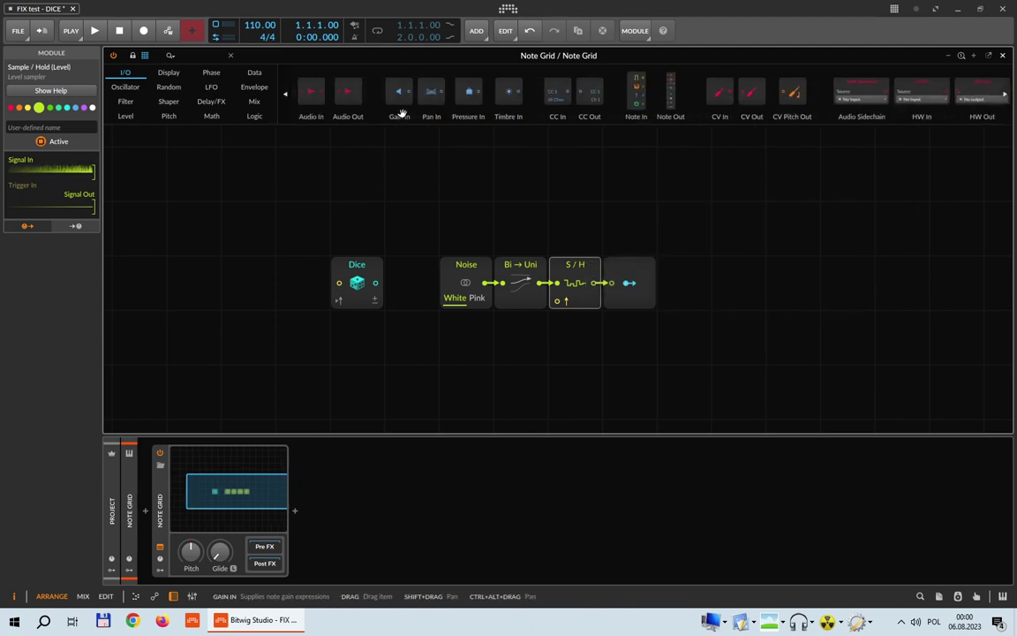
{"action": "left_click", "coordinate": [263, 120]}
{"action": "left_click_drag", "start_coordinate": [306, 91], "coordinate": [711, 279]}
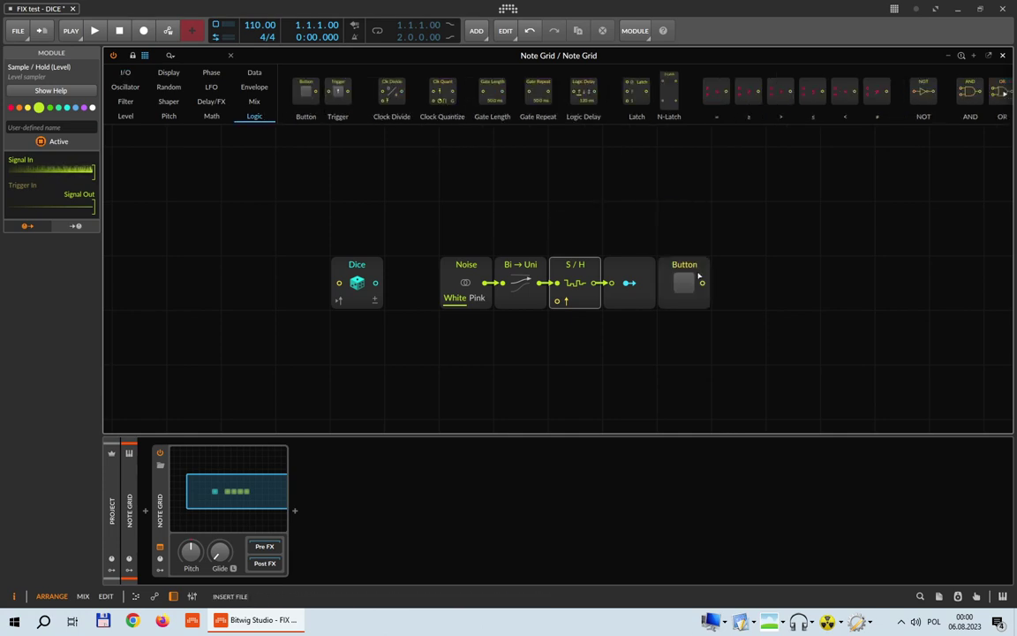
Step: Map the Modulator Out onto the Button toggle and move the Button one column right
{"action": "left_click", "coordinate": [686, 302]}
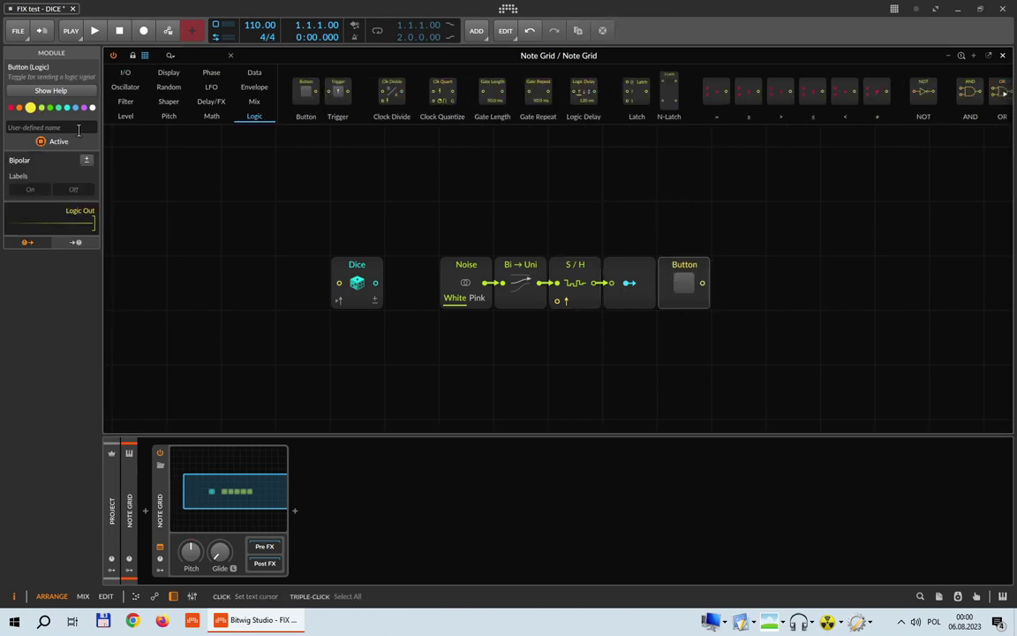
{"action": "left_click", "coordinate": [684, 283]}
{"action": "left_click_drag", "start_coordinate": [685, 285], "coordinate": [634, 295]}
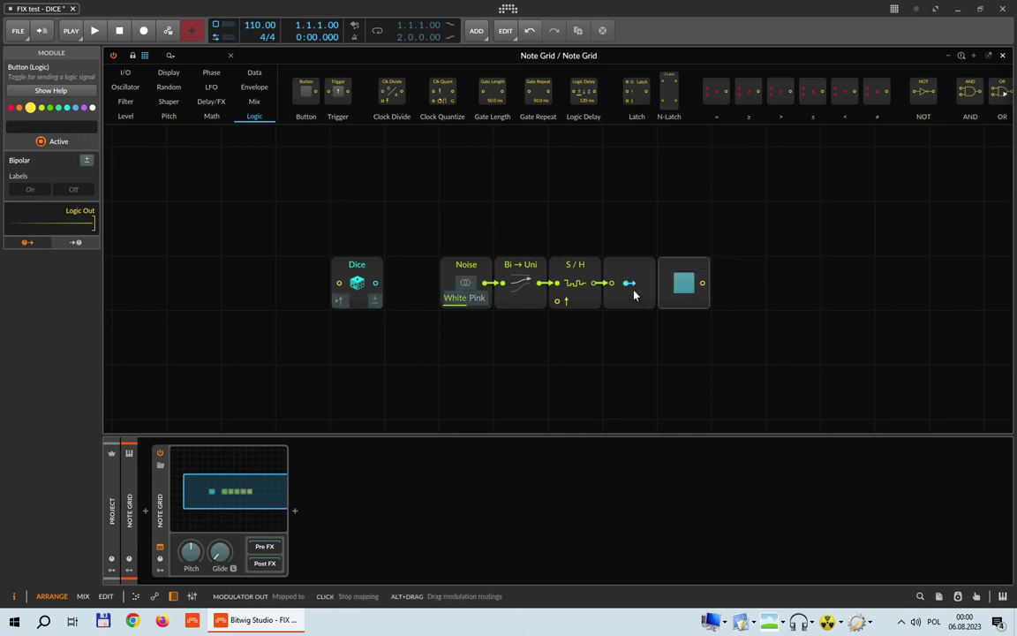
{"action": "left_click", "coordinate": [633, 295]}
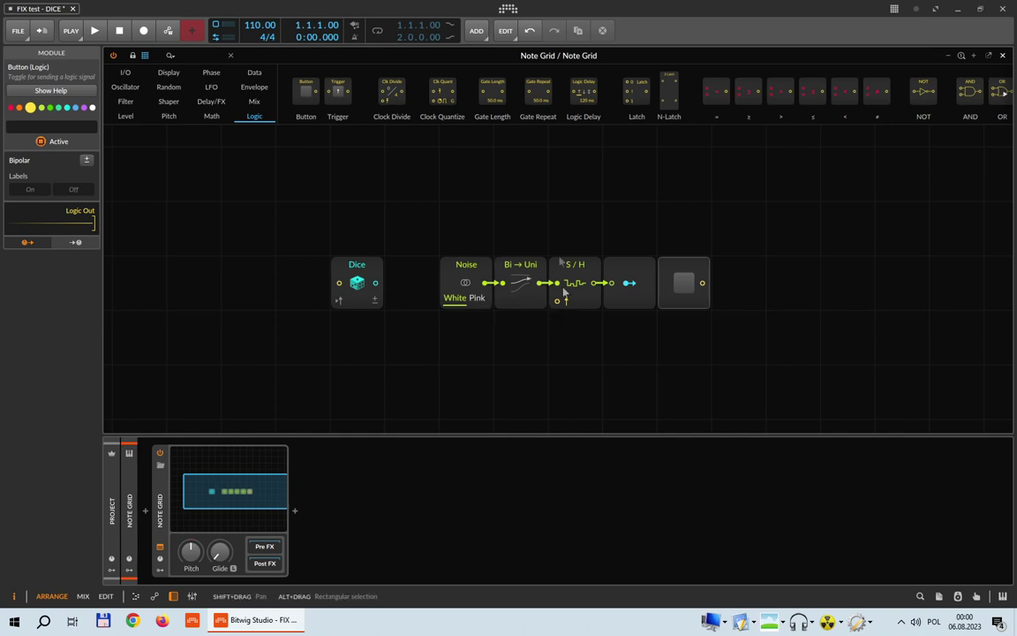
{"action": "left_click_drag", "start_coordinate": [681, 270], "coordinate": [736, 272]}
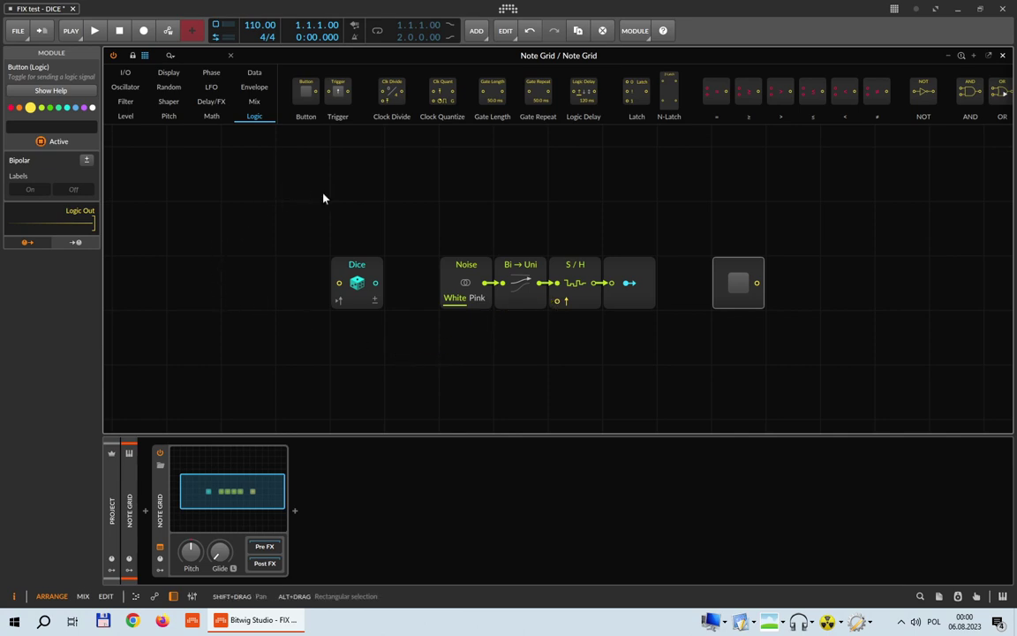
Step: Add a Transport Playing module below Dice, cabled to the S / H trigger input
{"action": "left_click", "coordinate": [125, 72]}
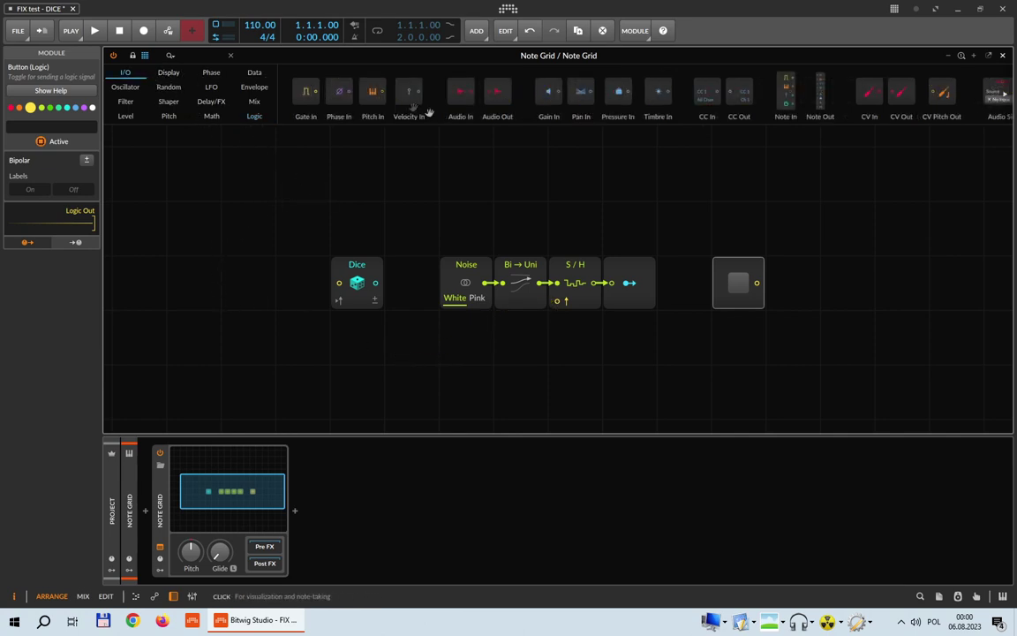
{"action": "scroll", "coordinate": [452, 94], "scroll_direction": "down", "scroll_amount": 5}
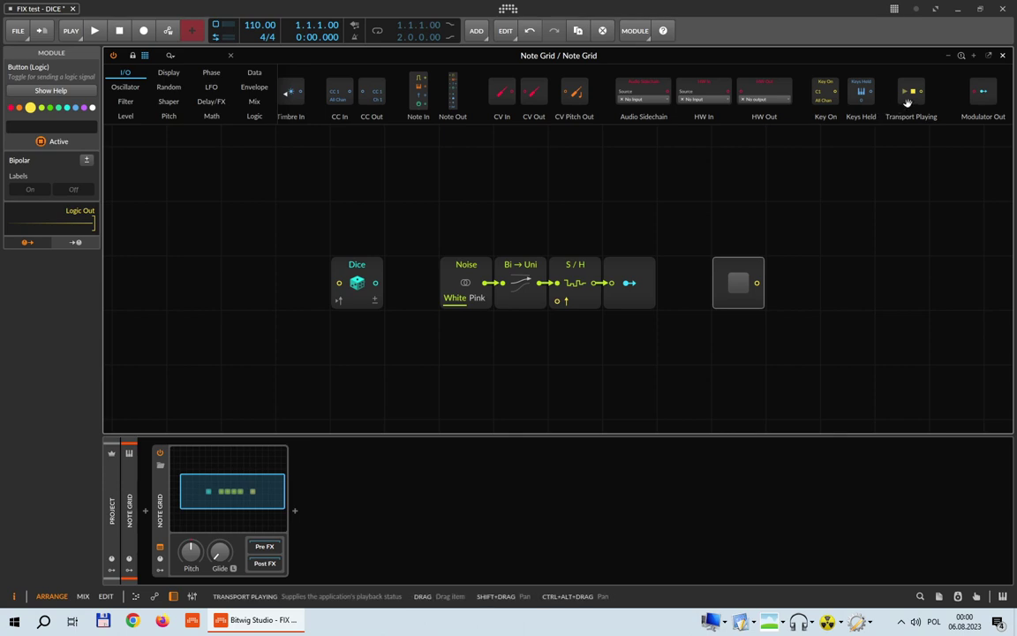
{"action": "left_click_drag", "start_coordinate": [908, 104], "coordinate": [366, 351]}
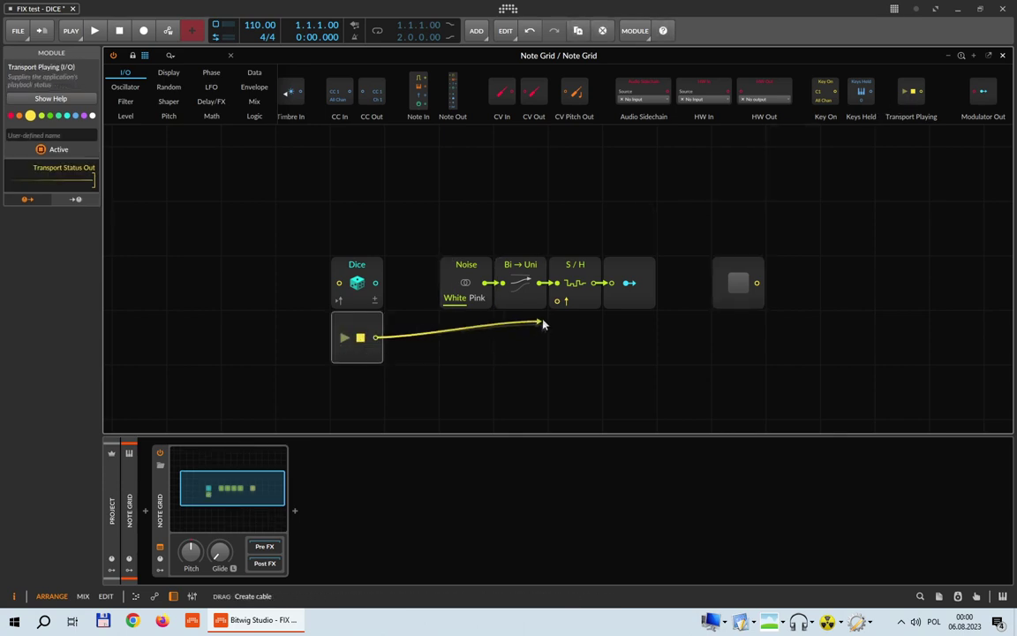
{"action": "left_click_drag", "start_coordinate": [544, 324], "coordinate": [558, 301]}
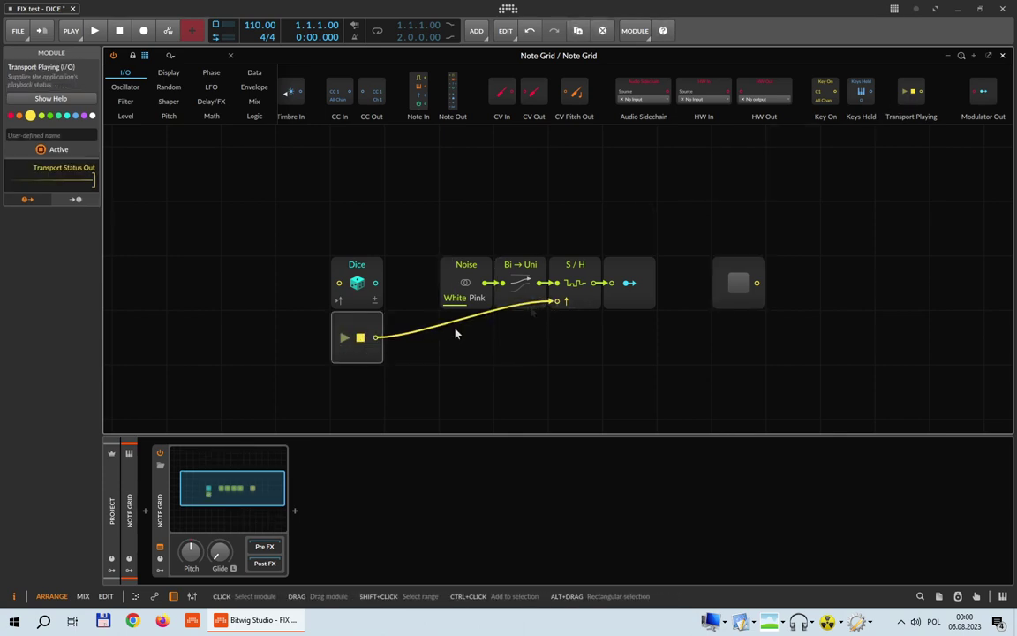
Step: Check the Button's modulation and move Dice up and to the left
{"action": "left_click", "coordinate": [760, 297]}
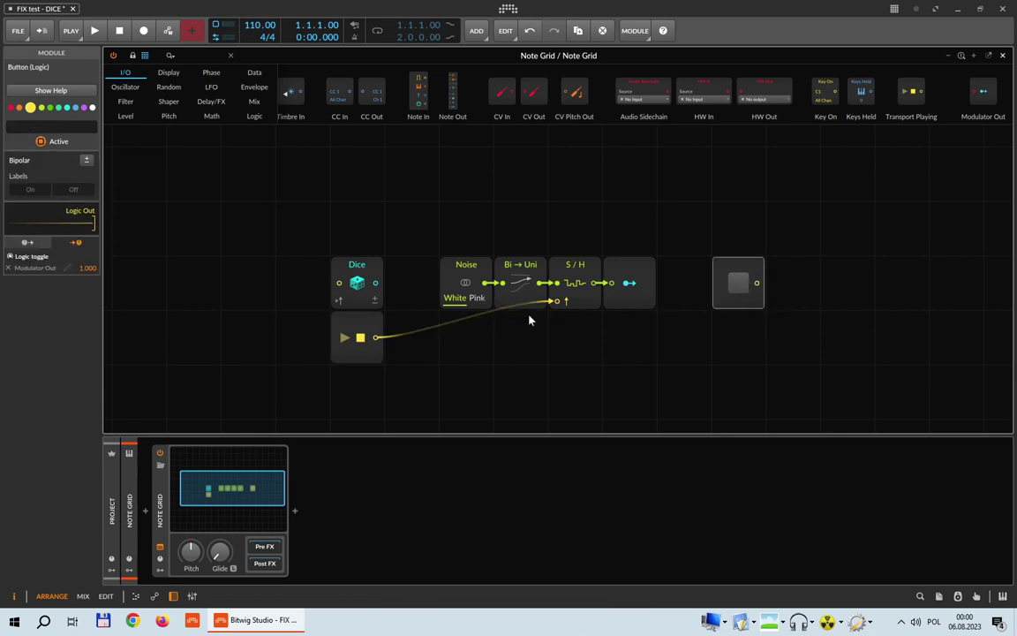
{"action": "scroll", "coordinate": [527, 318], "scroll_direction": "down", "scroll_amount": 1}
{"action": "left_click_drag", "start_coordinate": [363, 252], "coordinate": [255, 200]}
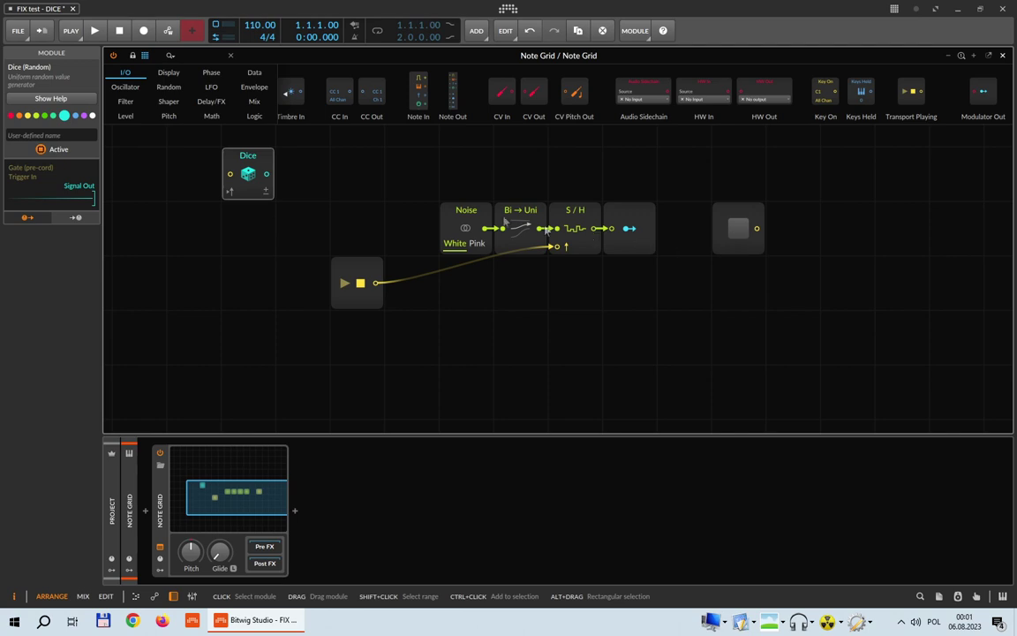
Step: Duplicate the five-module row from Noise to Button into more rows with Ctrl+D
{"action": "mouse_move", "coordinate": [739, 250]}
{"action": "left_mouse_down"}
{"action": "mouse_move", "coordinate": [697, 253]}
{"action": "mouse_move", "coordinate": [738, 252]}
{"action": "left_mouse_up"}
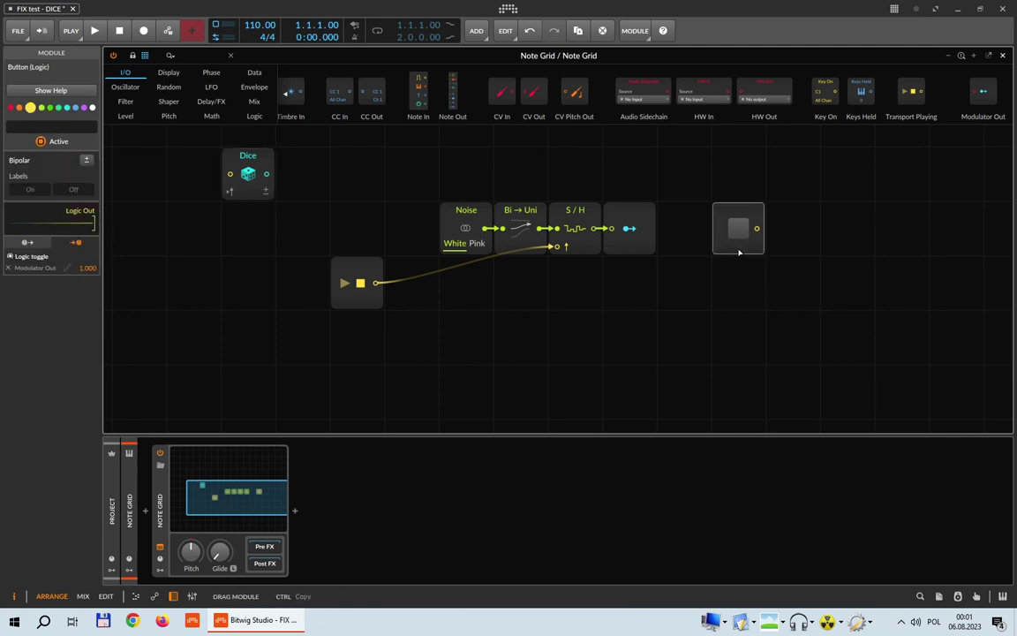
{"action": "left_click_drag", "start_coordinate": [386, 147], "coordinate": [766, 267]}
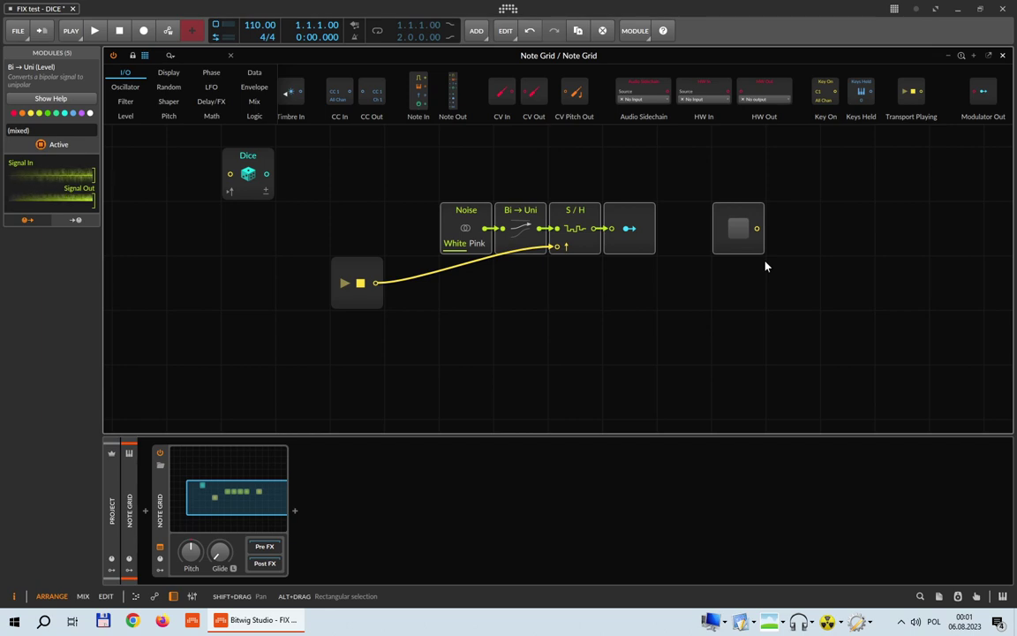
{"action": "key", "text": "ctrl+d"}
{"action": "key", "text": "ctrl+d"}
{"action": "key", "text": "ctrl+d"}
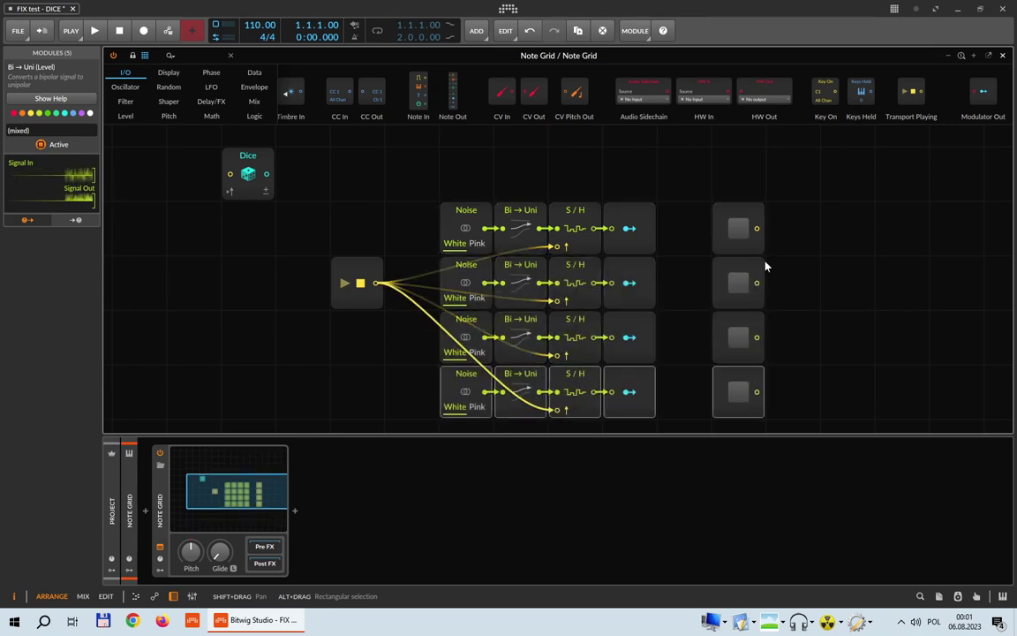
{"action": "key", "text": "ctrl+d"}
Step: Shift the block of Button modules one column to the right
{"action": "scroll", "coordinate": [766, 267], "scroll_direction": "down", "scroll_amount": 1}
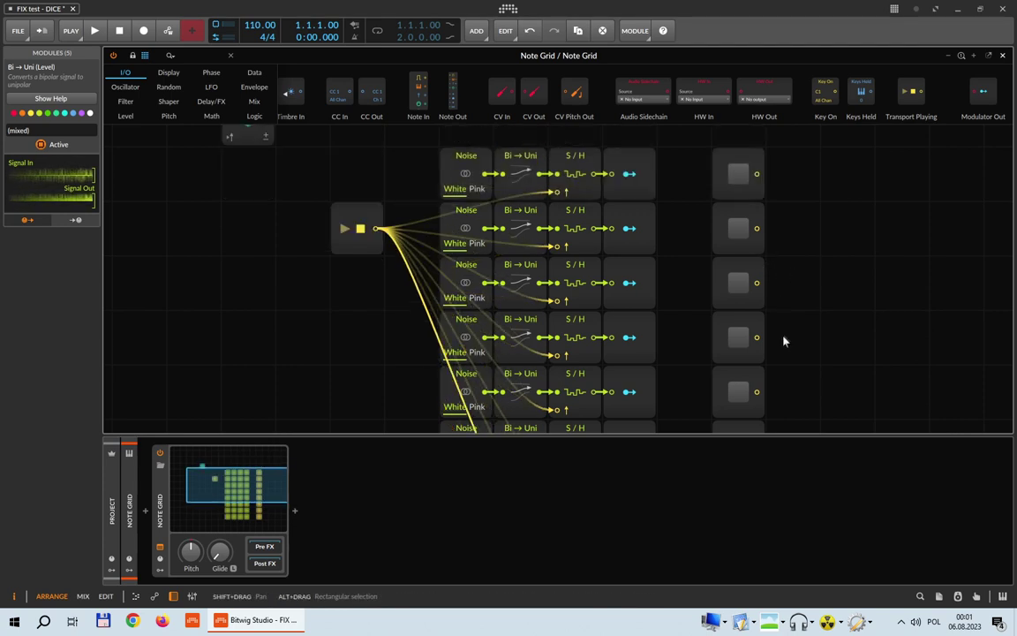
{"action": "scroll", "coordinate": [805, 377], "scroll_direction": "down", "scroll_amount": 1}
{"action": "left_click_drag", "start_coordinate": [814, 409], "coordinate": [751, 221]}
{"action": "left_click_drag", "start_coordinate": [760, 331], "coordinate": [855, 256]}
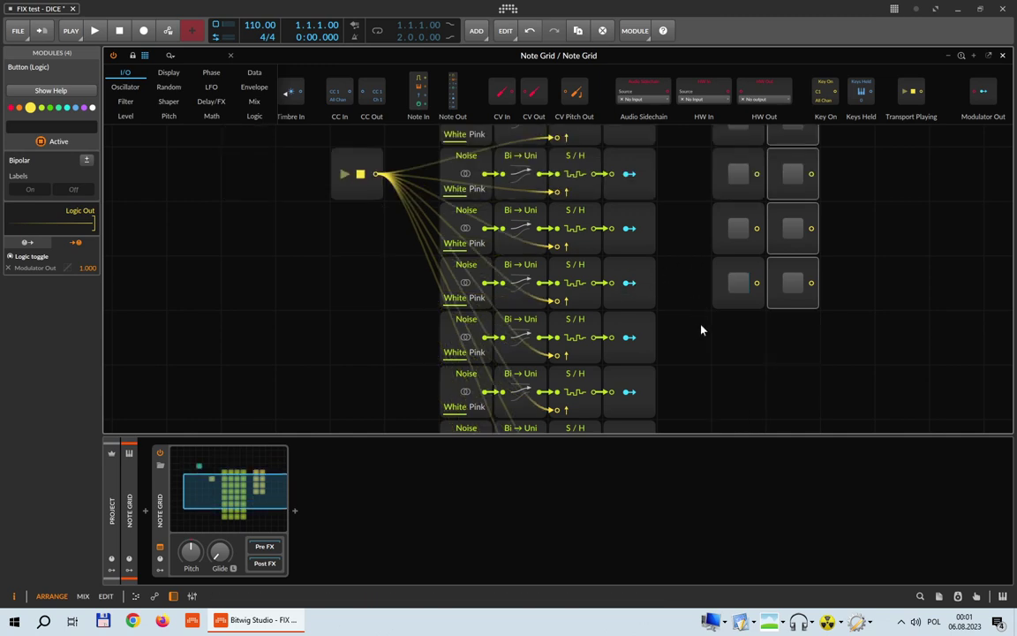
{"action": "left_click_drag", "start_coordinate": [707, 232], "coordinate": [764, 302]}
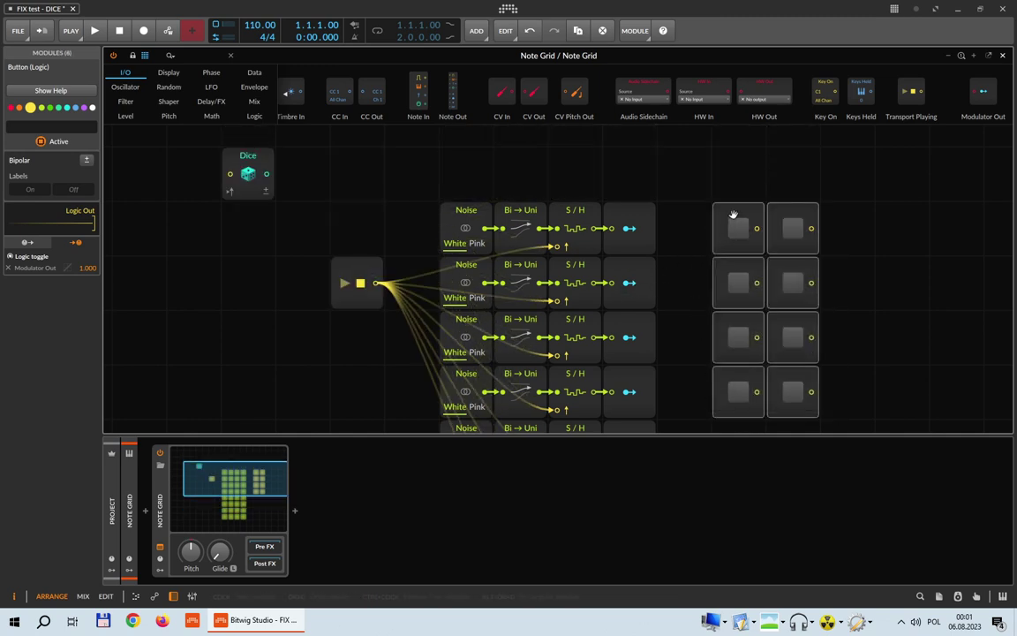
{"action": "left_click_drag", "start_coordinate": [731, 215], "coordinate": [815, 238]}
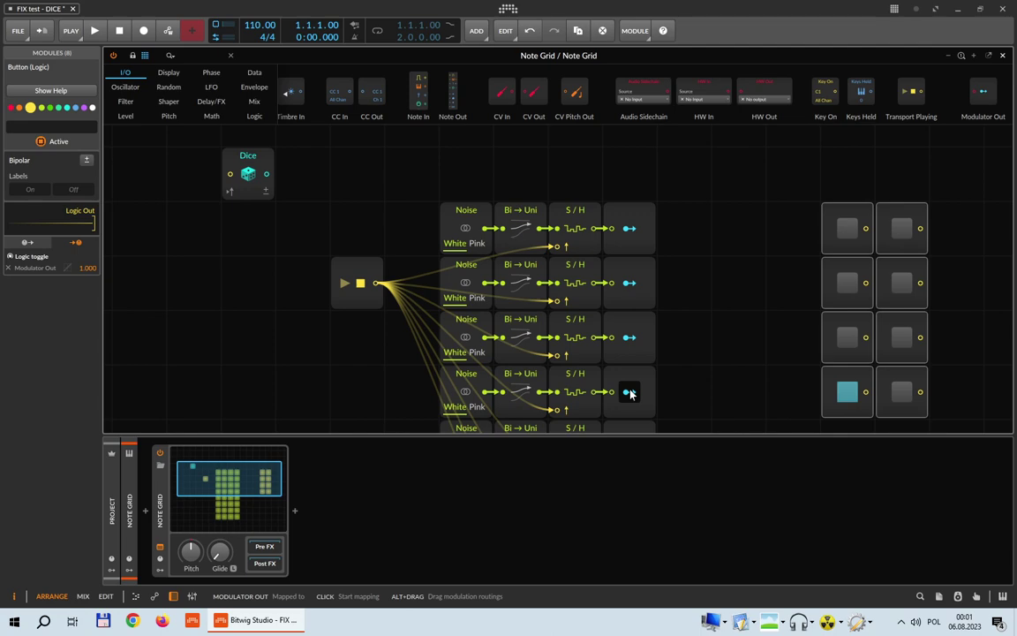
{"action": "scroll", "coordinate": [733, 393], "scroll_direction": "down", "scroll_amount": 3}
{"action": "left_click_drag", "start_coordinate": [730, 388], "coordinate": [409, 171]}
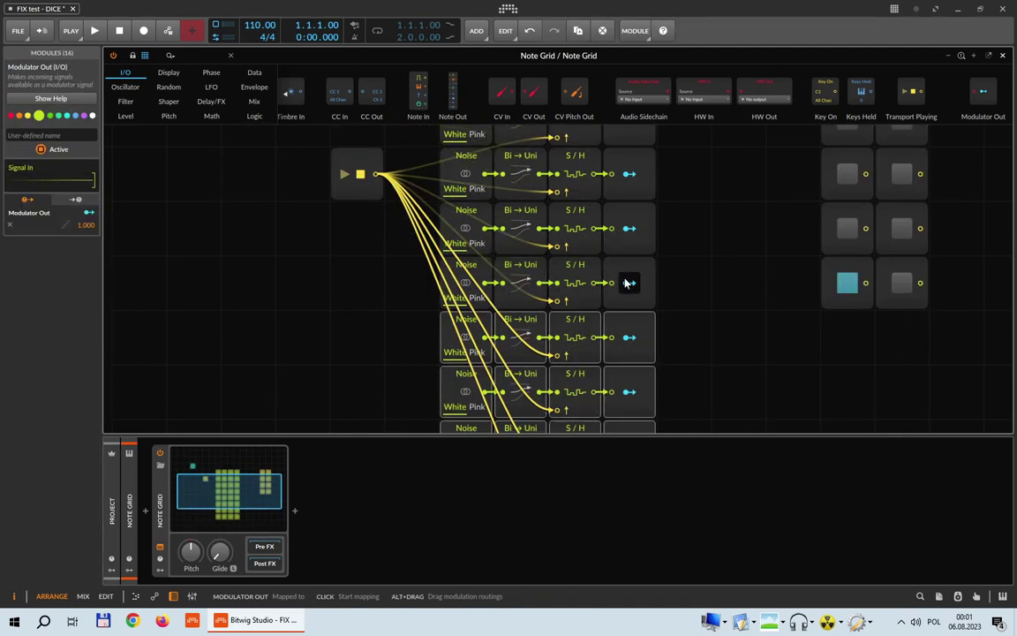
Step: Shift the selected Noise, Bi→Uni and S/H chains left and duplicate them
{"action": "scroll", "coordinate": [336, 243], "scroll_direction": "up", "scroll_amount": 3}
{"action": "left_click_drag", "start_coordinate": [338, 254], "coordinate": [700, 434]}
{"action": "left_click_drag", "start_coordinate": [620, 274], "coordinate": [511, 276]}
{"action": "key", "text": "ctrl+d"}
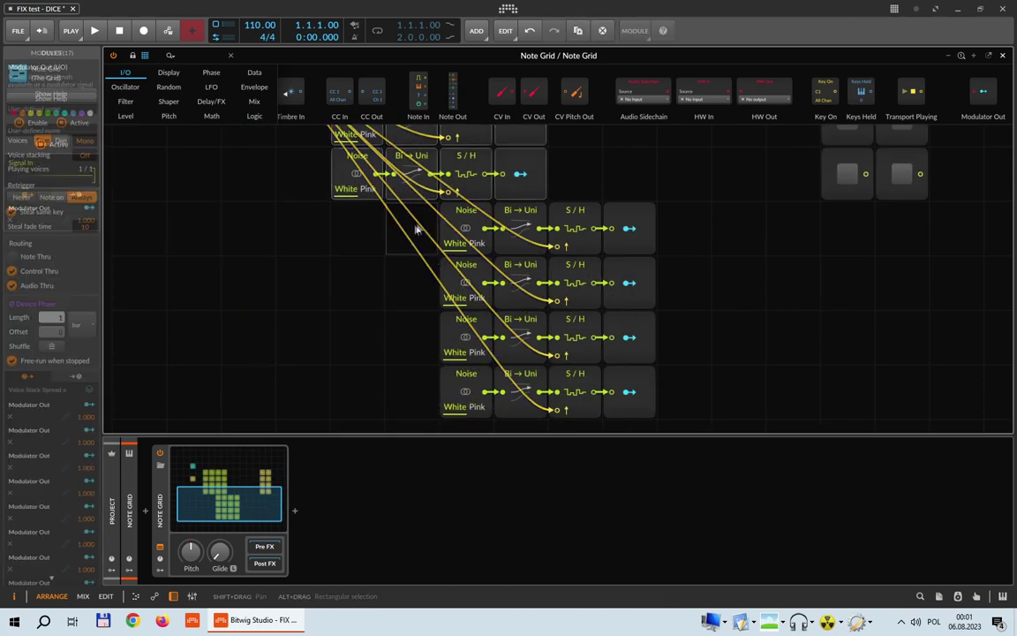
Step: Place the duplicated chains beside the top four rows, forming two columns of four
{"action": "left_click_drag", "start_coordinate": [417, 227], "coordinate": [673, 401]}
{"action": "left_click_drag", "start_coordinate": [630, 215], "coordinate": [725, 300]}
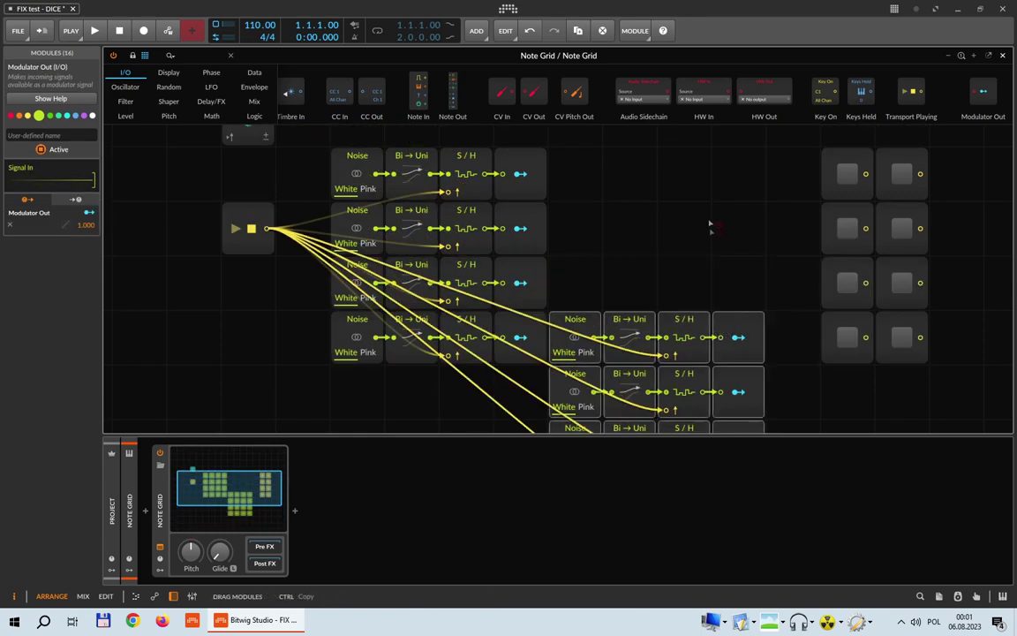
{"action": "left_click_drag", "start_coordinate": [708, 174], "coordinate": [731, 164]}
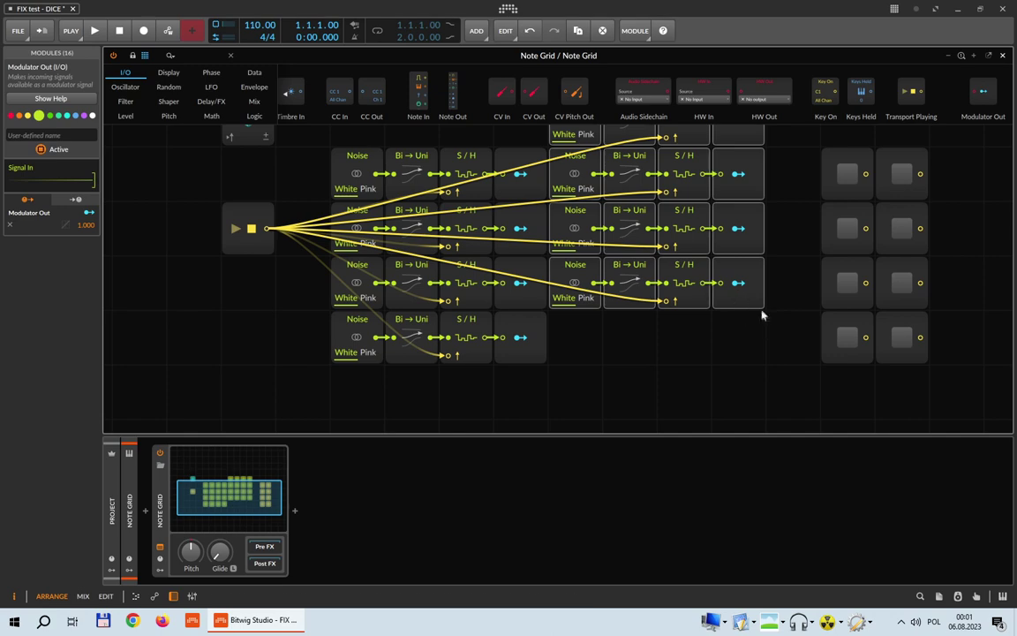
{"action": "scroll", "coordinate": [764, 360], "scroll_direction": "up", "scroll_amount": 1}
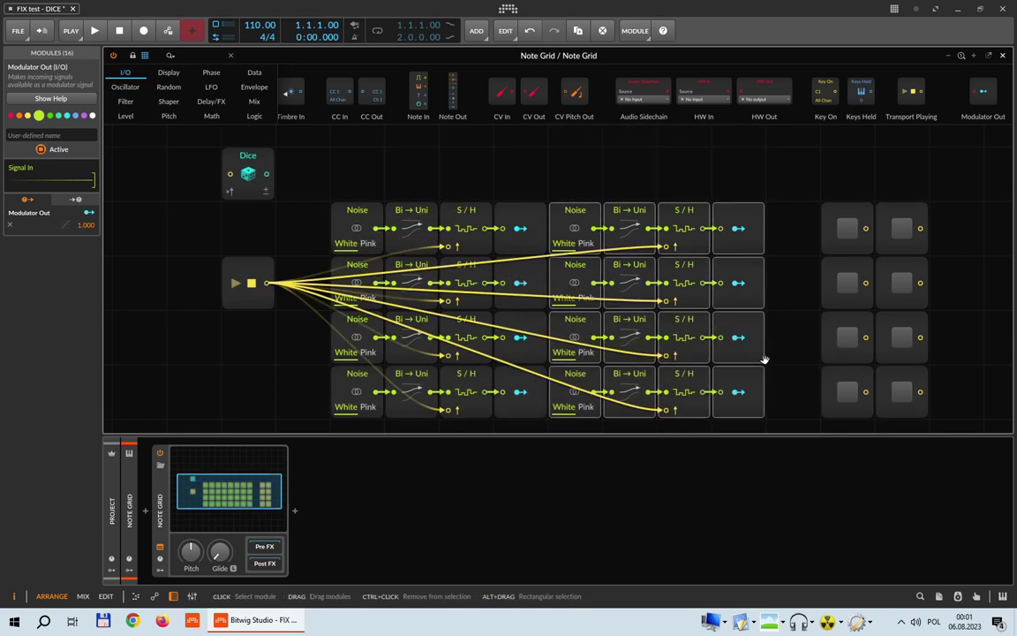
{"action": "left_click", "coordinate": [454, 191]}
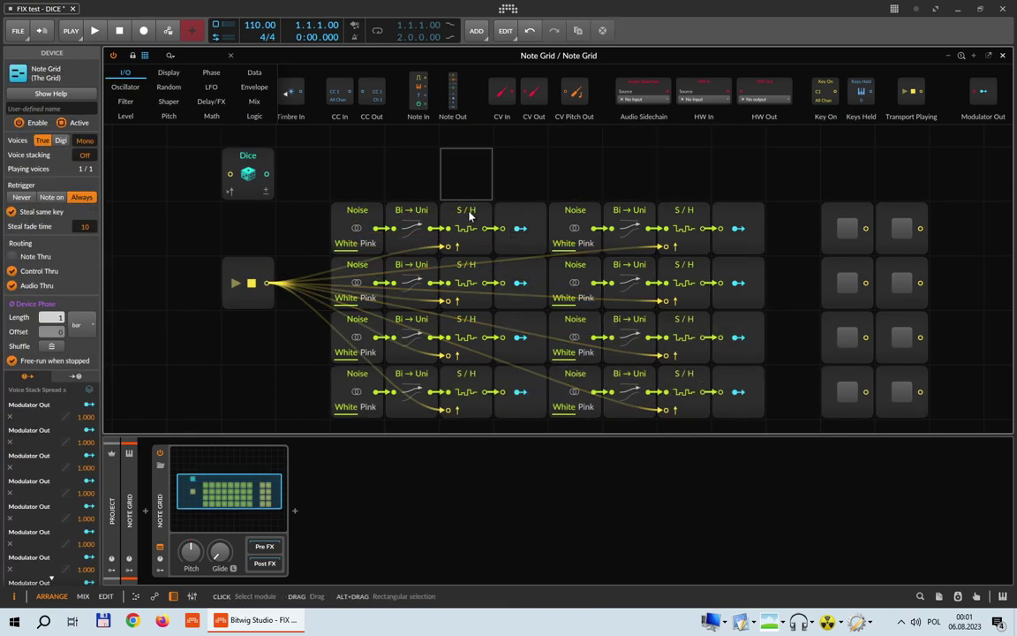
{"action": "left_click", "coordinate": [263, 164]}
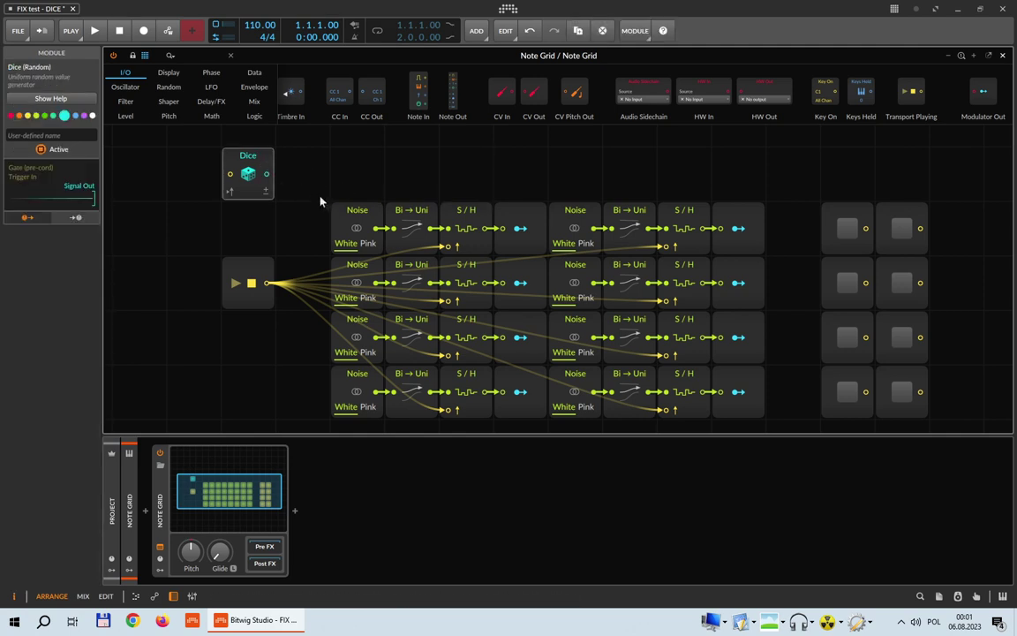
{"action": "left_click_drag", "start_coordinate": [299, 166], "coordinate": [485, 241]}
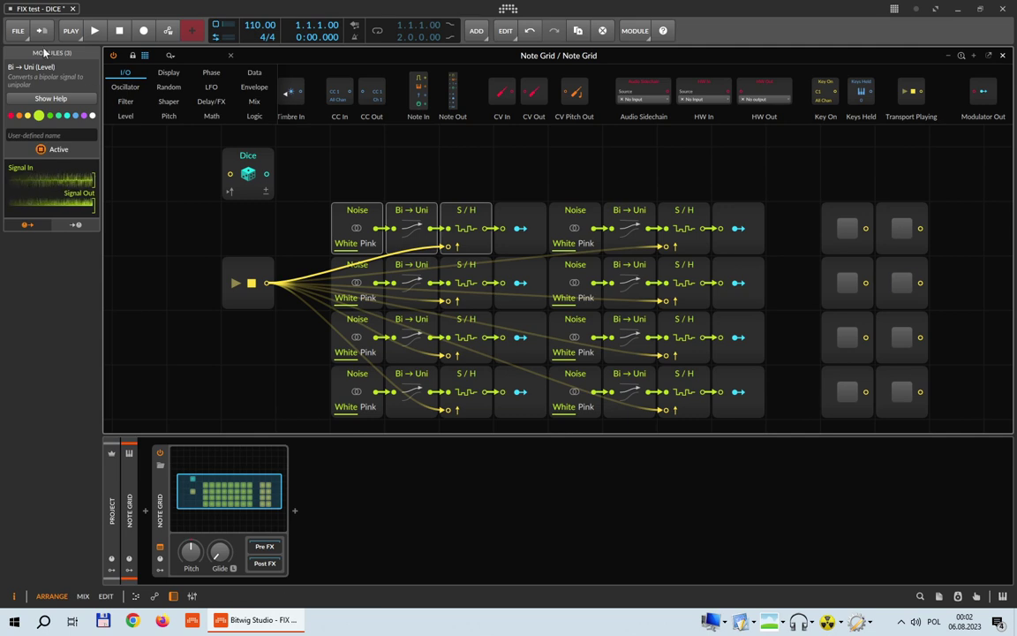
Step: Save and quit, reopen the Note Grid, play it to check the output buttons light, then quit again
{"action": "key", "text": "ctrl+s"}
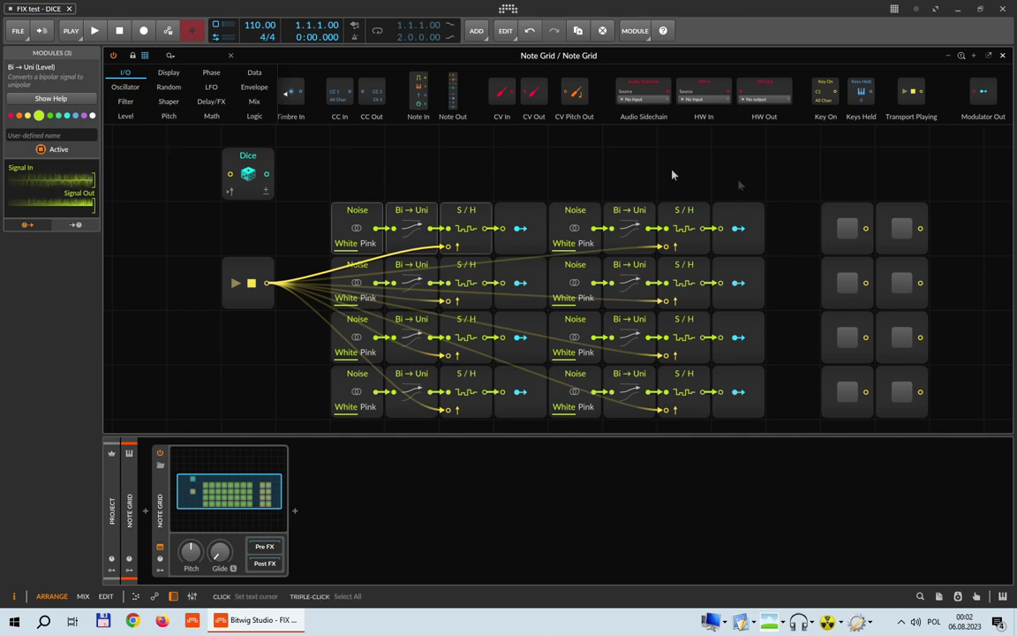
{"action": "key", "text": "ctrl+q"}
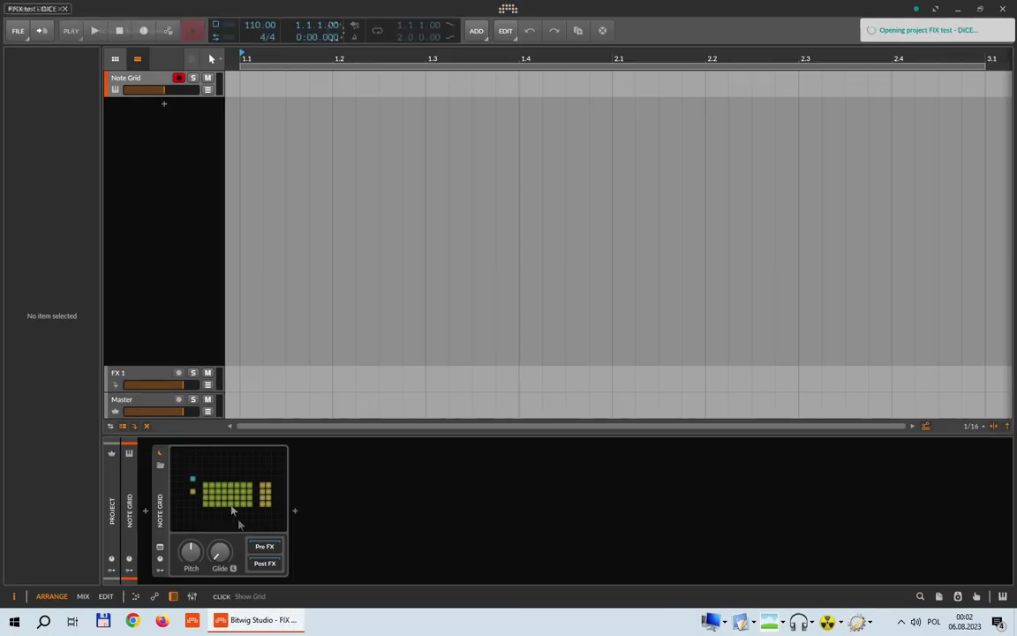
{"action": "left_click", "coordinate": [232, 510]}
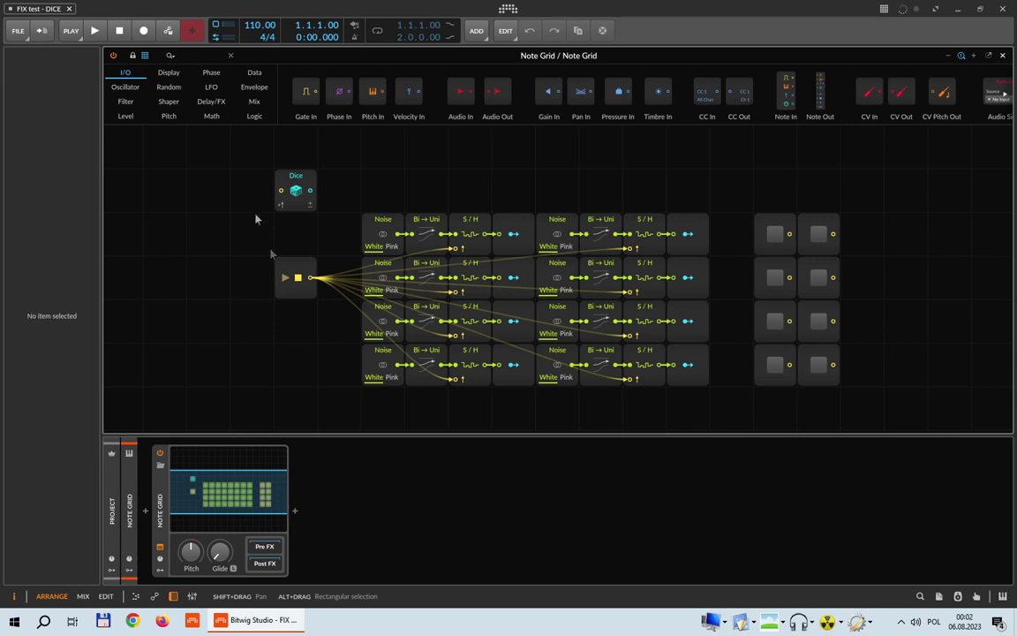
{"action": "left_click", "coordinate": [98, 32]}
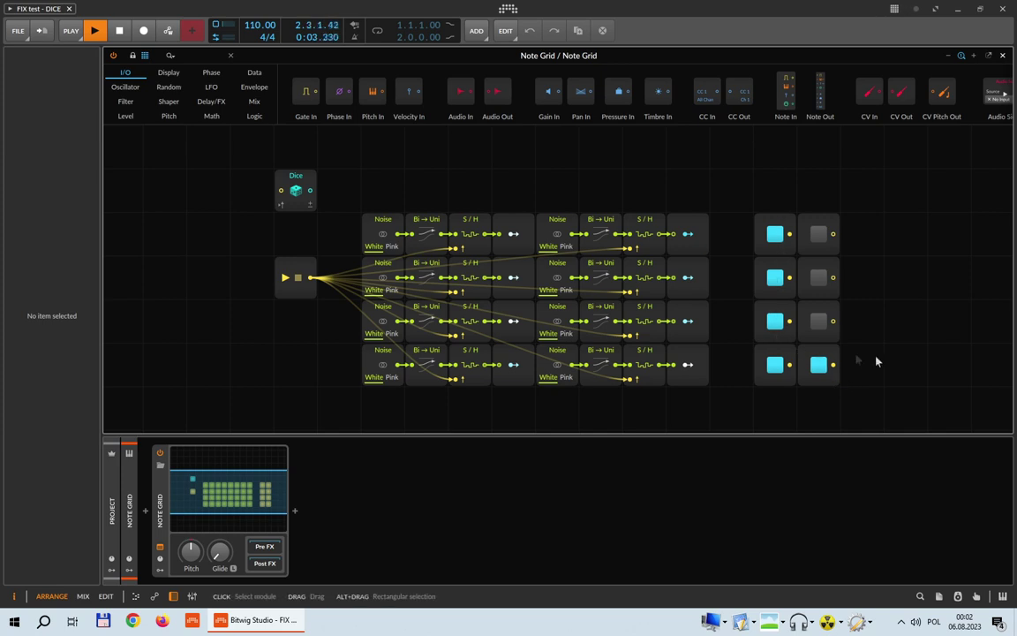
{"action": "left_click", "coordinate": [1002, 9]}
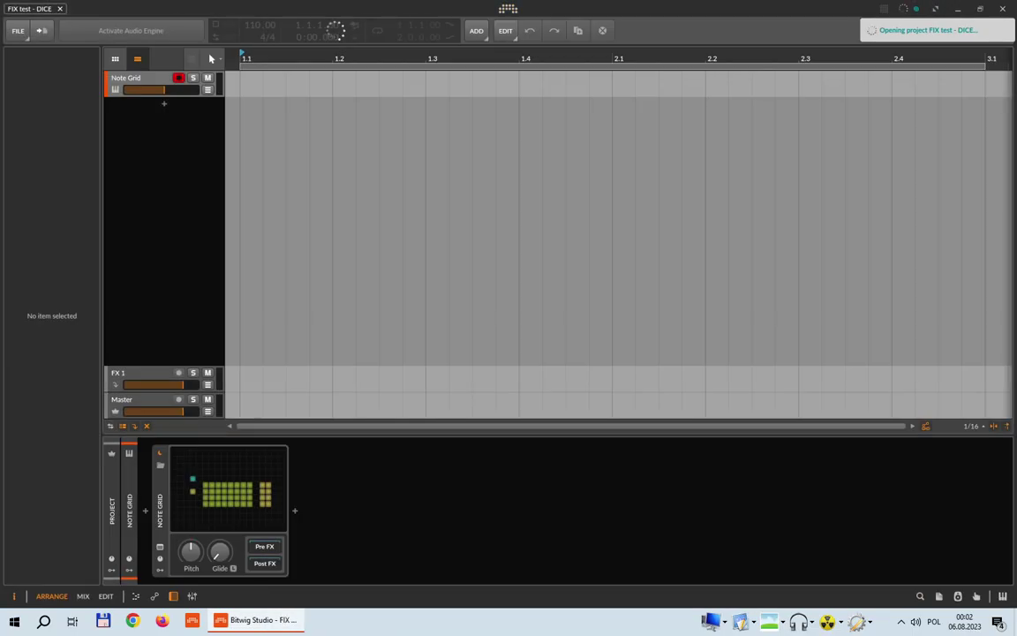
Step: Play the Note Grid to confirm the output buttons still light, then quit Bitwig
{"action": "double_click", "coordinate": [228, 528]}
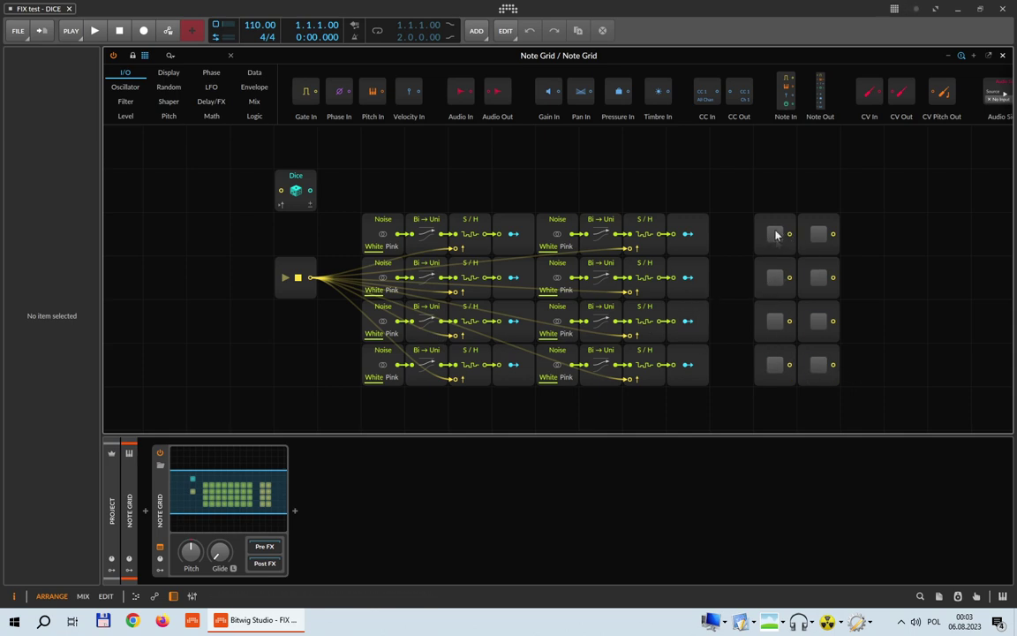
{"action": "left_click", "coordinate": [90, 34]}
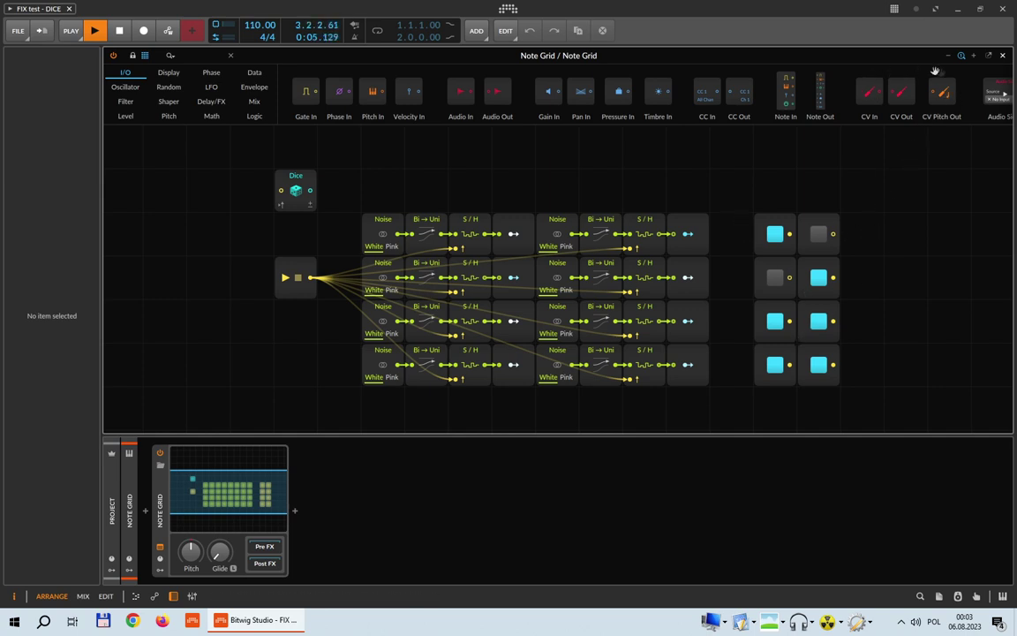
{"action": "left_click", "coordinate": [1001, 15]}
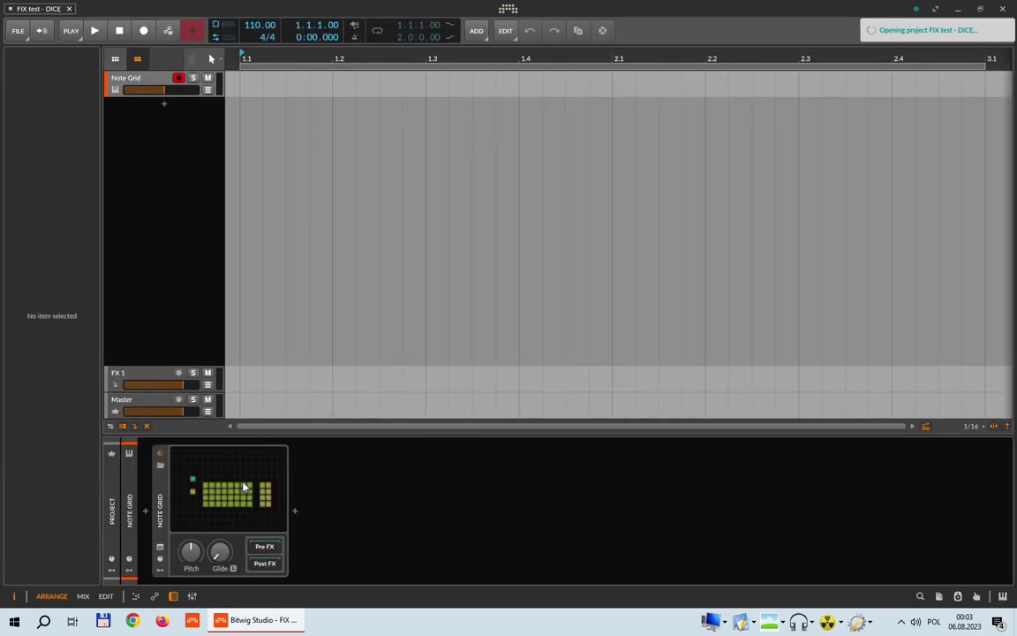
Step: Reopen FIX test - DICE, play the Note Grid, and delete the unused Dice module
{"action": "left_click", "coordinate": [244, 487]}
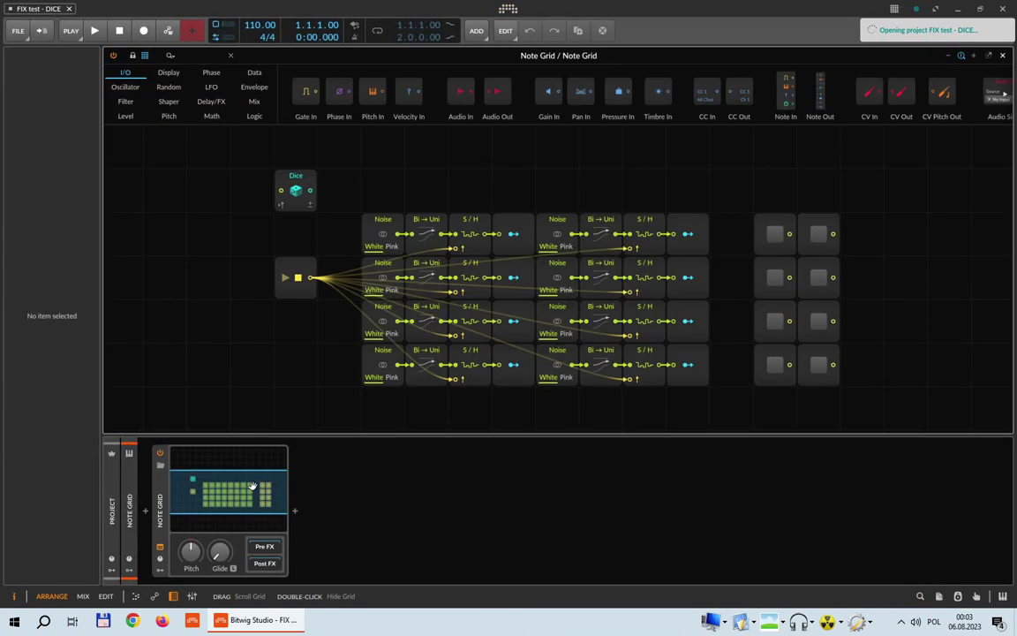
{"action": "left_click", "coordinate": [96, 31]}
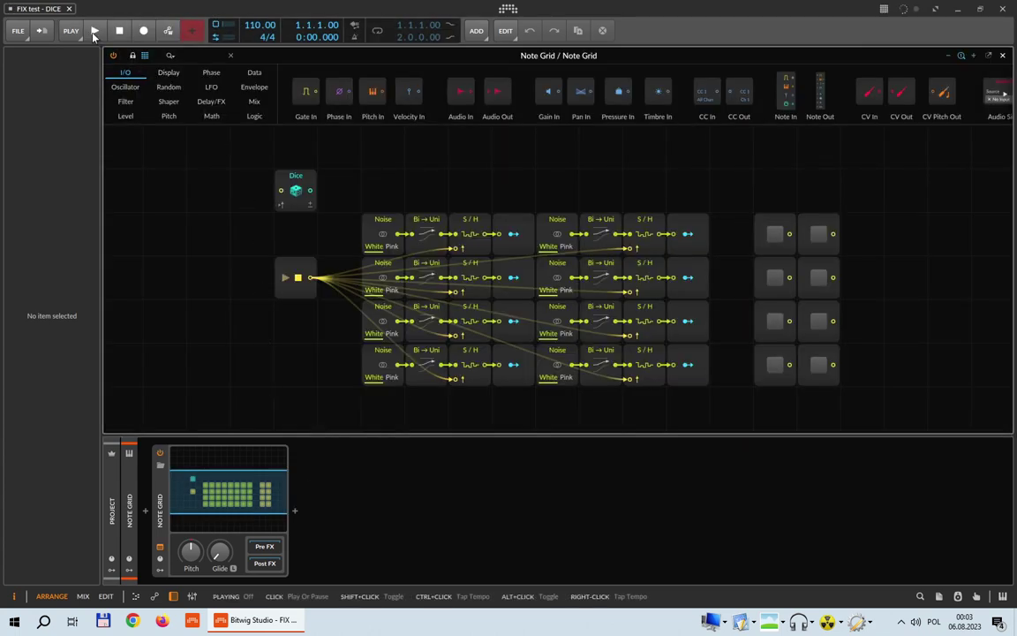
{"action": "left_click", "coordinate": [94, 33]}
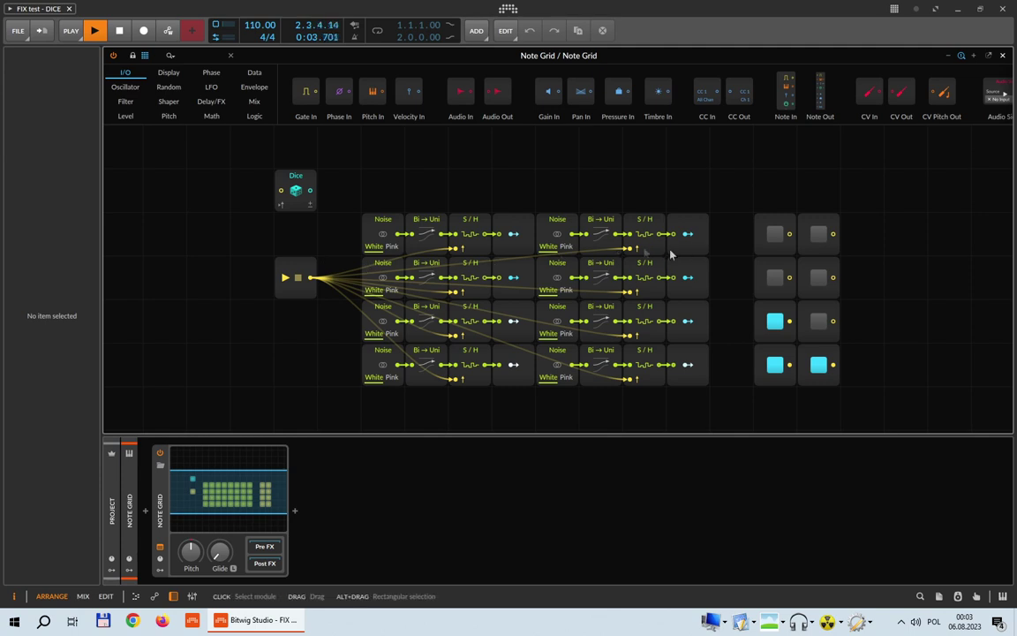
{"action": "left_click", "coordinate": [305, 176]}
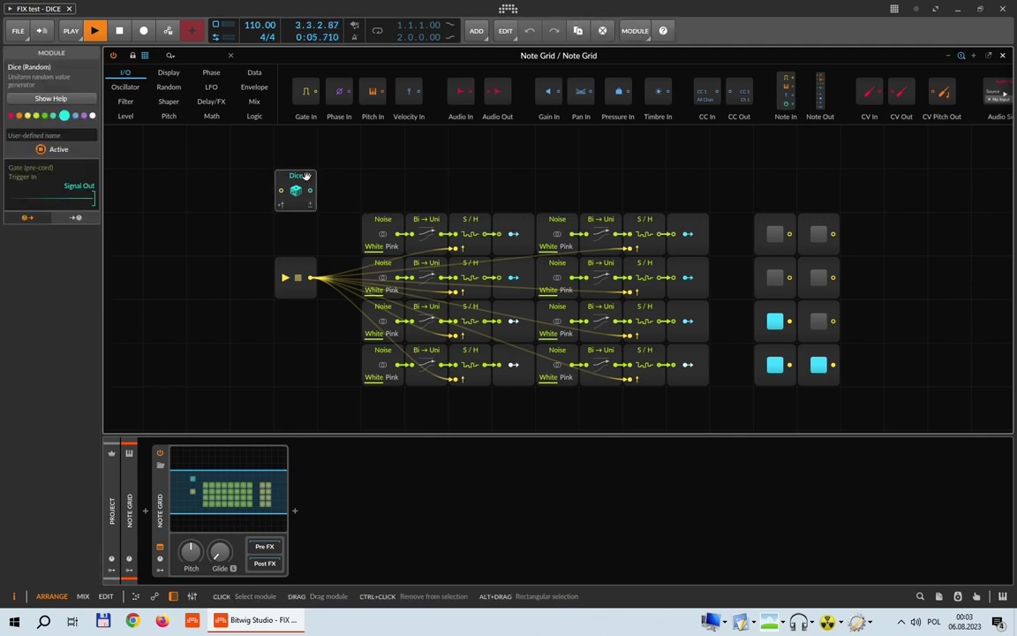
{"action": "key", "text": "Delete"}
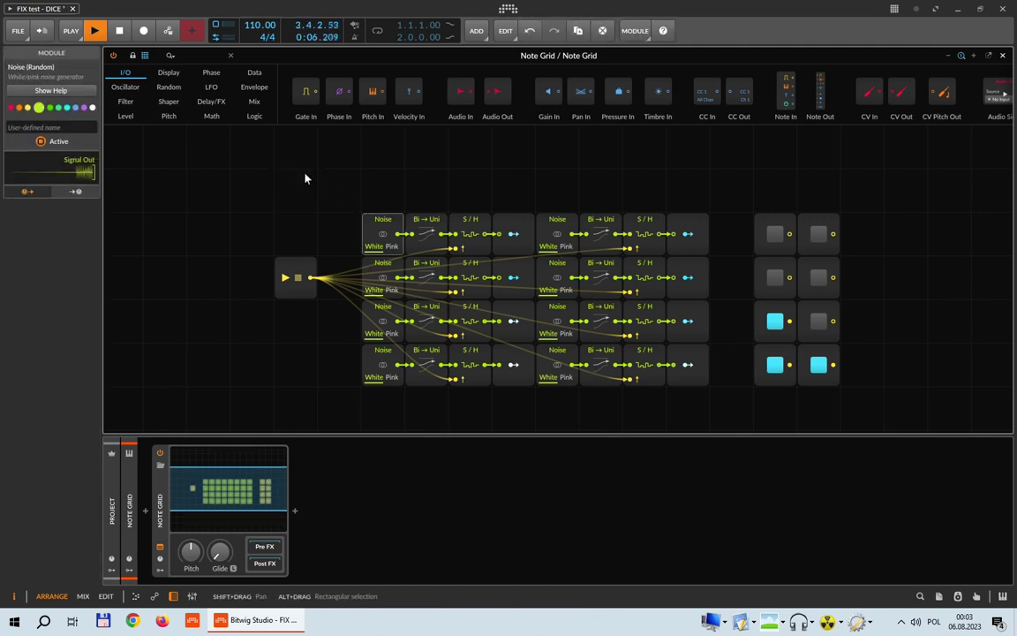
Step: Save the project, then lift the top Noise chain up a row and put it back
{"action": "left_click", "coordinate": [45, 38]}
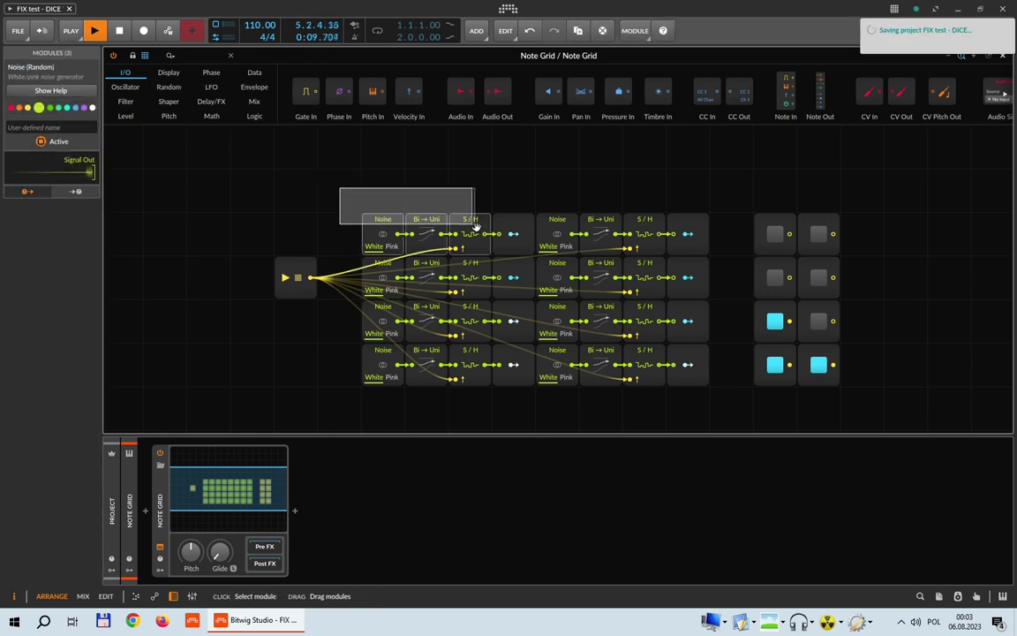
{"action": "left_click_drag", "start_coordinate": [477, 228], "coordinate": [477, 183]}
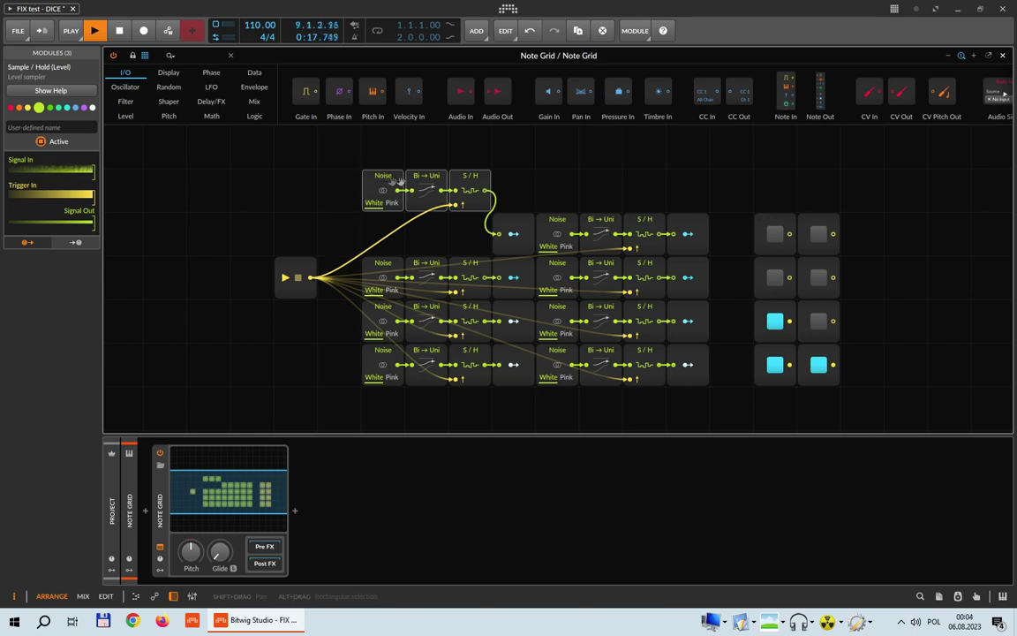
{"action": "left_click_drag", "start_coordinate": [467, 184], "coordinate": [468, 227]}
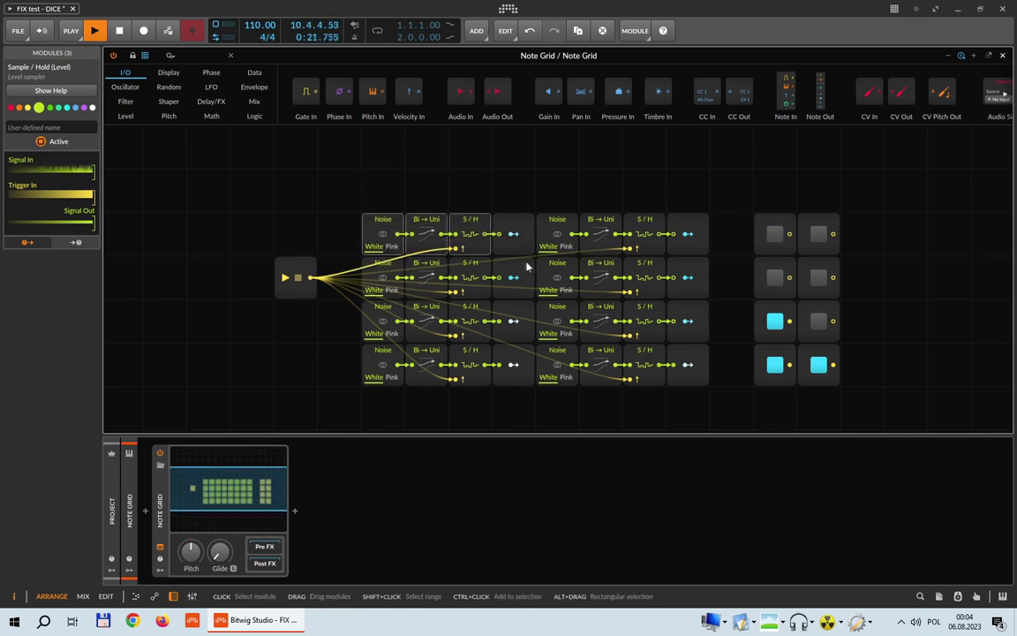
{"action": "left_click", "coordinate": [168, 87]}
Step: Add a Chance module, try a cable and 34% probability, then reset it to 50%
{"action": "left_click_drag", "start_coordinate": [430, 92], "coordinate": [300, 152]}
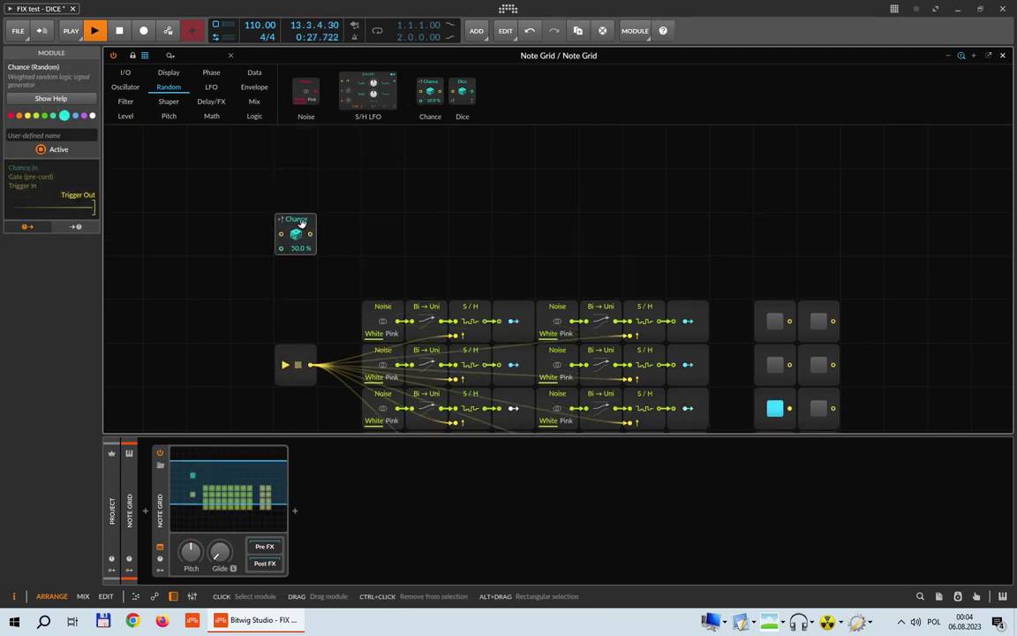
{"action": "left_click_drag", "start_coordinate": [294, 219], "coordinate": [350, 295]}
{"action": "left_click_drag", "start_coordinate": [354, 234], "coordinate": [563, 240]}
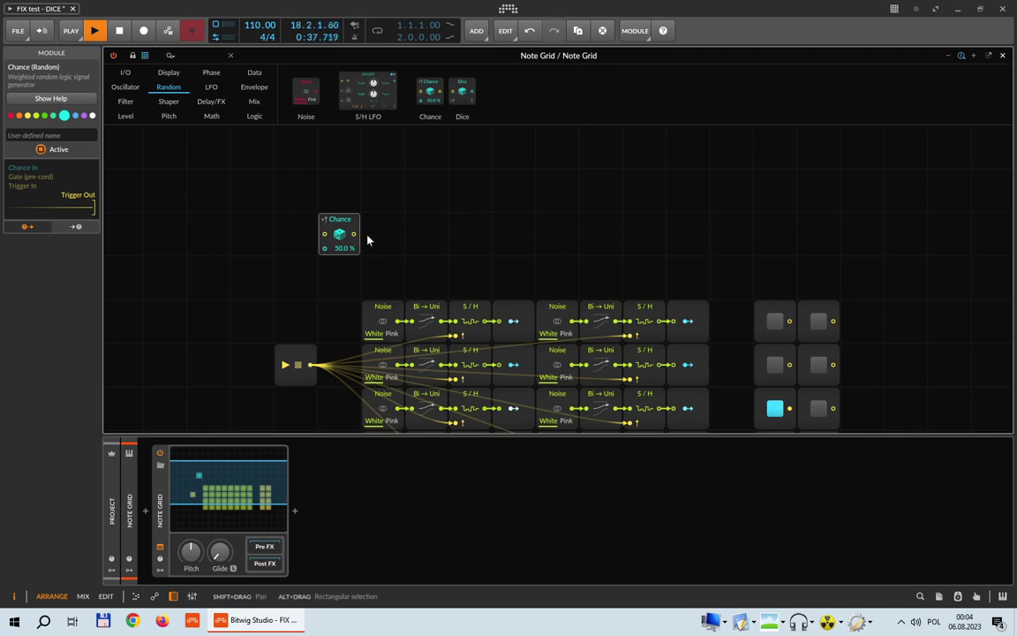
{"action": "left_click_drag", "start_coordinate": [354, 234], "coordinate": [479, 237]}
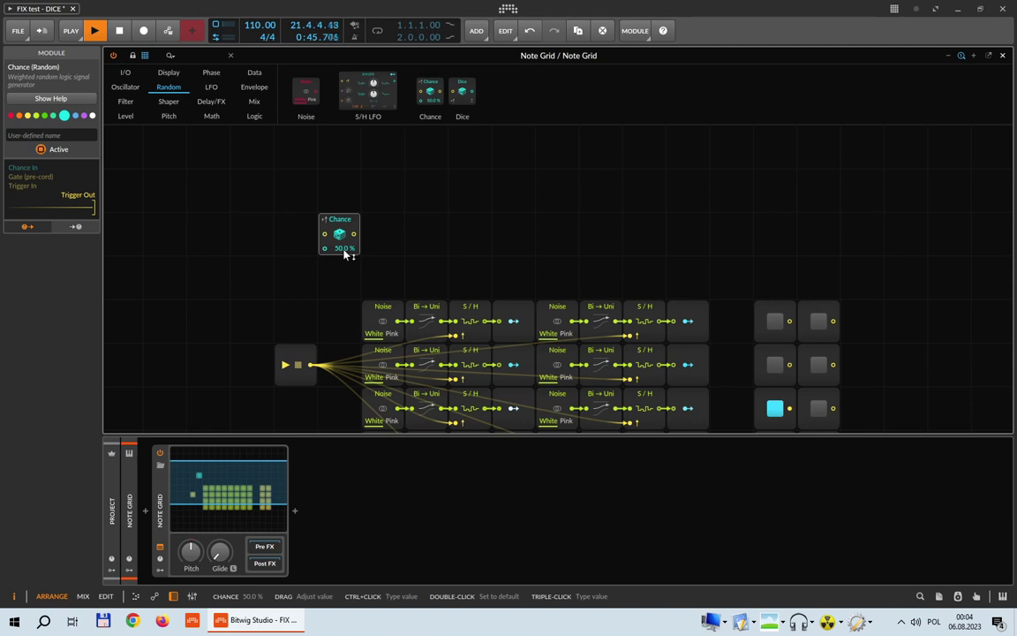
{"action": "left_click_drag", "start_coordinate": [345, 254], "coordinate": [293, 266]}
{"action": "scroll", "coordinate": [344, 253], "scroll_direction": "up", "scroll_amount": 2}
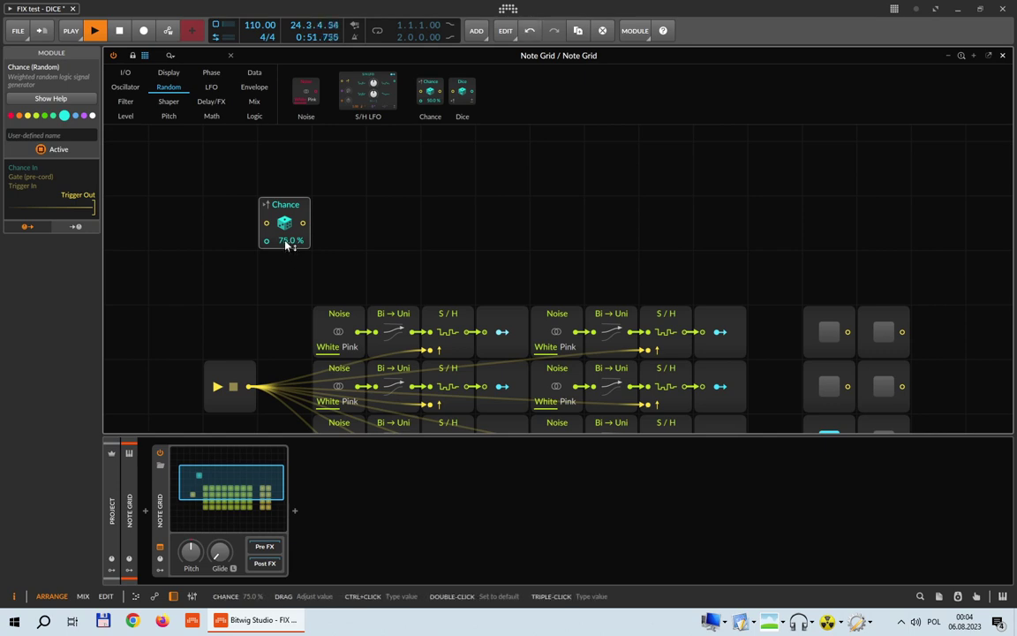
{"action": "double_click", "coordinate": [288, 241]}
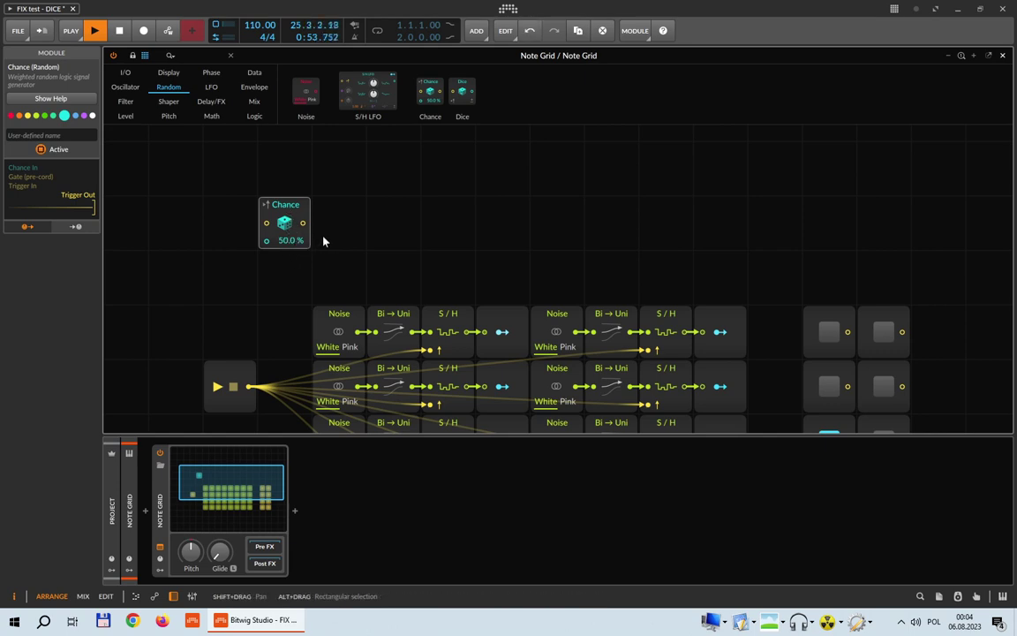
{"action": "scroll", "coordinate": [336, 310], "scroll_direction": "down", "scroll_amount": 3}
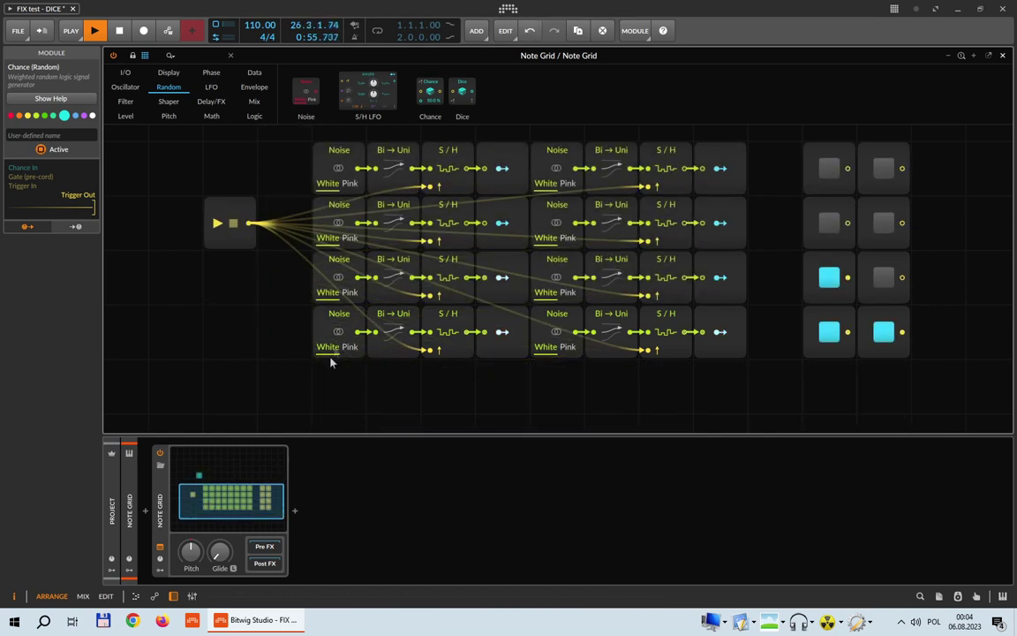
{"action": "scroll", "coordinate": [308, 333], "scroll_direction": "up", "scroll_amount": 2}
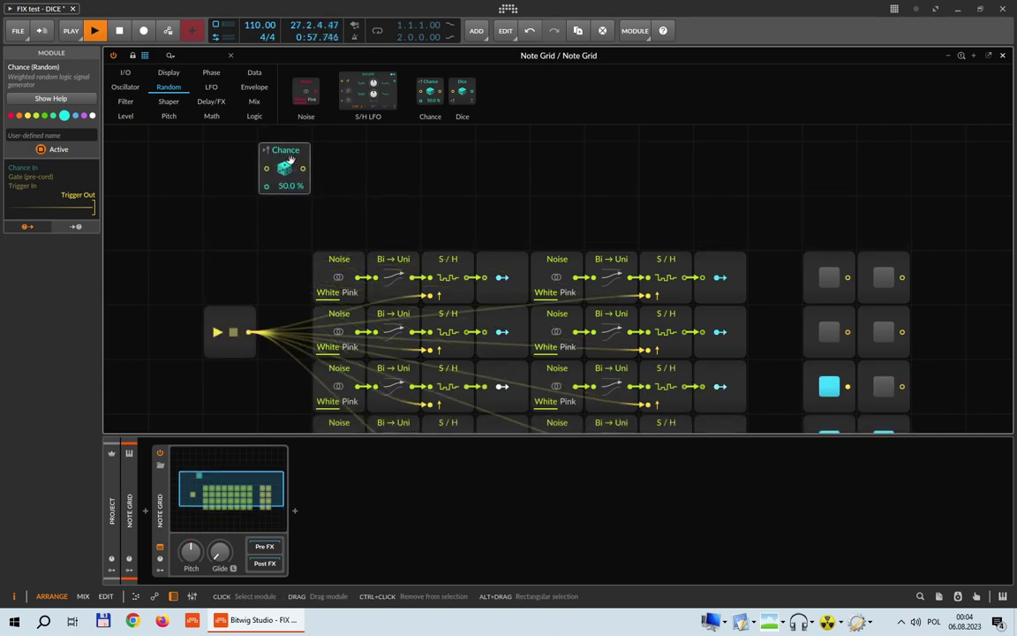
Step: Select the first row's Noise, Bi→Uni and S/H modules and nudge the Noise module
{"action": "left_click_drag", "start_coordinate": [315, 246], "coordinate": [534, 209]}
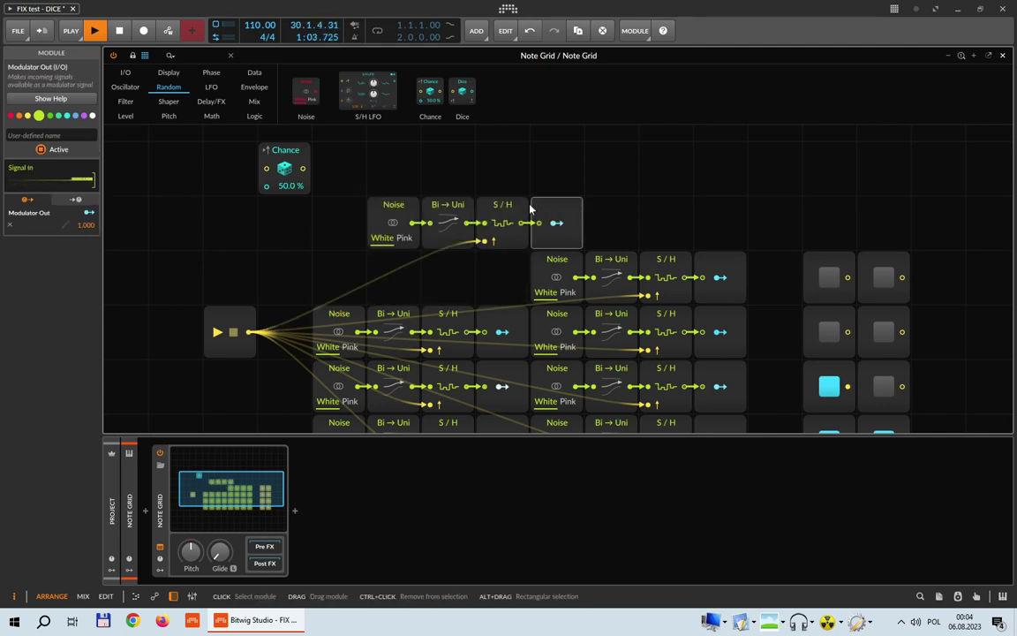
{"action": "left_click", "coordinate": [370, 216]}
{"action": "mouse_move", "coordinate": [370, 216]}
{"action": "left_mouse_down"}
{"action": "mouse_move", "coordinate": [590, 215]}
{"action": "mouse_move", "coordinate": [351, 216]}
{"action": "mouse_move", "coordinate": [596, 227]}
{"action": "left_mouse_up"}
Step: Move the Noise chain up beside Chance and place the gate light next to it
{"action": "scroll", "coordinate": [517, 254], "scroll_direction": "up", "scroll_amount": 2}
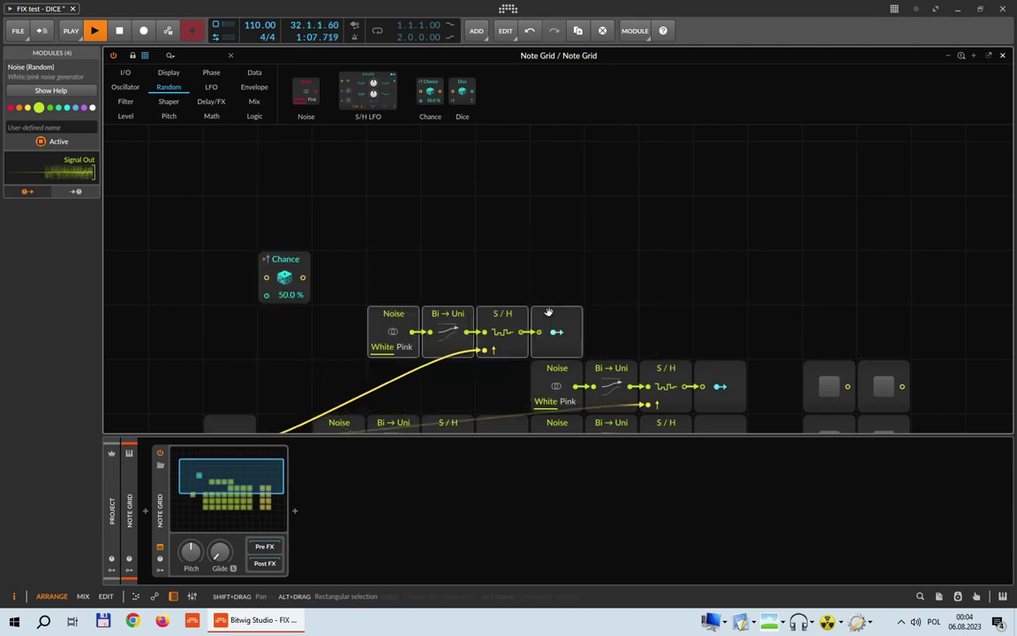
{"action": "left_click_drag", "start_coordinate": [548, 315], "coordinate": [524, 281]}
{"action": "left_click_drag", "start_coordinate": [821, 382], "coordinate": [606, 273]}
Step: Delete all leftover rows of modules and shift the output module one cell right
{"action": "scroll", "coordinate": [369, 274], "scroll_direction": "down", "scroll_amount": 5}
{"action": "scroll", "coordinate": [314, 327], "scroll_direction": "up", "scroll_amount": 2}
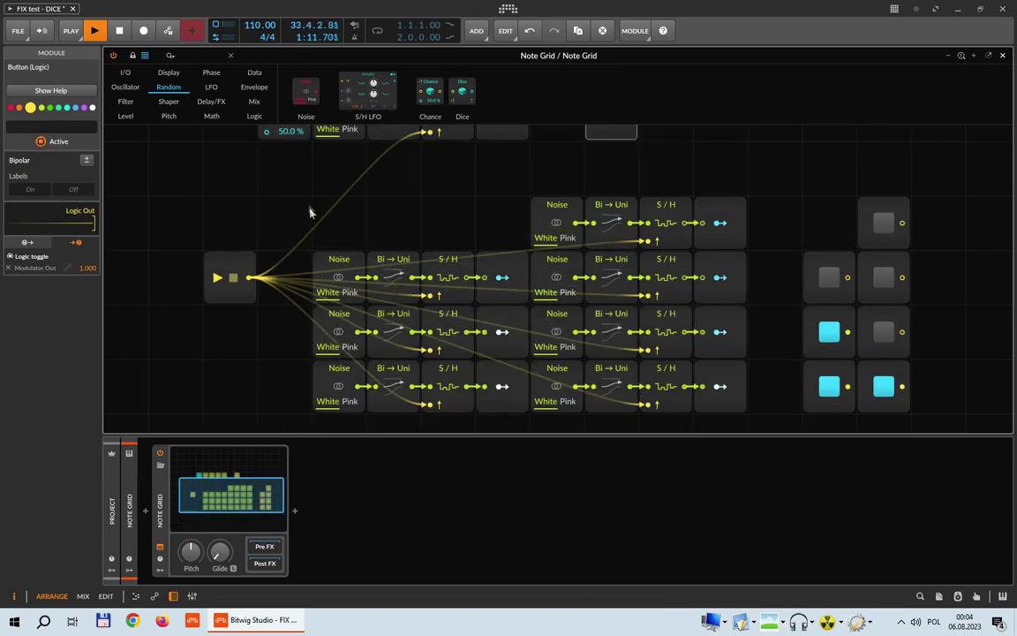
{"action": "left_click_drag", "start_coordinate": [316, 180], "coordinate": [958, 399]}
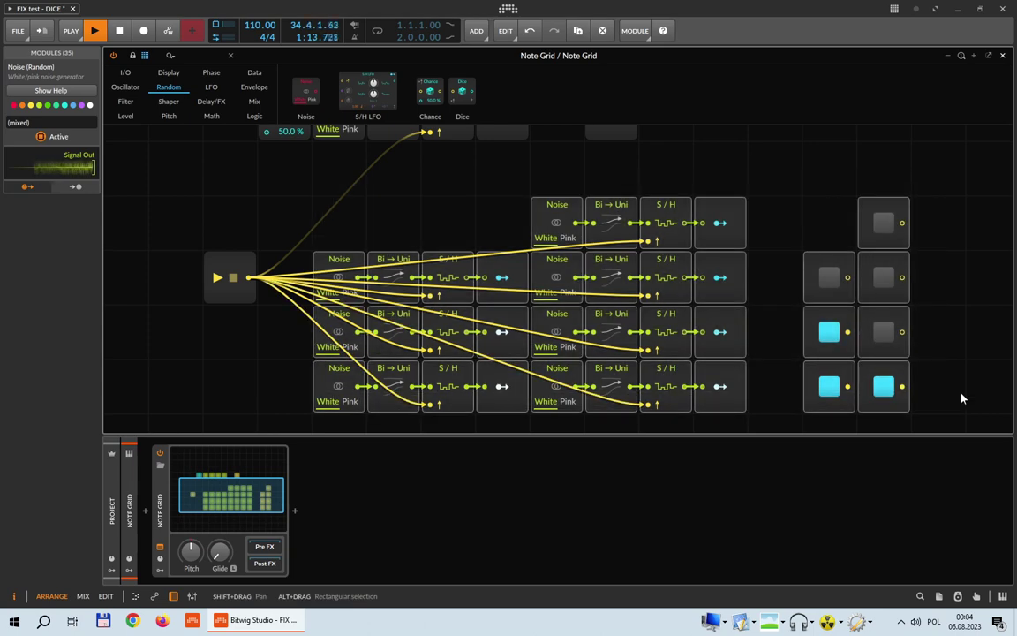
{"action": "key", "text": "Delete"}
{"action": "scroll", "coordinate": [960, 397], "scroll_direction": "up", "scroll_amount": 3}
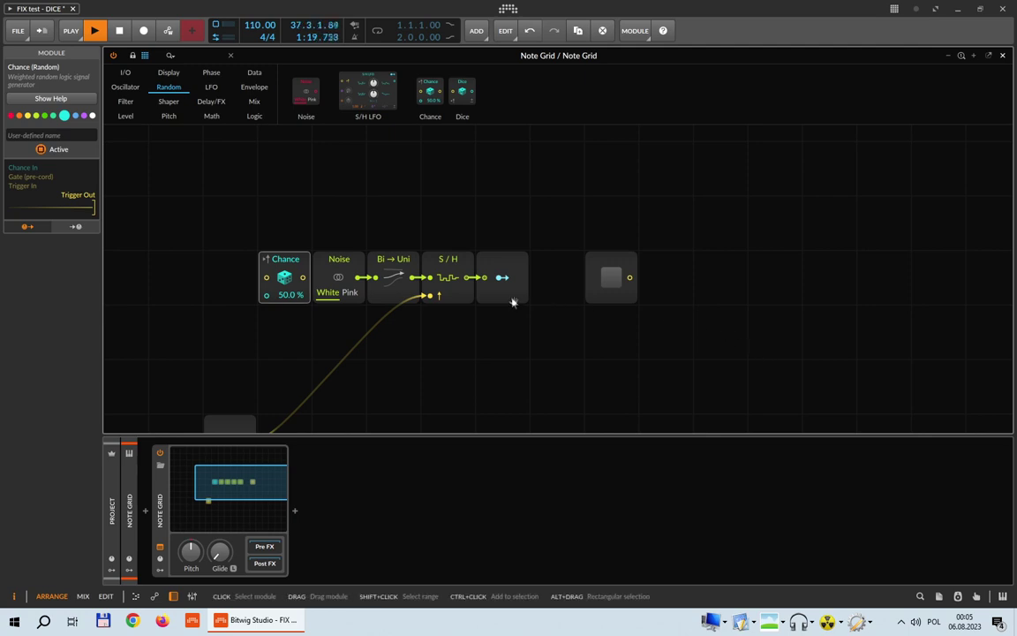
{"action": "left_click_drag", "start_coordinate": [514, 303], "coordinate": [567, 305]}
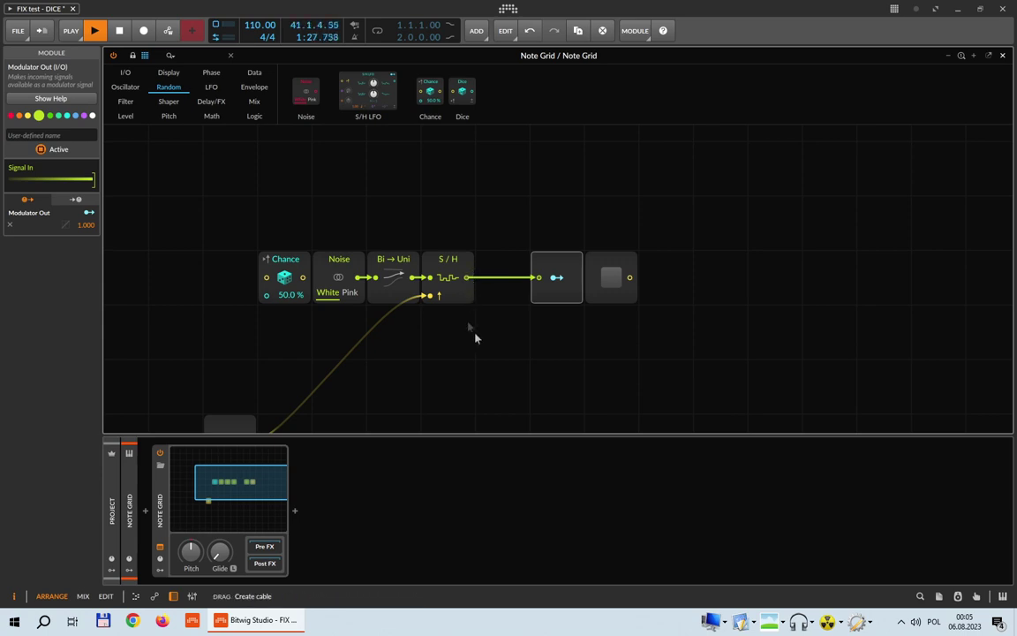
{"action": "scroll", "coordinate": [492, 338], "scroll_direction": "down", "scroll_amount": 2}
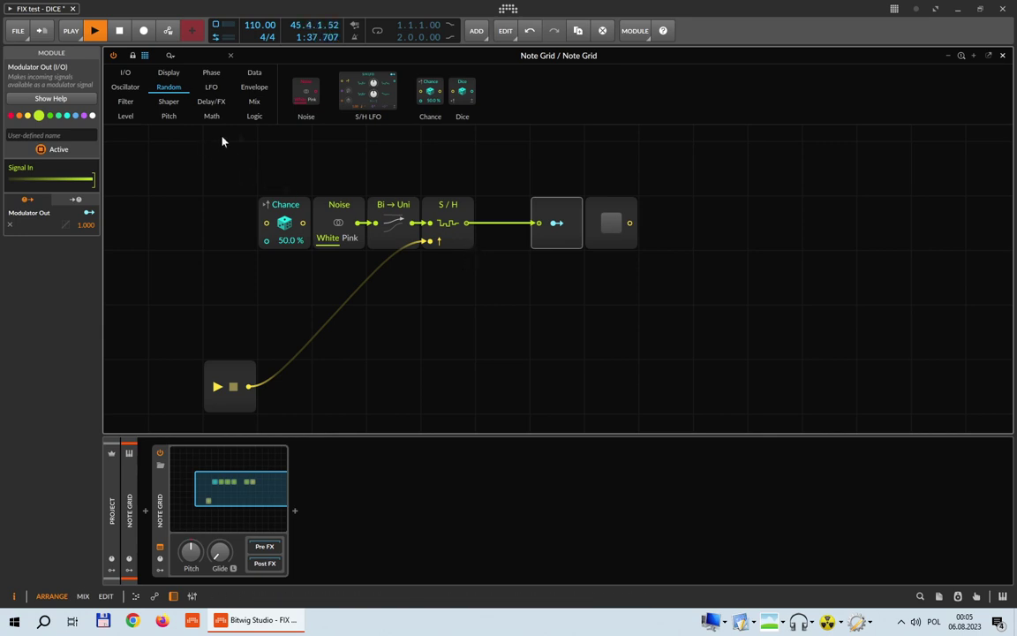
Step: Drop a Logic < module onto the S/H cable and feed it a Value module renamed 'Probability'
{"action": "left_click", "coordinate": [254, 115]}
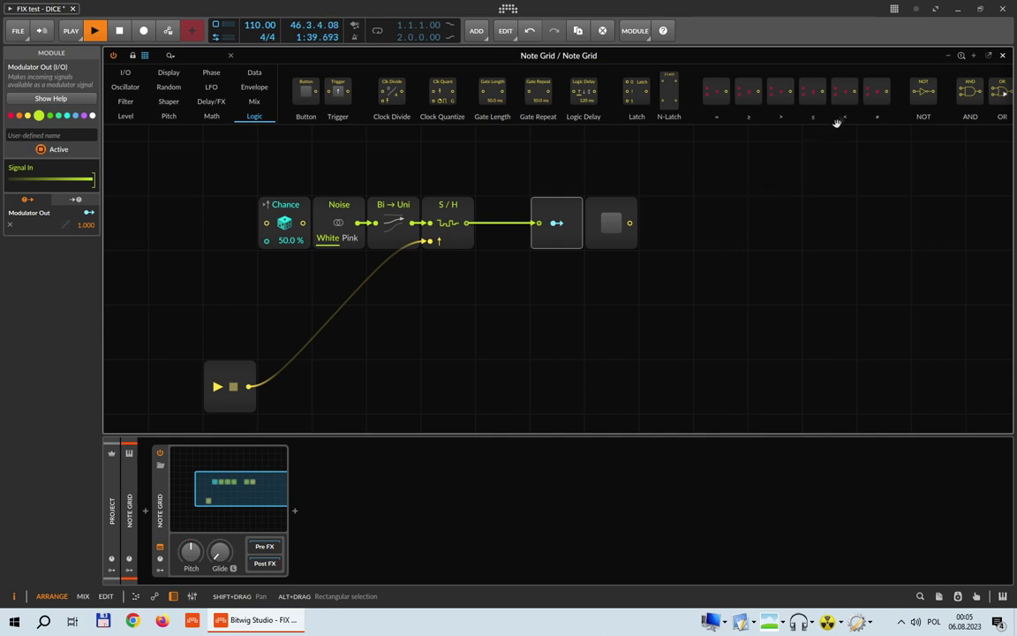
{"action": "left_click_drag", "start_coordinate": [846, 102], "coordinate": [482, 231]}
{"action": "left_click", "coordinate": [131, 116]}
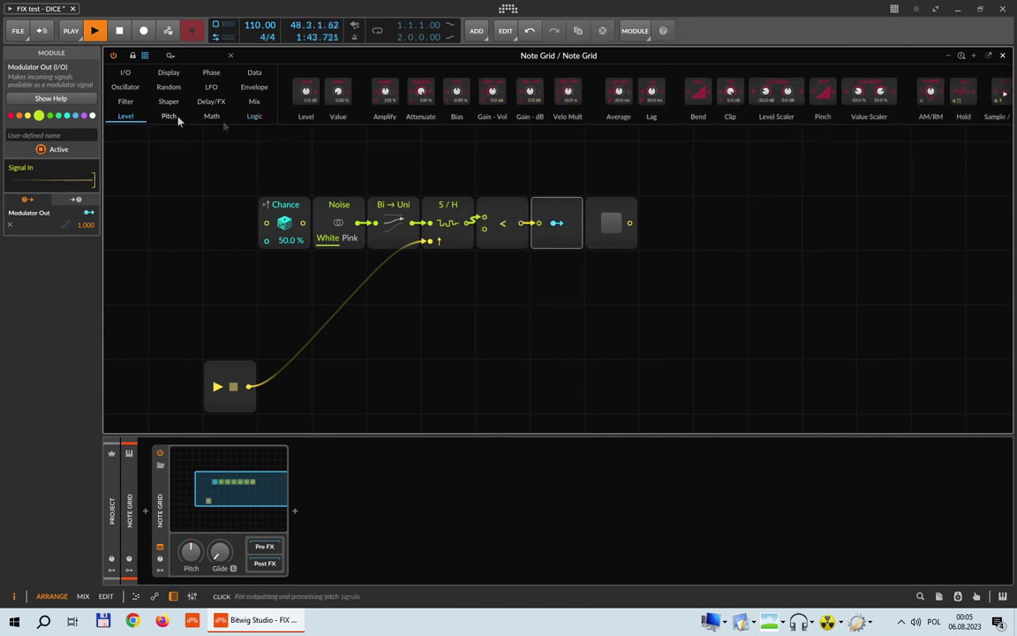
{"action": "left_click_drag", "start_coordinate": [338, 92], "coordinate": [480, 231]}
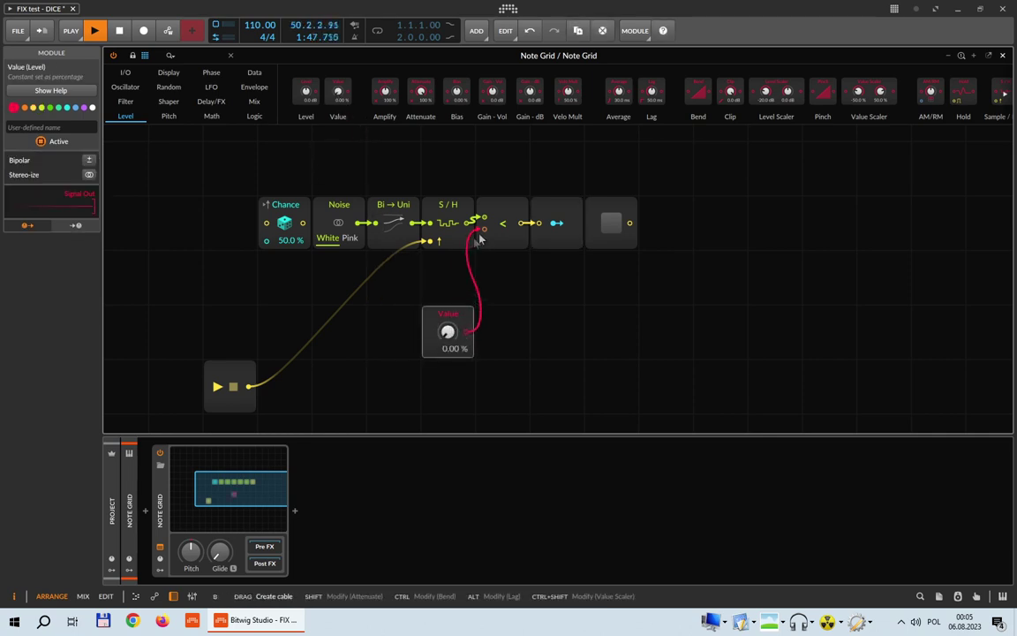
{"action": "left_click", "coordinate": [32, 128]}
{"action": "type", "text": "P"}
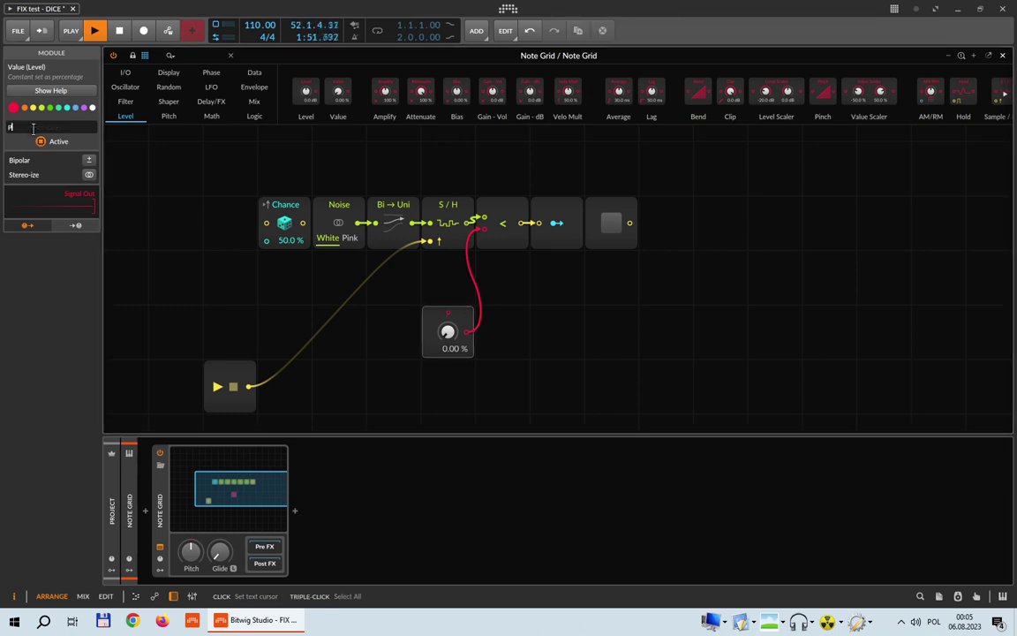
{"action": "type", "text": "robabil"}
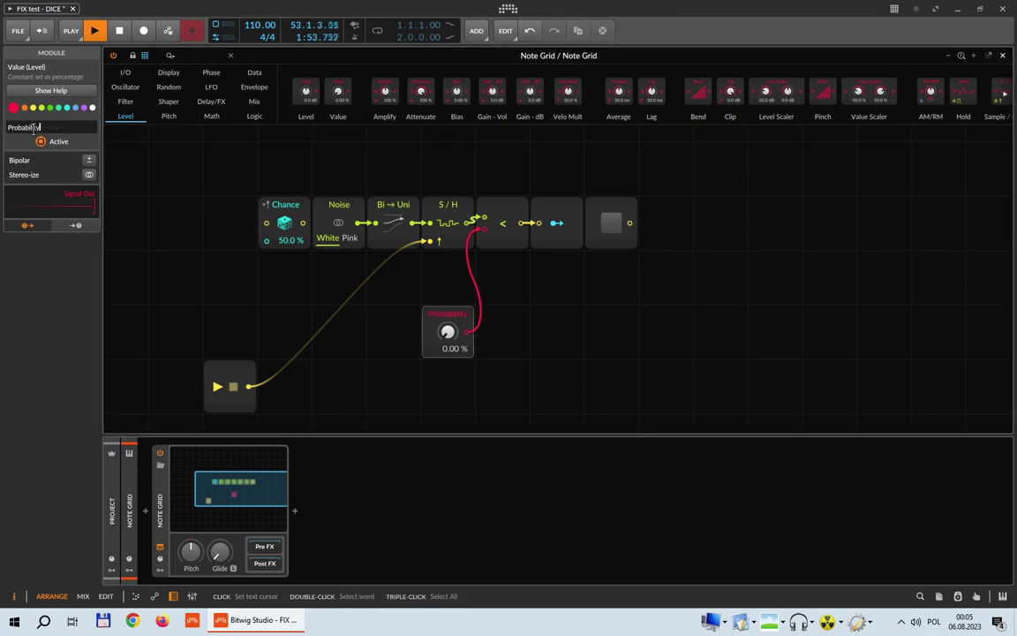
{"action": "type", "text": "ity"}
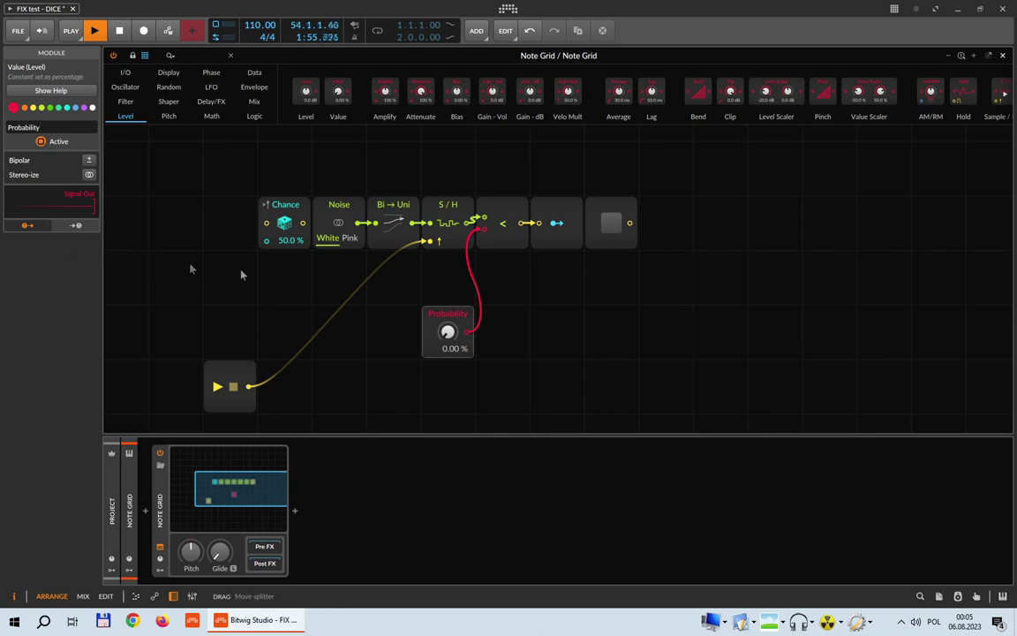
{"action": "left_click", "coordinate": [628, 207]}
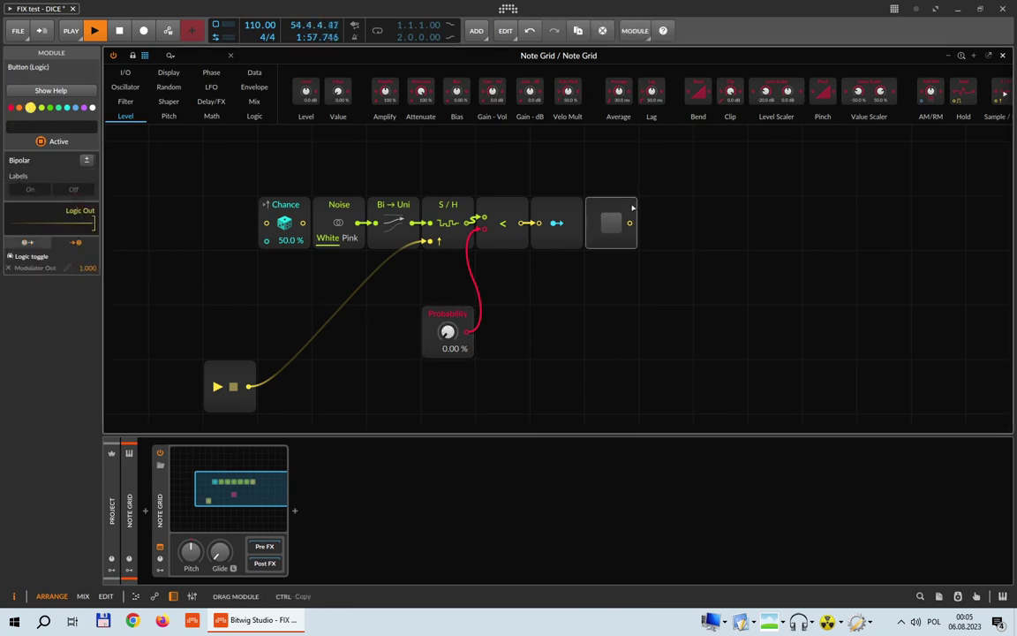
Step: Move the gate light and transport module, and add a Trigger module cabled to S/H
{"action": "left_click_drag", "start_coordinate": [634, 207], "coordinate": [689, 207]}
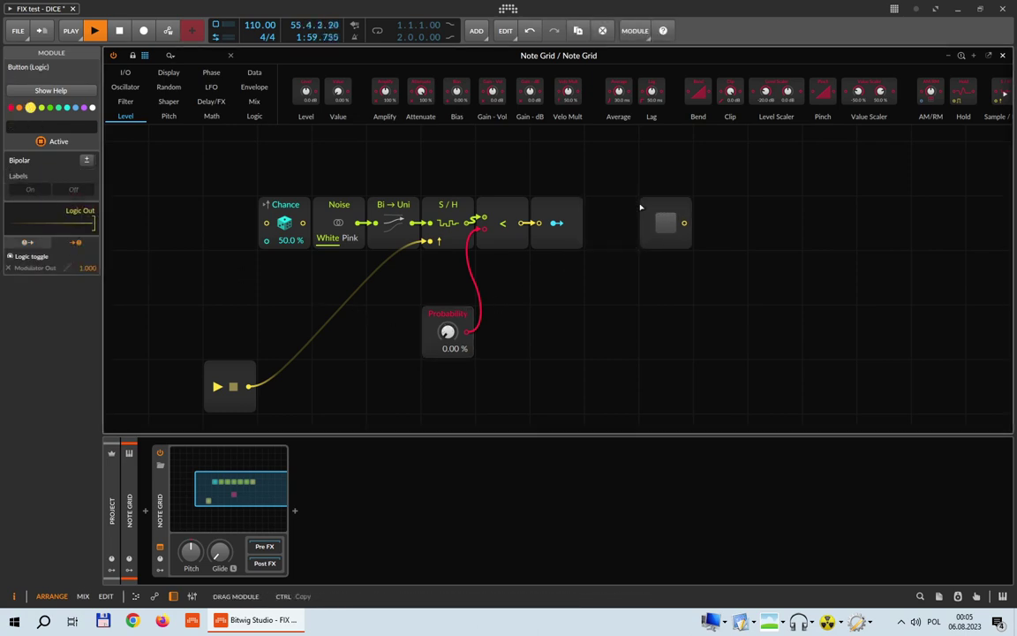
{"action": "left_click_drag", "start_coordinate": [242, 384], "coordinate": [241, 331]}
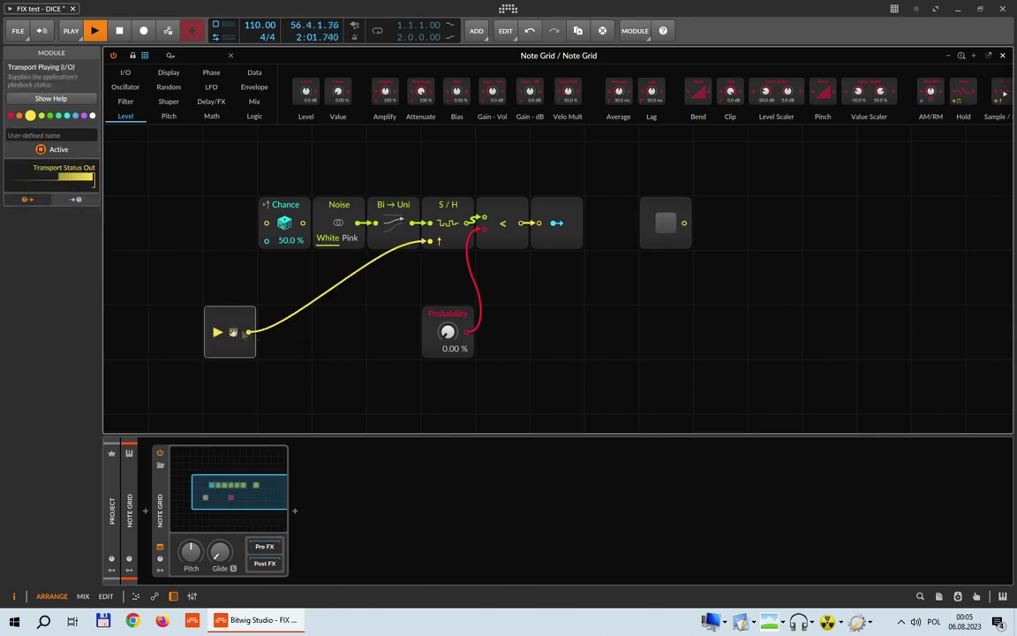
{"action": "left_click", "coordinate": [256, 117]}
{"action": "left_click_drag", "start_coordinate": [338, 91], "coordinate": [430, 240]}
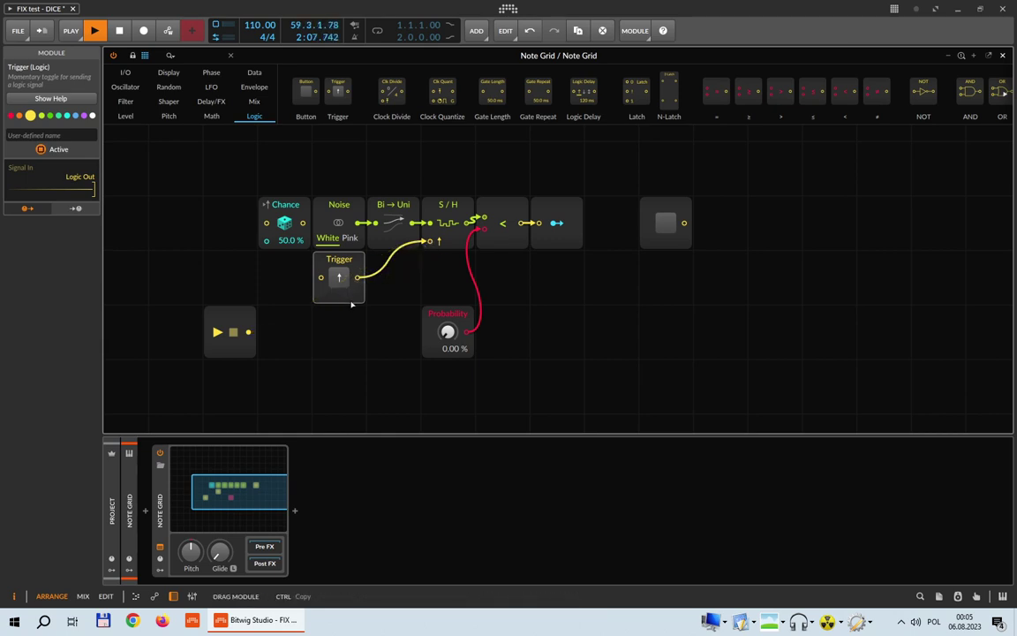
Step: Fire the Trigger with Probability at 50%, then set Probability to 100% and 0%
{"action": "left_click_drag", "start_coordinate": [443, 335], "coordinate": [443, 307]}
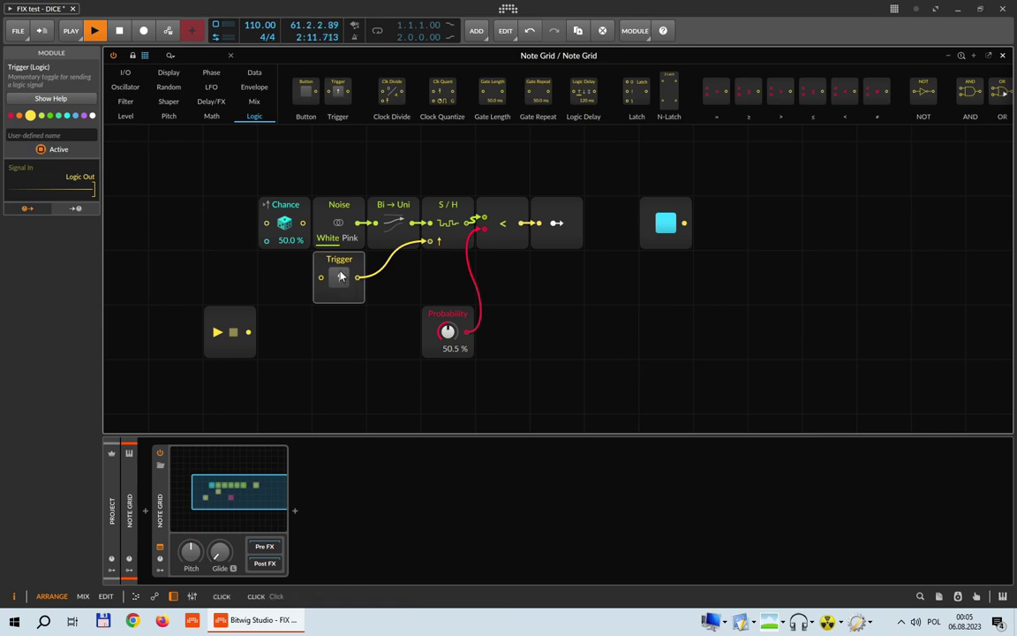
{"action": "left_click", "coordinate": [340, 276]}
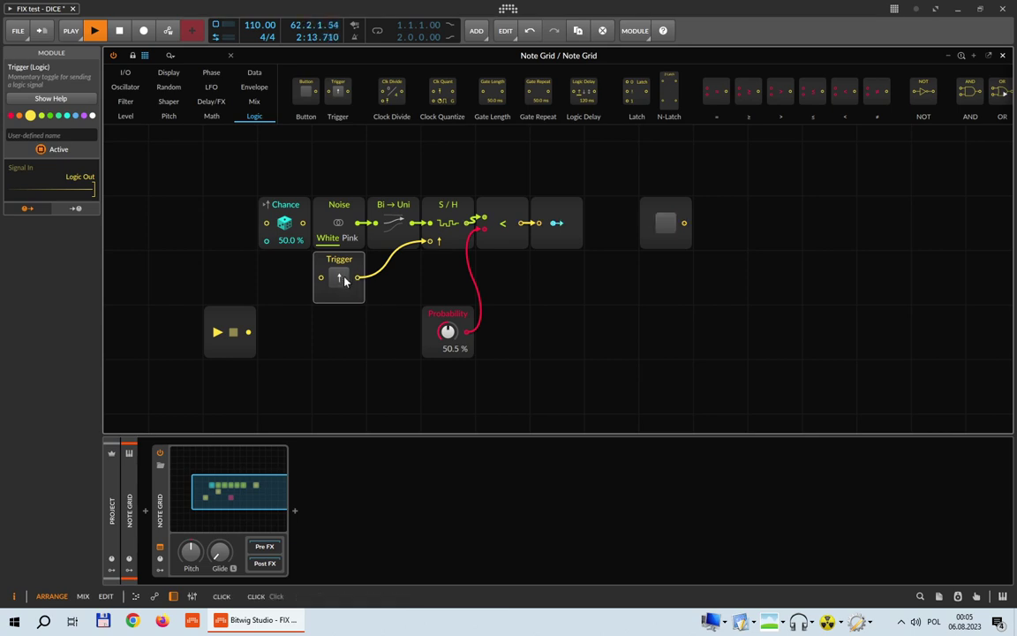
{"action": "left_click", "coordinate": [339, 278]}
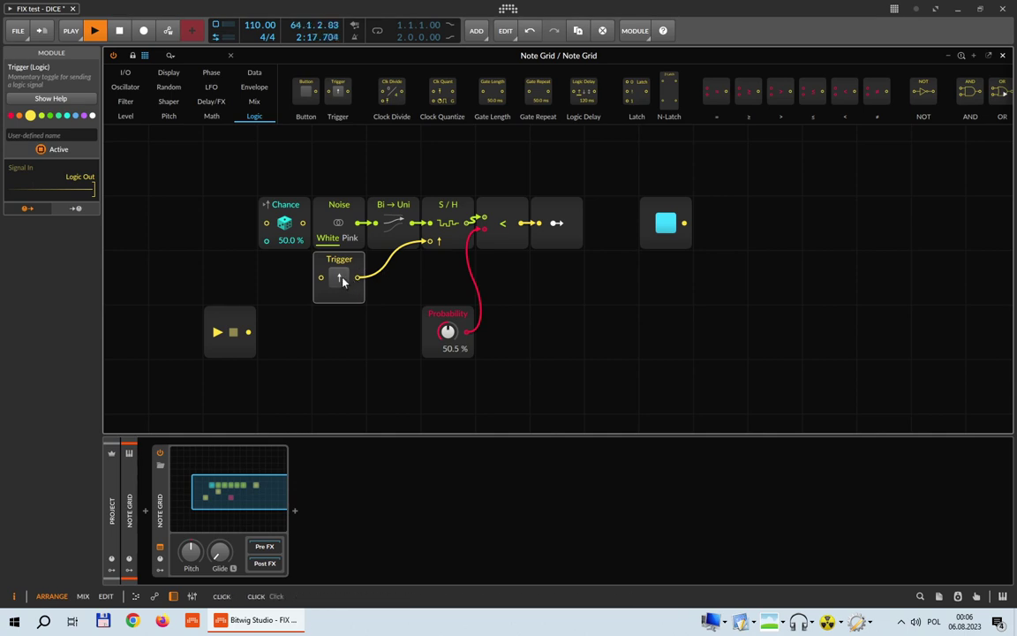
{"action": "left_click", "coordinate": [342, 280]}
{"action": "left_click", "coordinate": [342, 279]}
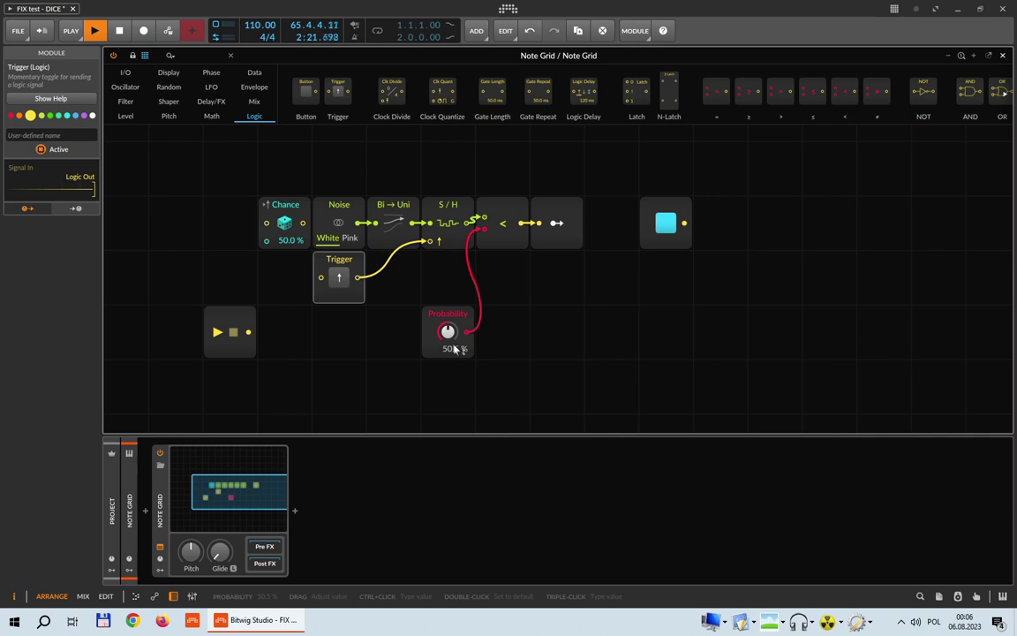
{"action": "left_click_drag", "start_coordinate": [448, 332], "coordinate": [448, 265]}
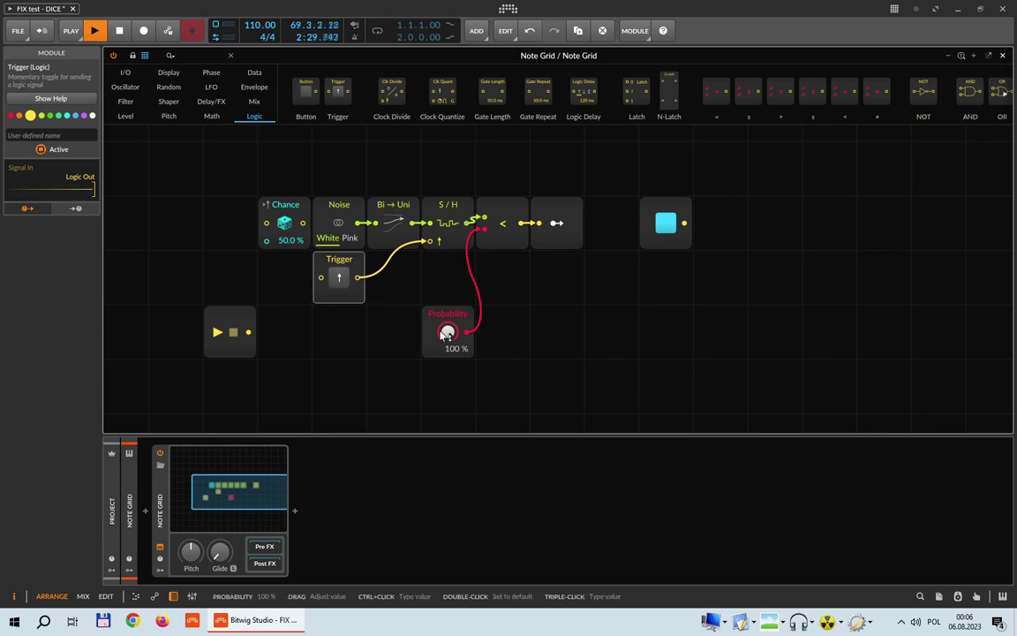
{"action": "left_click_drag", "start_coordinate": [448, 332], "coordinate": [448, 380]}
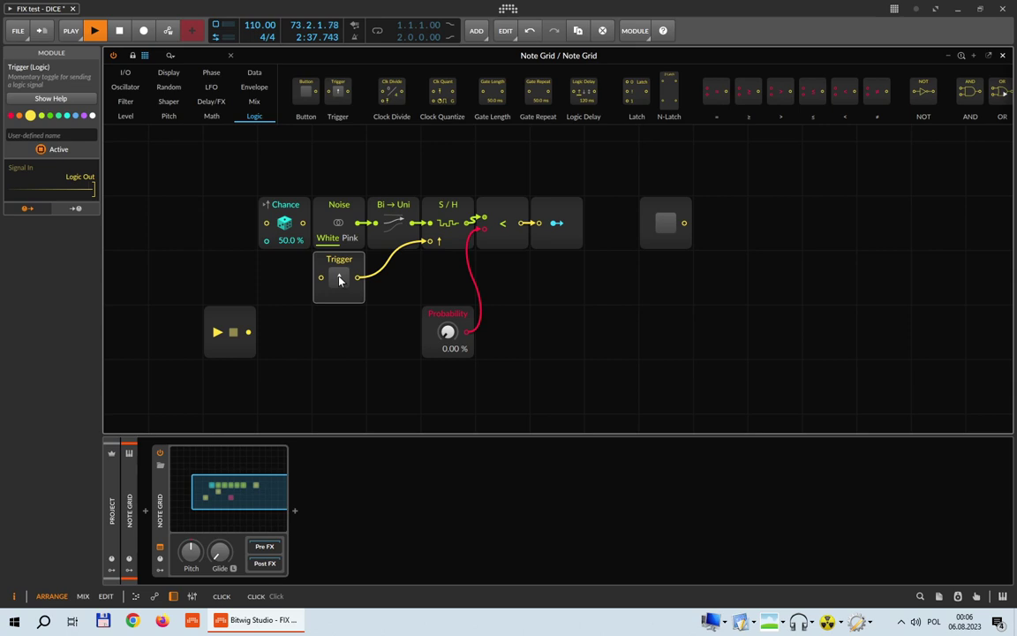
Step: Remove the Chance module from the patch
{"action": "left_click", "coordinate": [450, 205]}
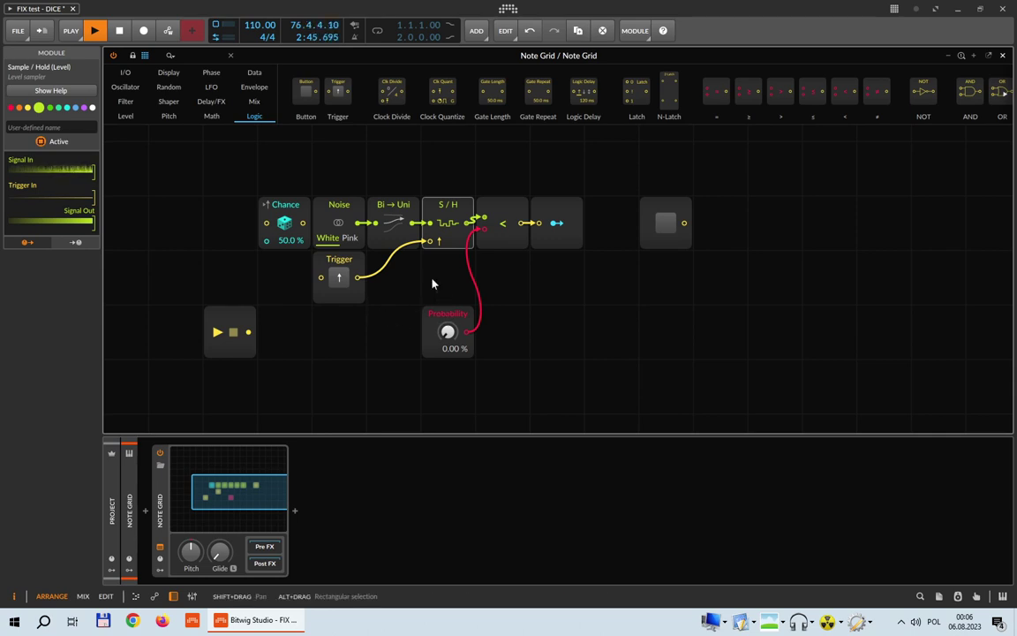
{"action": "left_click_drag", "start_coordinate": [278, 205], "coordinate": [224, 205]}
{"action": "right_click", "coordinate": [240, 215]}
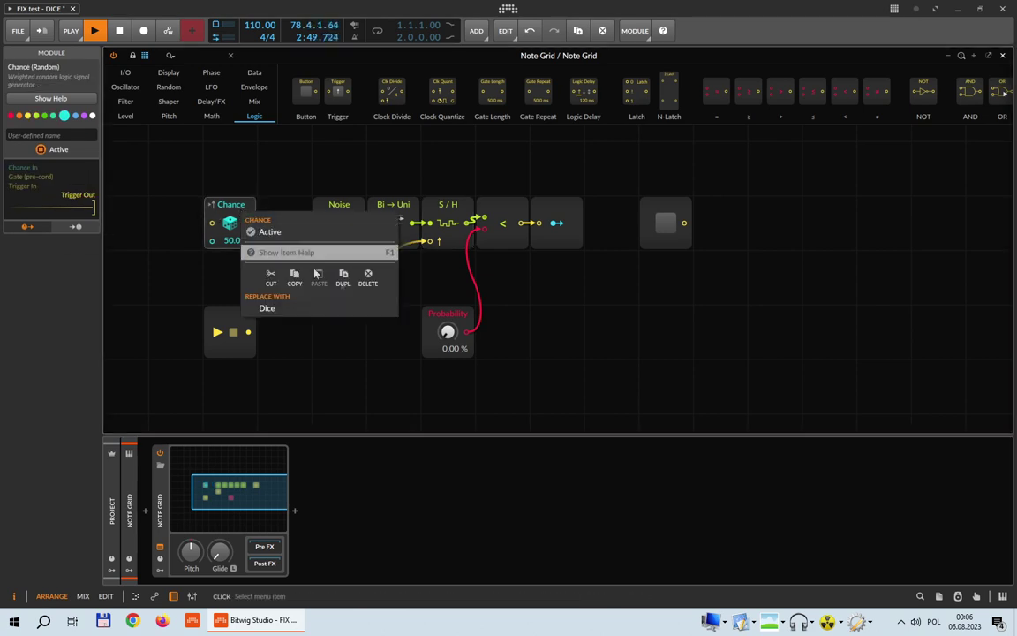
{"action": "left_click", "coordinate": [368, 276]}
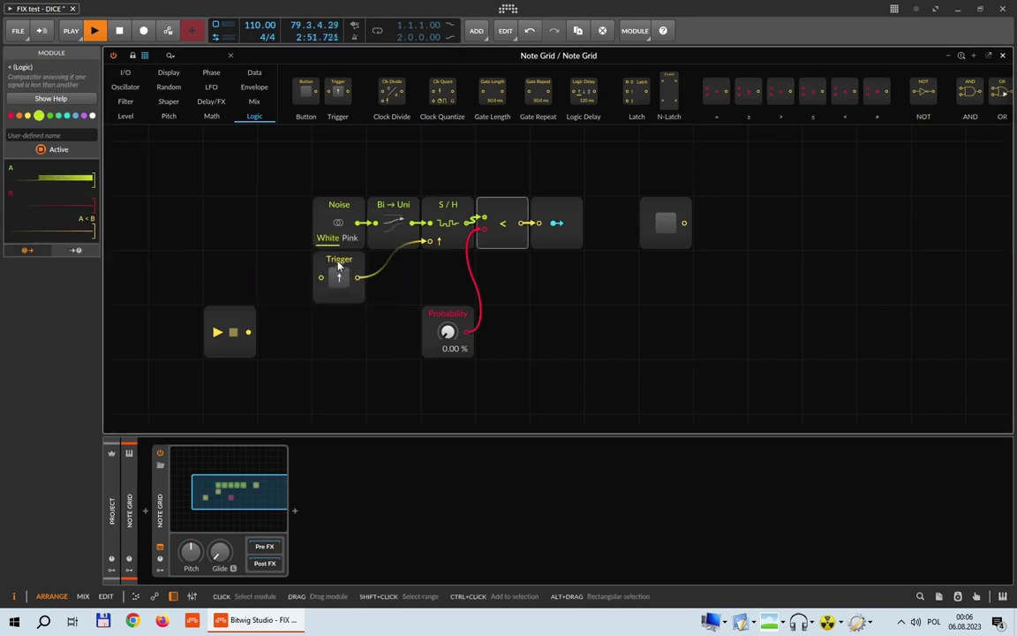
Step: Clock the S/H from Transport Playing, drop the Trigger, and place Probability beside the transport
{"action": "left_click", "coordinate": [344, 267]}
{"action": "left_click_drag", "start_coordinate": [250, 332], "coordinate": [320, 278]}
{"action": "right_click", "coordinate": [336, 264]}
{"action": "key", "text": "Escape"}
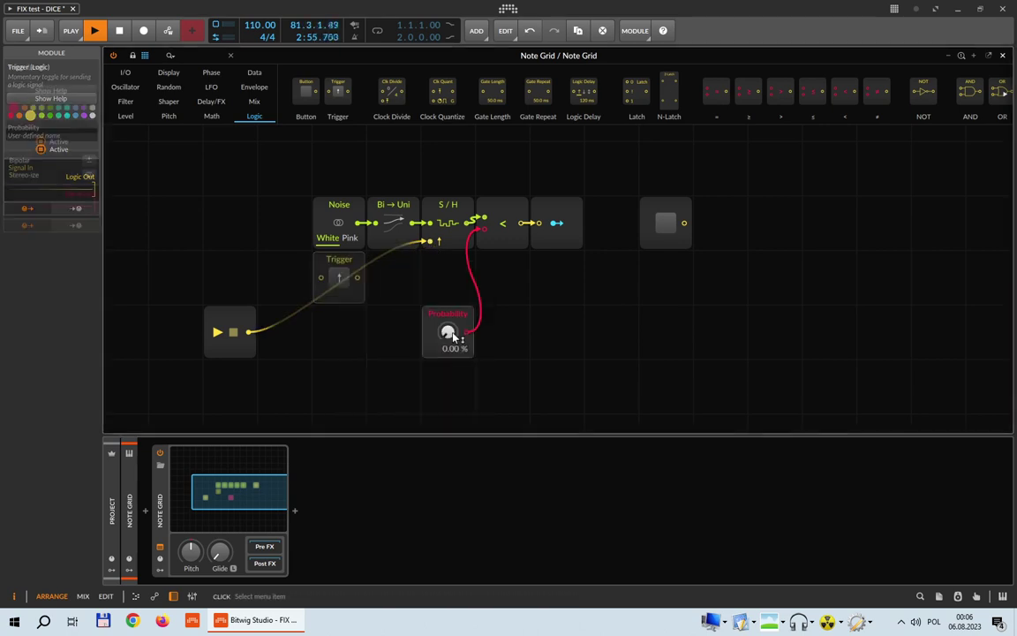
{"action": "left_click", "coordinate": [446, 334]}
{"action": "left_click_drag", "start_coordinate": [232, 332], "coordinate": [430, 241]}
{"action": "left_click_drag", "start_coordinate": [441, 318], "coordinate": [259, 179]}
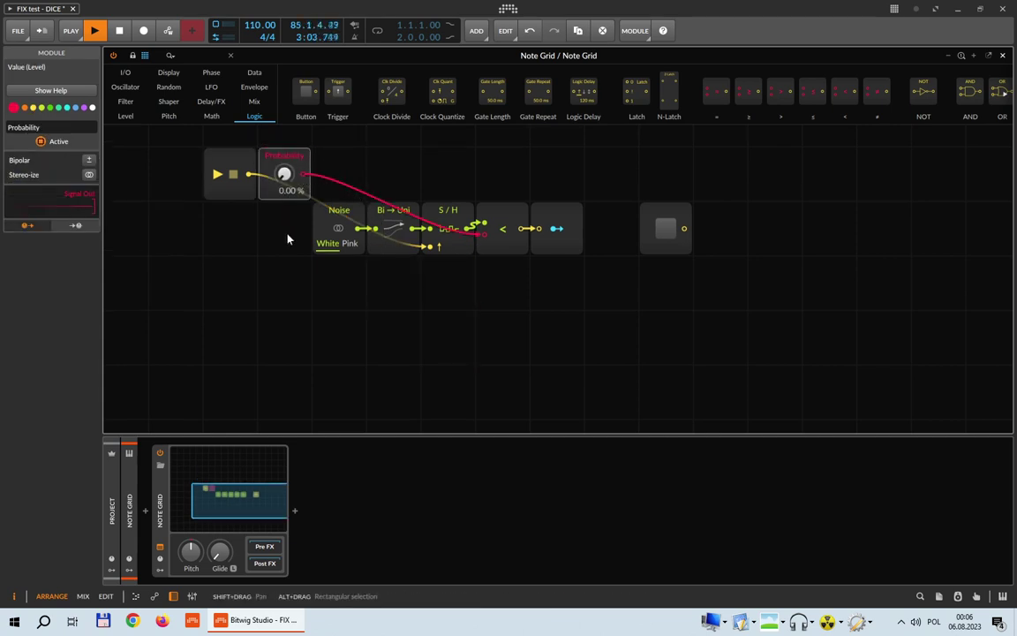
{"action": "left_click", "coordinate": [652, 241]}
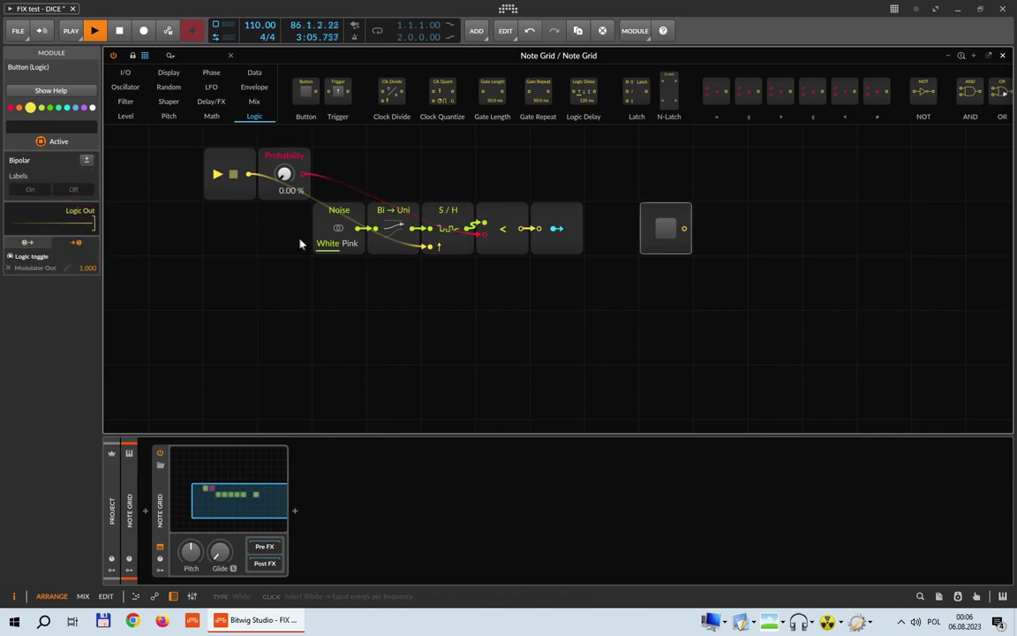
Step: Duplicate the six-module chain into four rows, then duplicate those four rows again
{"action": "left_click_drag", "start_coordinate": [660, 220], "coordinate": [615, 218]}
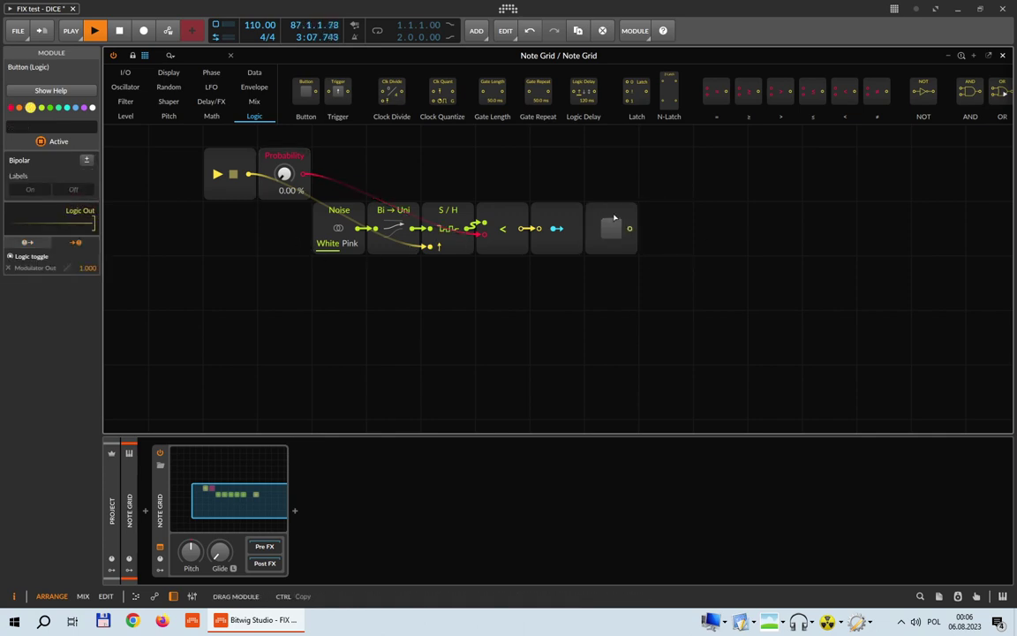
{"action": "left_click_drag", "start_coordinate": [292, 216], "coordinate": [665, 242]}
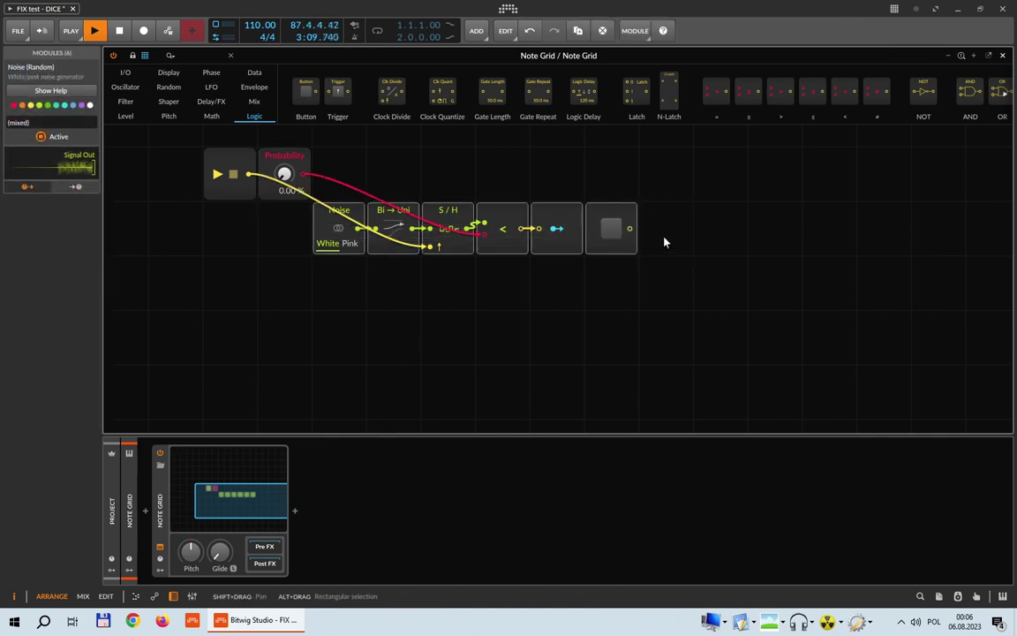
{"action": "key", "text": "ctrl+d"}
{"action": "key", "text": "ctrl+d"}
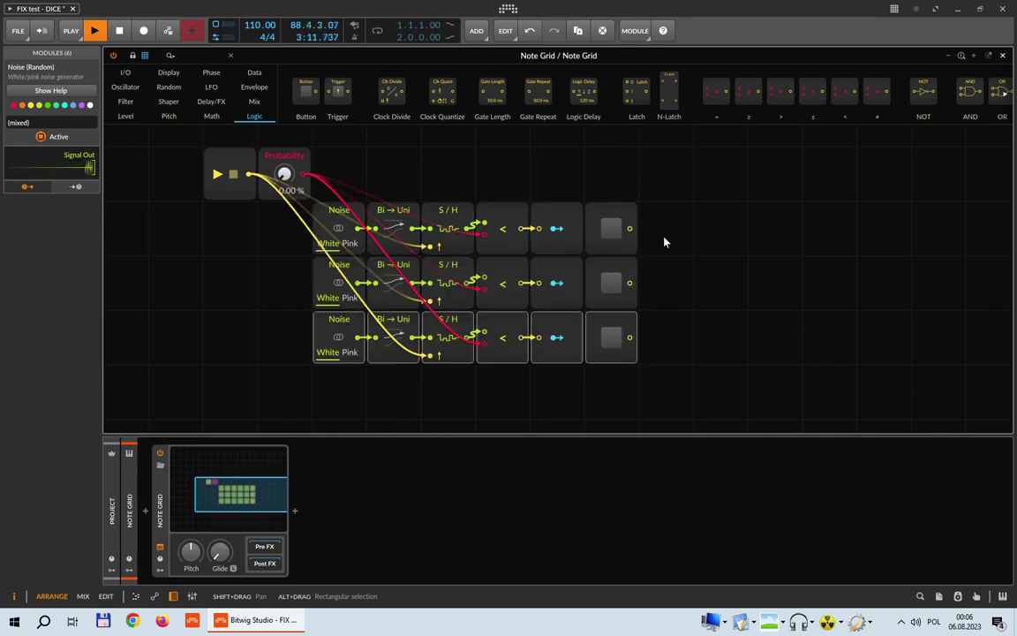
{"action": "key", "text": "ctrl+d"}
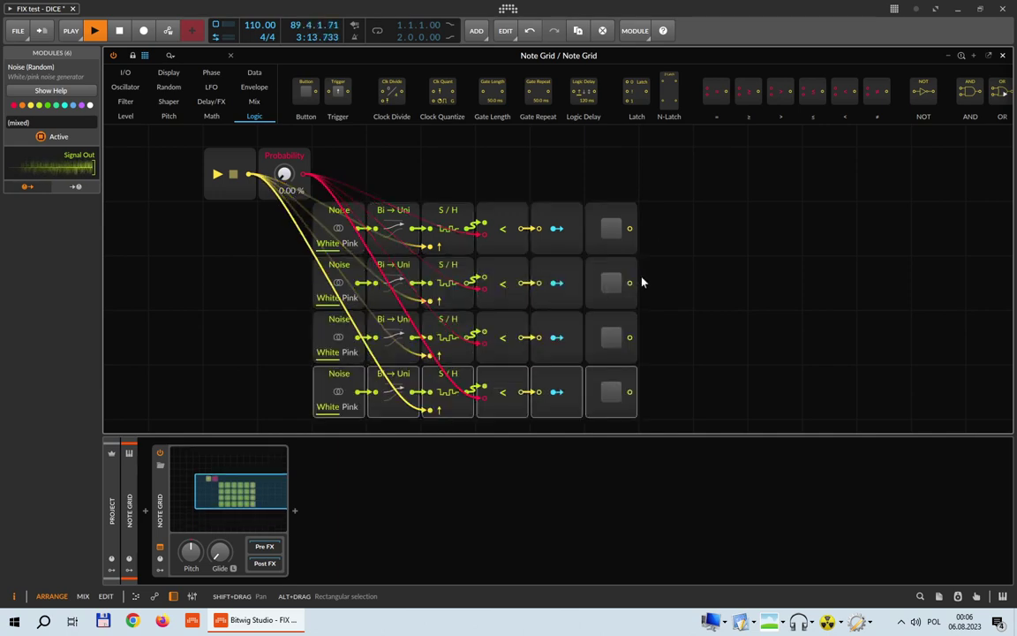
{"action": "left_click_drag", "start_coordinate": [689, 416], "coordinate": [317, 205]}
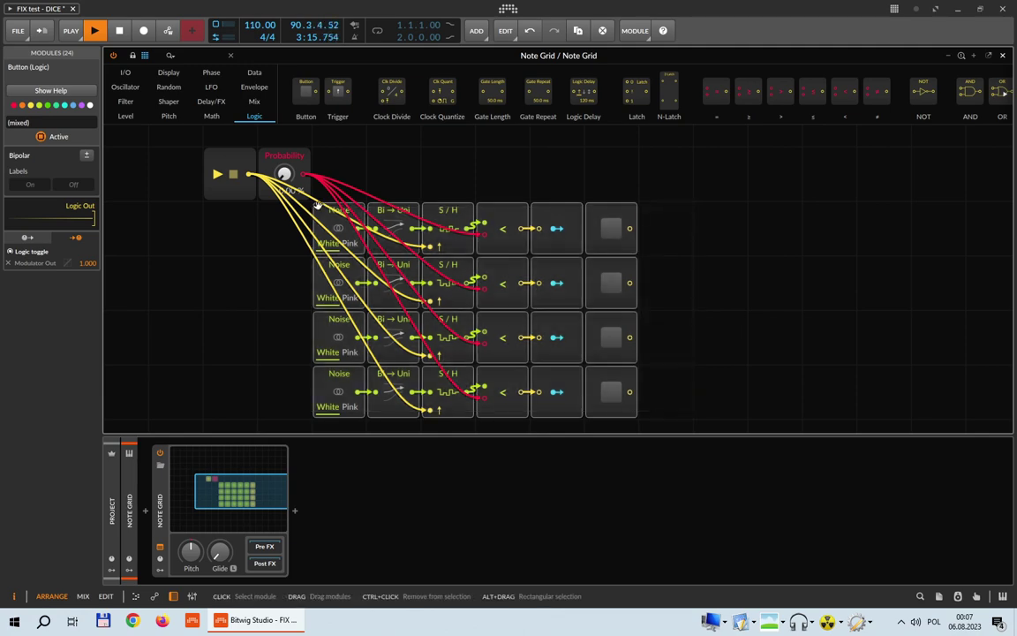
{"action": "key", "text": "ctrl+d"}
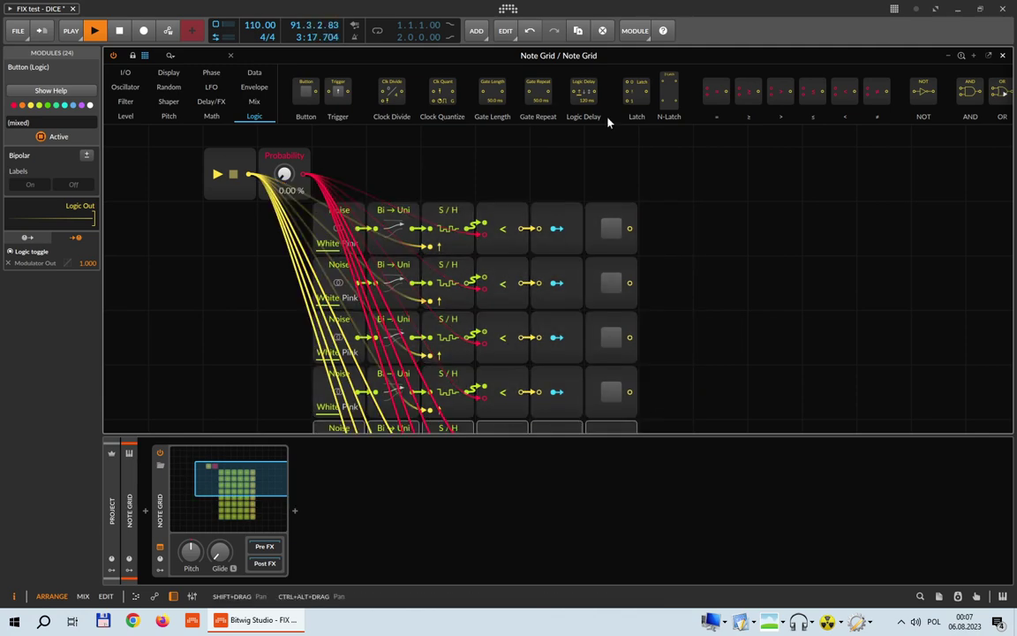
Step: Move the new rows beside the original four and group all Button modules at the right
{"action": "scroll", "coordinate": [609, 110], "scroll_direction": "right", "scroll_amount": 1}
{"action": "scroll", "coordinate": [622, 173], "scroll_direction": "down", "scroll_amount": 1}
{"action": "left_click_drag", "start_coordinate": [397, 374], "coordinate": [799, 231]}
{"action": "scroll", "coordinate": [724, 318], "scroll_direction": "up", "scroll_amount": 3}
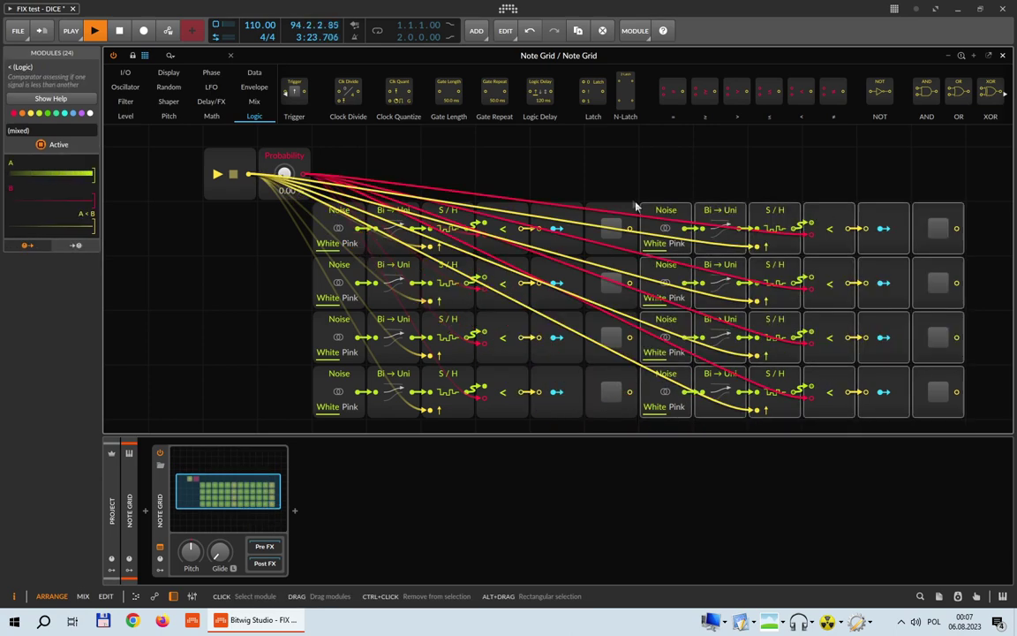
{"action": "left_click", "coordinate": [561, 175]}
{"action": "left_click_drag", "start_coordinate": [210, 466], "coordinate": [291, 461]}
{"action": "left_click_drag", "start_coordinate": [712, 189], "coordinate": [717, 432]}
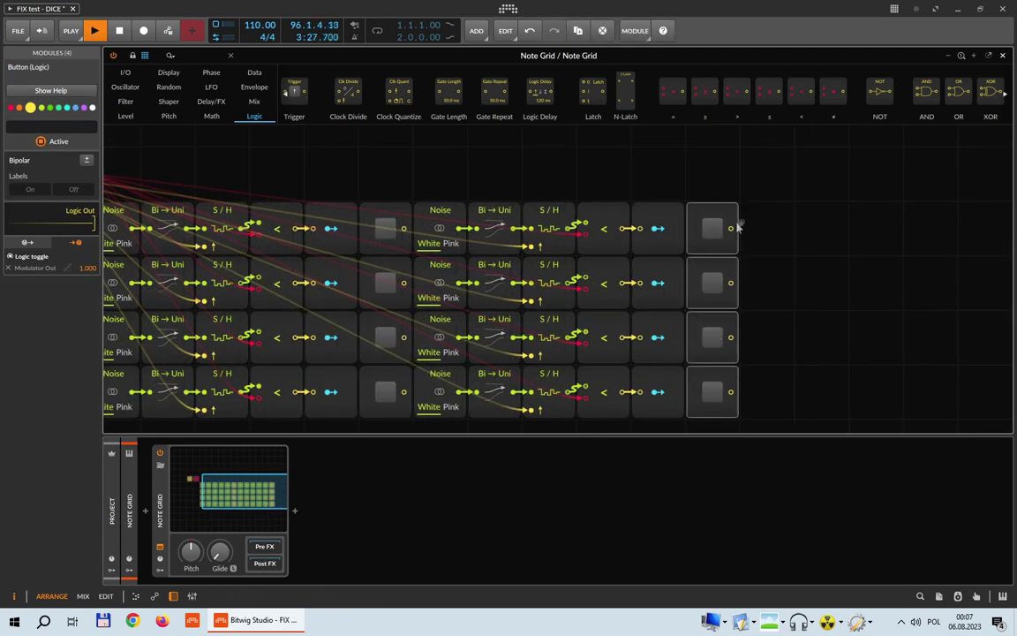
{"action": "left_click_drag", "start_coordinate": [735, 217], "coordinate": [800, 214]}
{"action": "left_click_drag", "start_coordinate": [323, 134], "coordinate": [372, 411]}
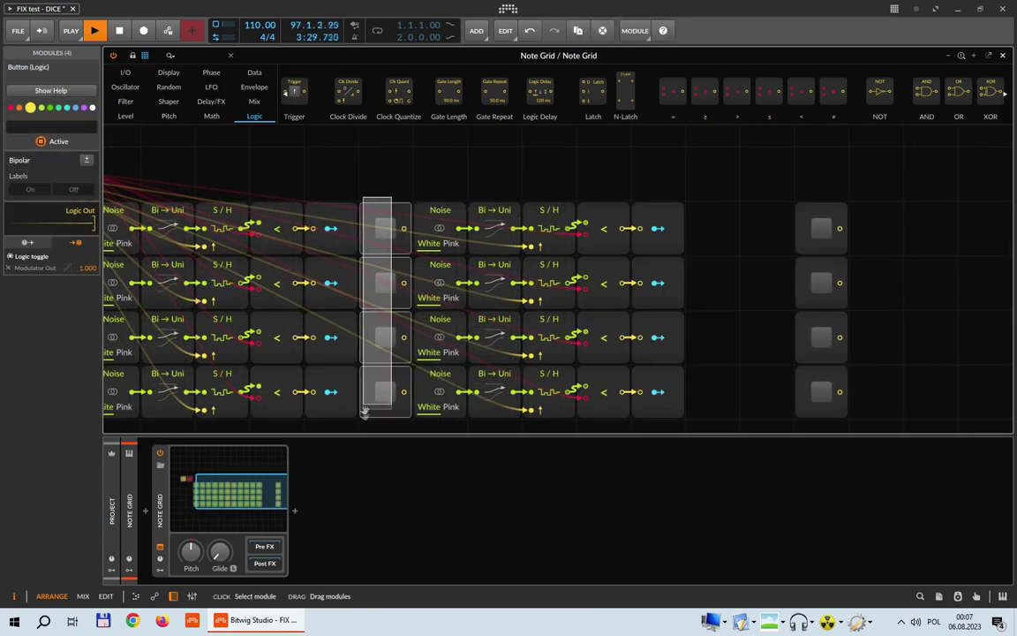
{"action": "left_click_drag", "start_coordinate": [385, 214], "coordinate": [767, 216]}
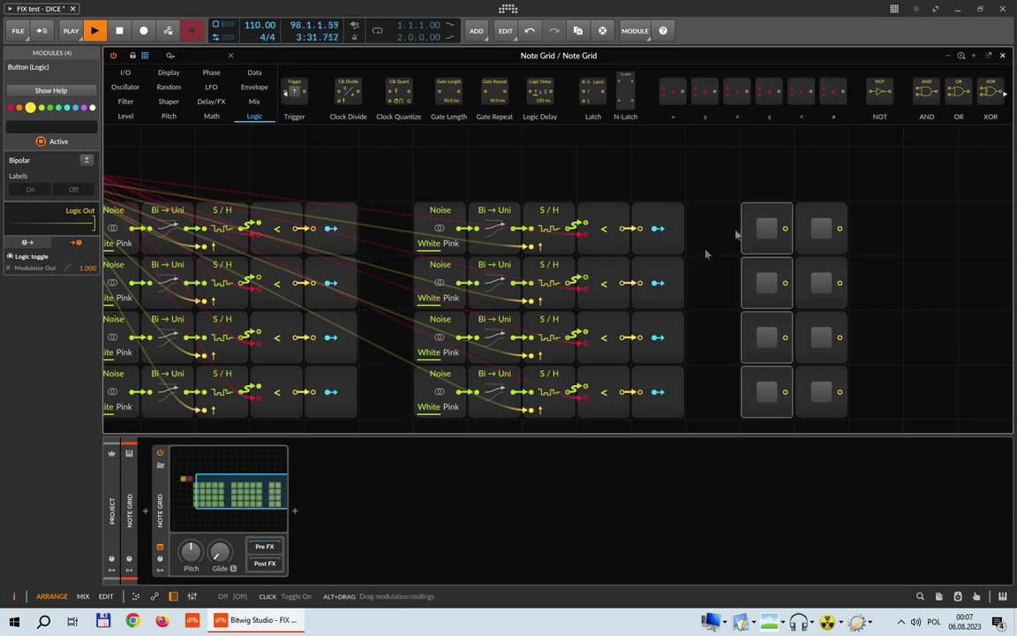
{"action": "mouse_move", "coordinate": [265, 489]}
{"action": "left_mouse_down"}
{"action": "mouse_move", "coordinate": [232, 488]}
{"action": "mouse_move", "coordinate": [282, 484]}
{"action": "left_mouse_up"}
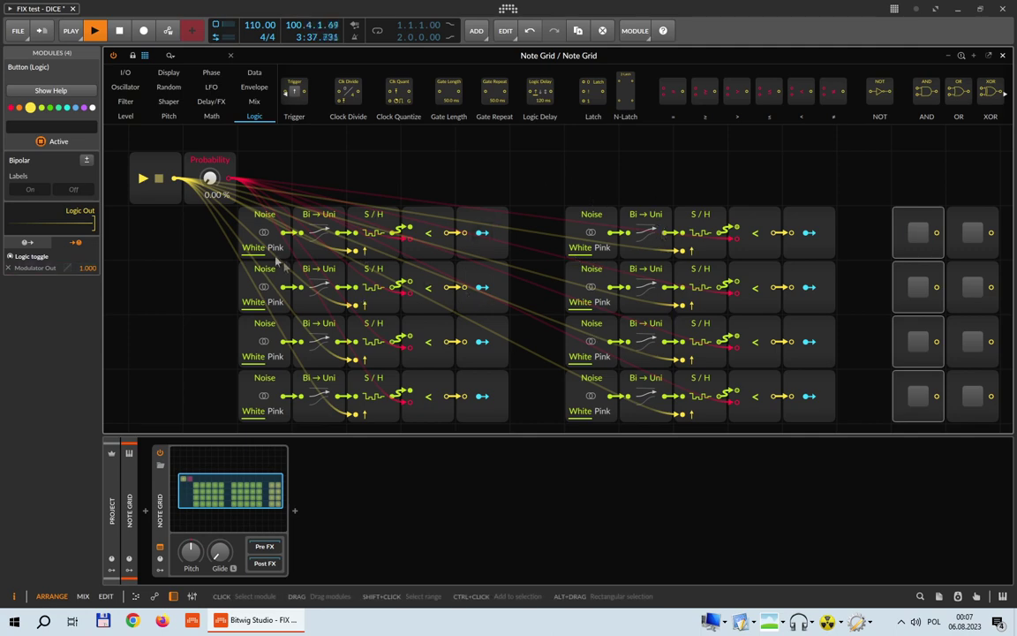
Step: Select the top two rows of modules and recentre the patch in the view
{"action": "left_click_drag", "start_coordinate": [218, 228], "coordinate": [492, 240]}
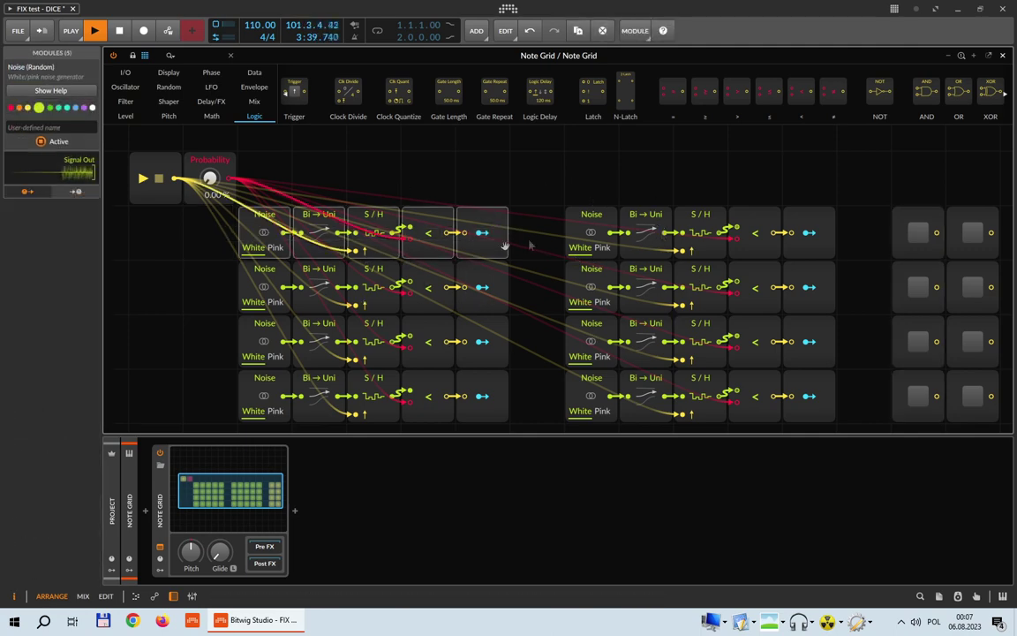
{"action": "left_click_drag", "start_coordinate": [222, 289], "coordinate": [535, 293]}
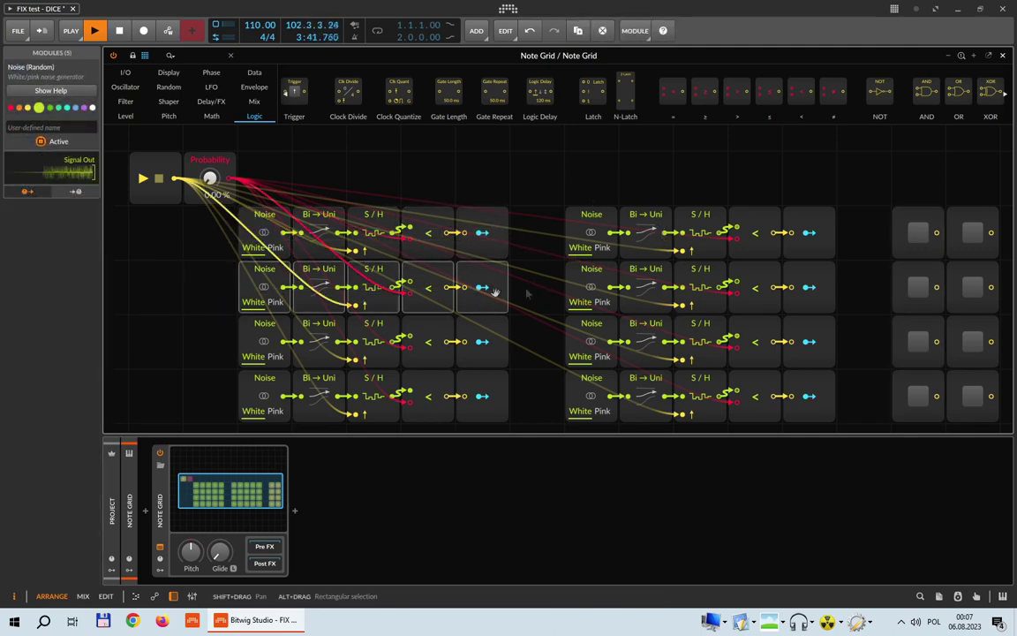
{"action": "left_click_drag", "start_coordinate": [250, 496], "coordinate": [256, 499]}
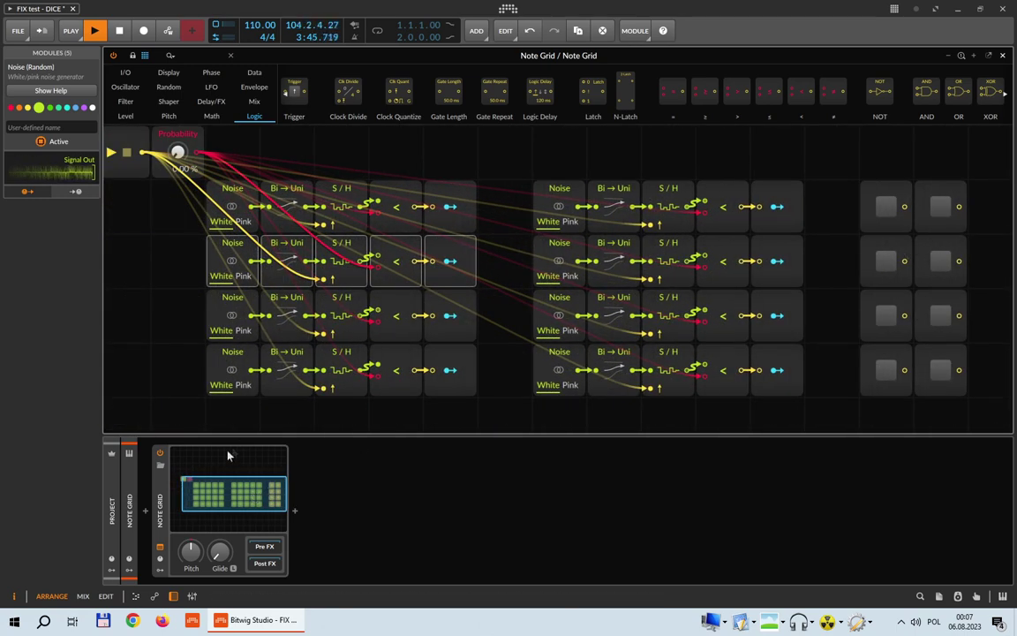
{"action": "left_click_drag", "start_coordinate": [121, 280], "coordinate": [193, 326]}
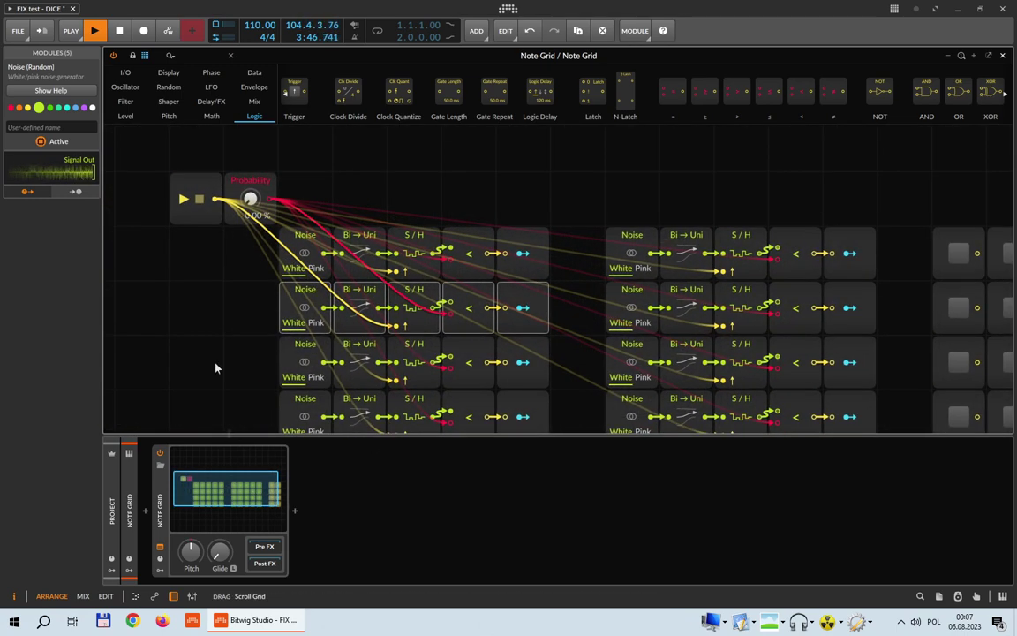
Step: Save the project as 'FIX test - CHANCE', replacing DICE in the file name
{"action": "left_click", "coordinate": [18, 31]}
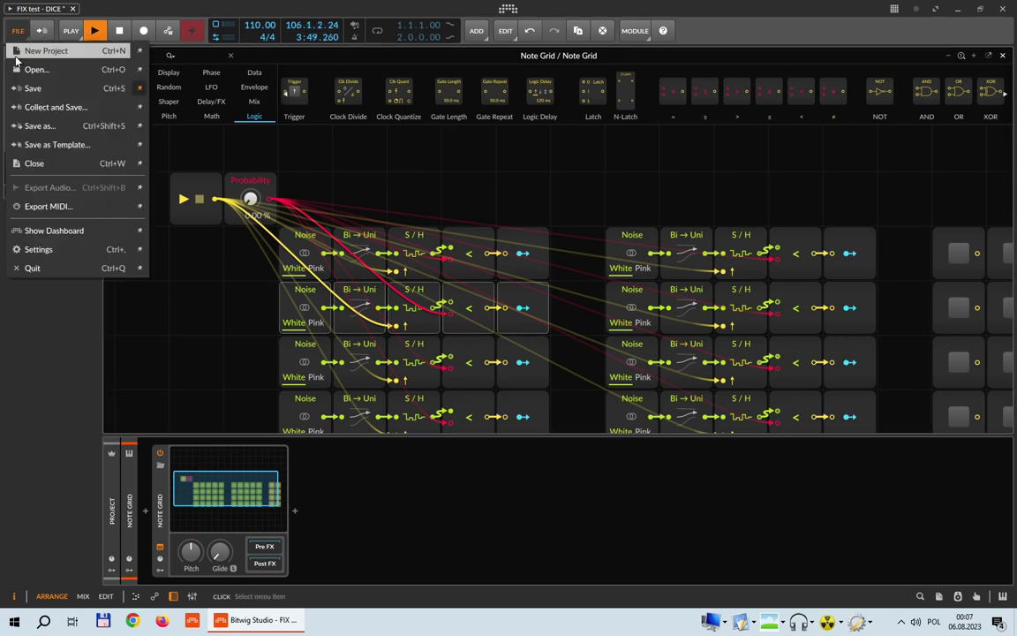
{"action": "left_click", "coordinate": [50, 125]}
{"action": "key", "text": "End"}
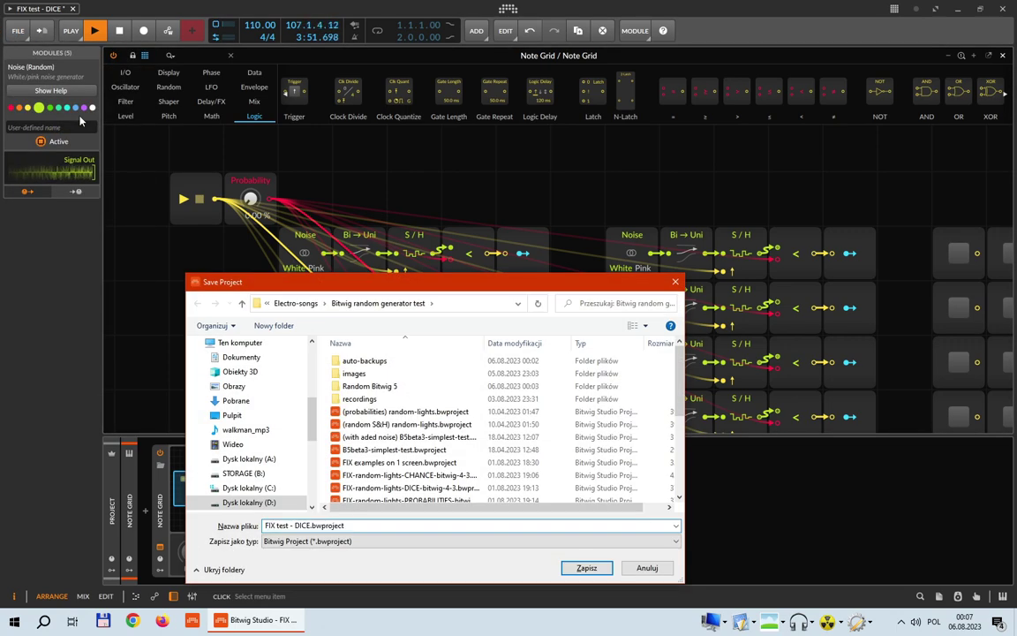
{"action": "key", "text": "Left"}
{"action": "key", "text": "Left"}
{"action": "key", "text": "Left"}
{"action": "key", "text": "Left"}
{"action": "key", "text": "Left"}
{"action": "key", "text": "Left"}
{"action": "key", "text": "Left"}
{"action": "key", "text": "Left"}
{"action": "key", "text": "Left"}
{"action": "key", "text": "Left"}
{"action": "key", "text": "ctrl+shift+Left"}
{"action": "type", "text": "CHANCE"}
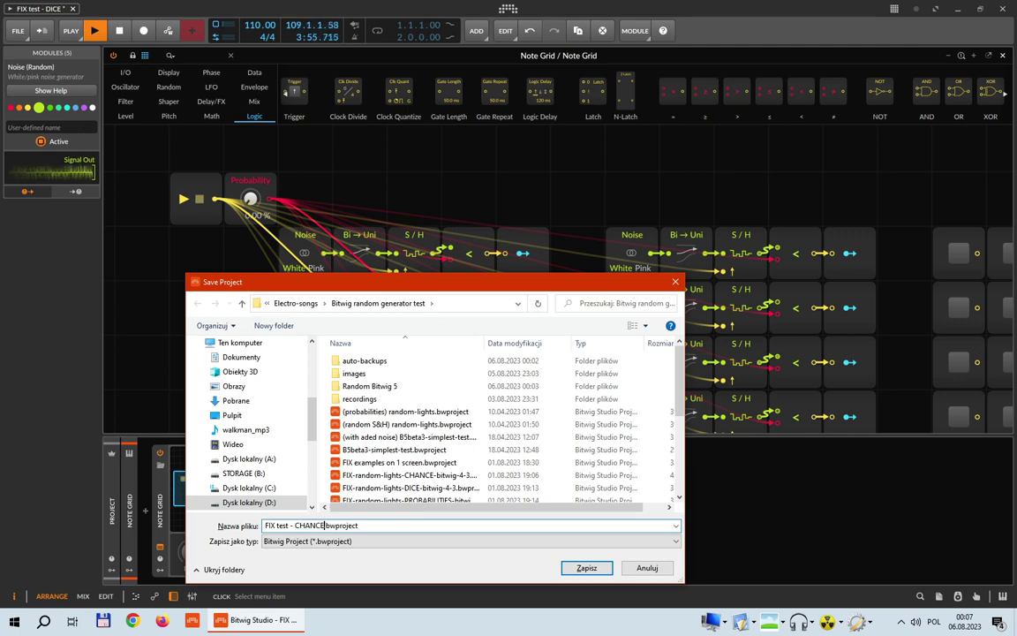
{"action": "key", "text": "Return"}
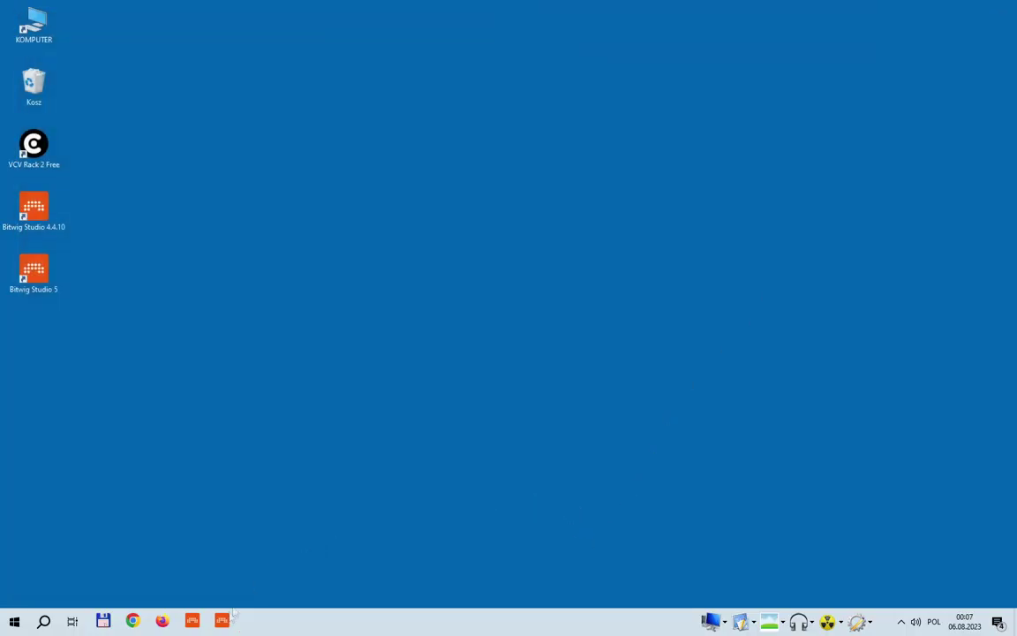
Step: Relaunch Bitwig, reopen FIX test - CHANCE from Recent Projects and open its eight-chain Note Grid
{"action": "left_click", "coordinate": [223, 622]}
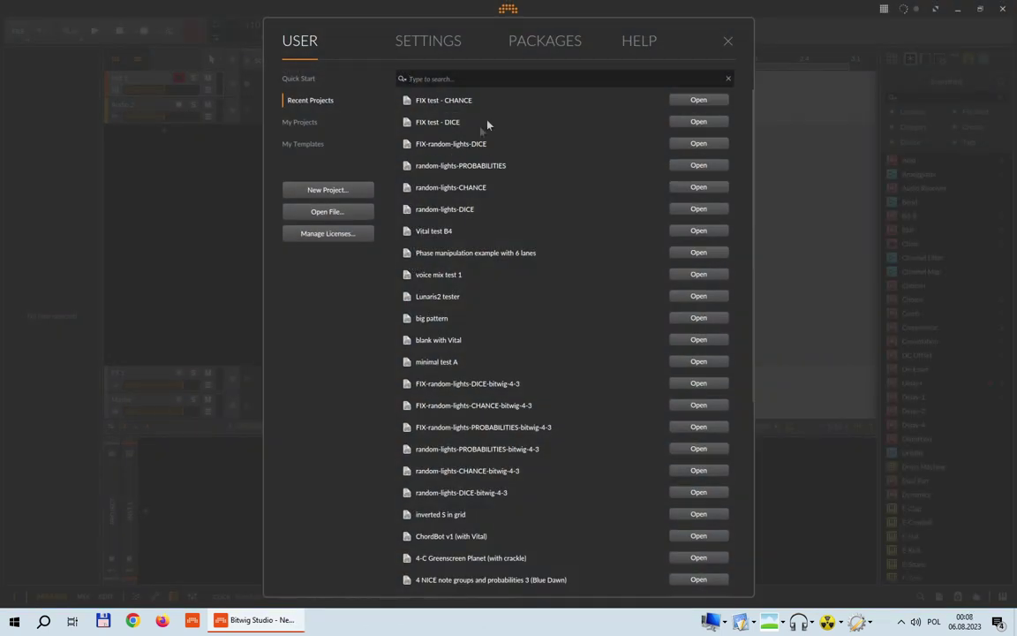
{"action": "left_click", "coordinate": [694, 100]}
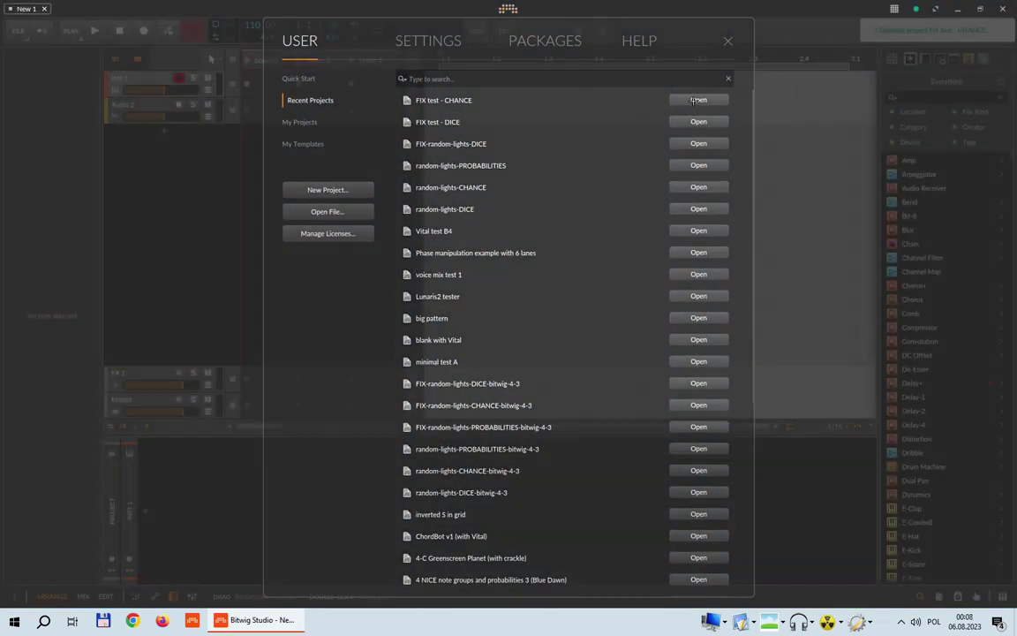
{"action": "double_click", "coordinate": [264, 508]}
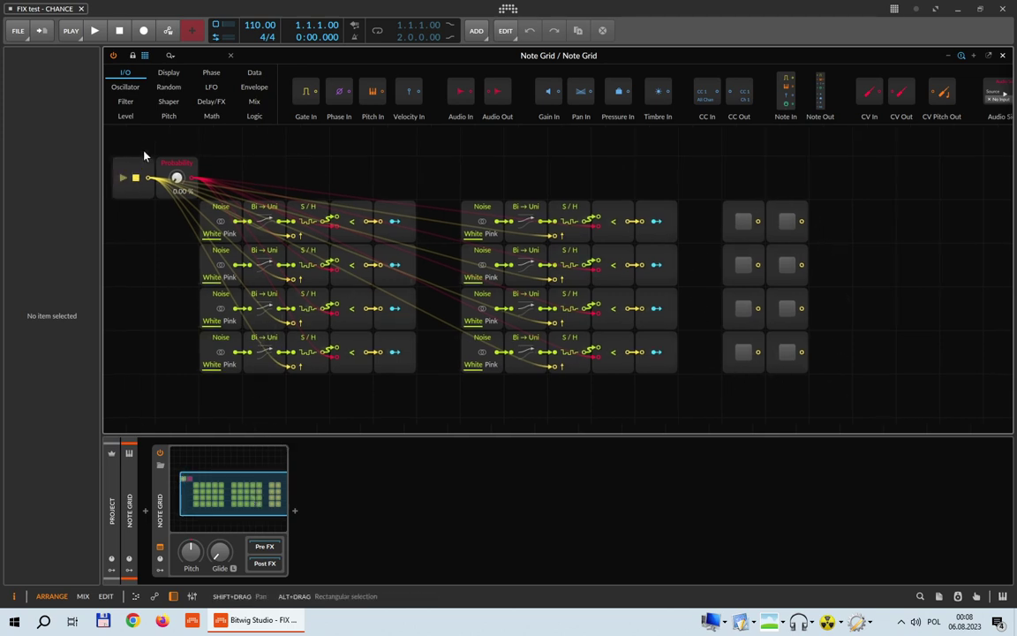
Step: Play and restart the patch, raise Probability to 85.0 %, and save the project with Ctrl+S
{"action": "left_click", "coordinate": [98, 32]}
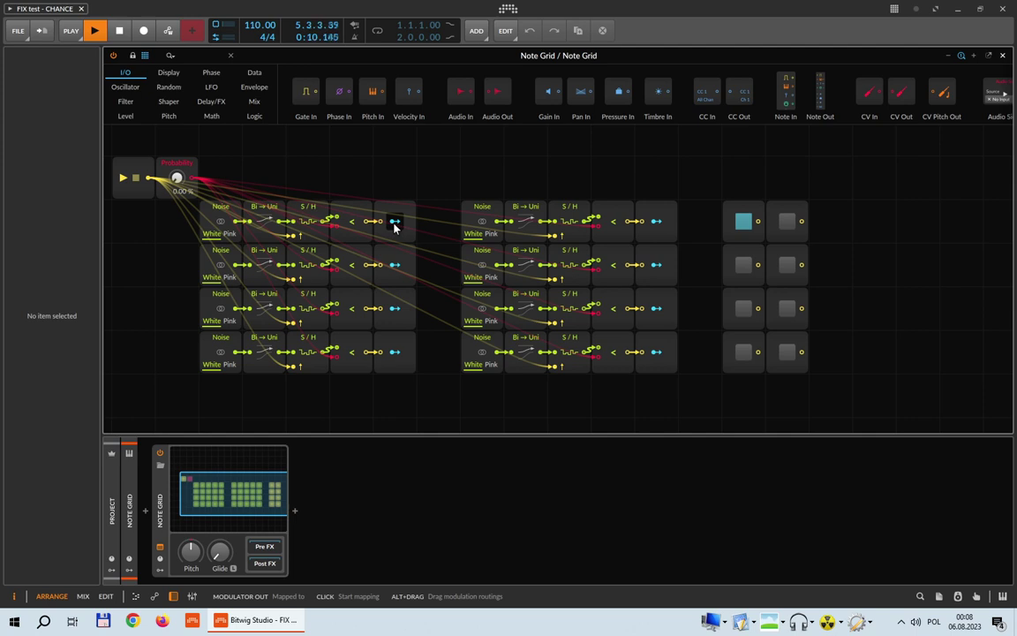
{"action": "left_click", "coordinate": [93, 34]}
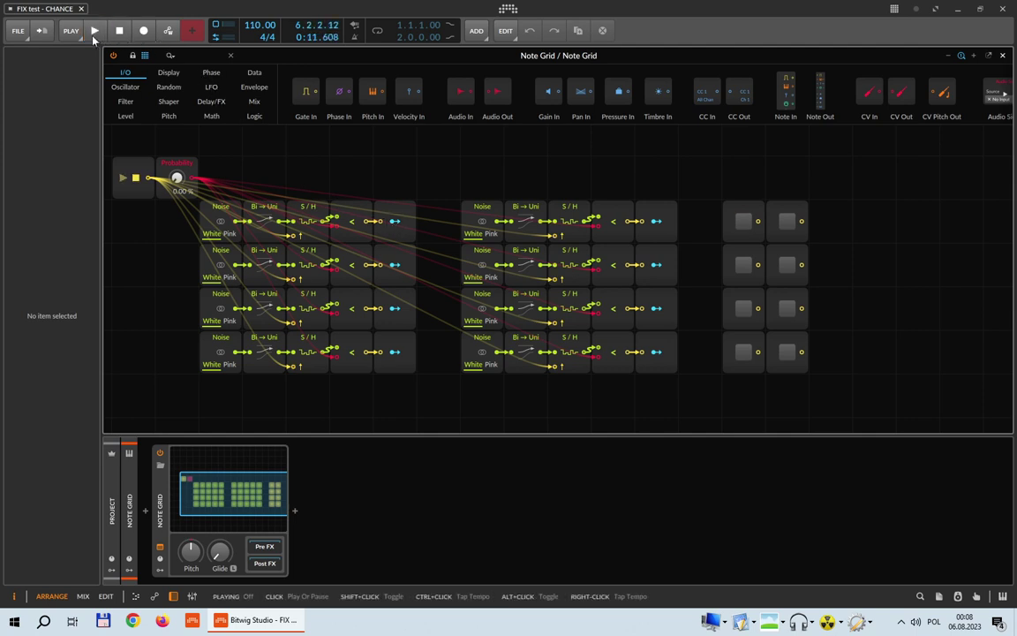
{"action": "left_click", "coordinate": [94, 34]}
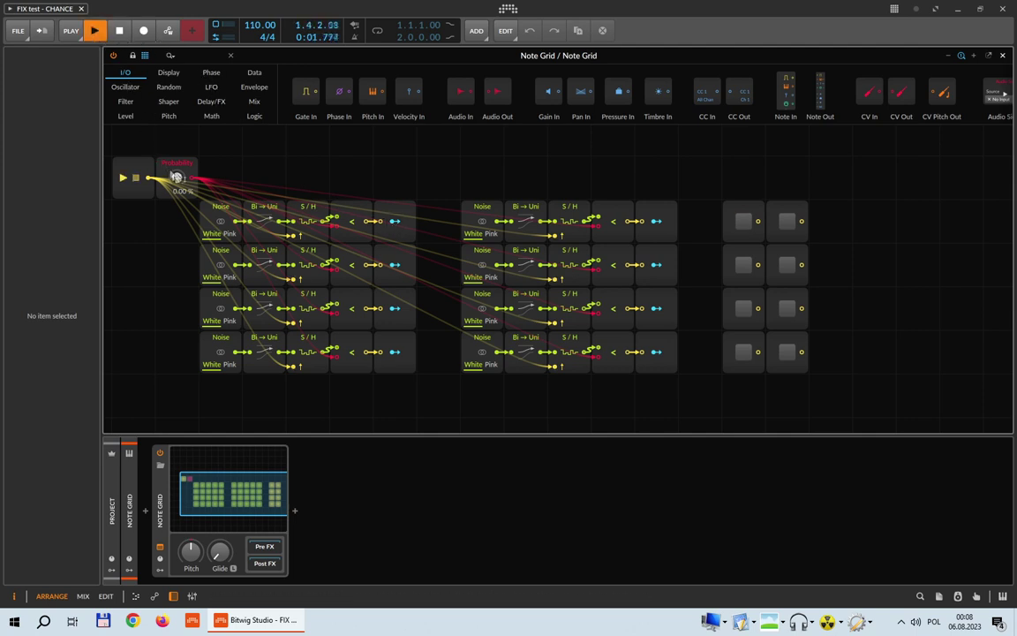
{"action": "mouse_move", "coordinate": [176, 177]}
{"action": "left_mouse_down"}
{"action": "mouse_move", "coordinate": [176, 150]}
{"action": "mouse_move", "coordinate": [177, 163]}
{"action": "left_mouse_up"}
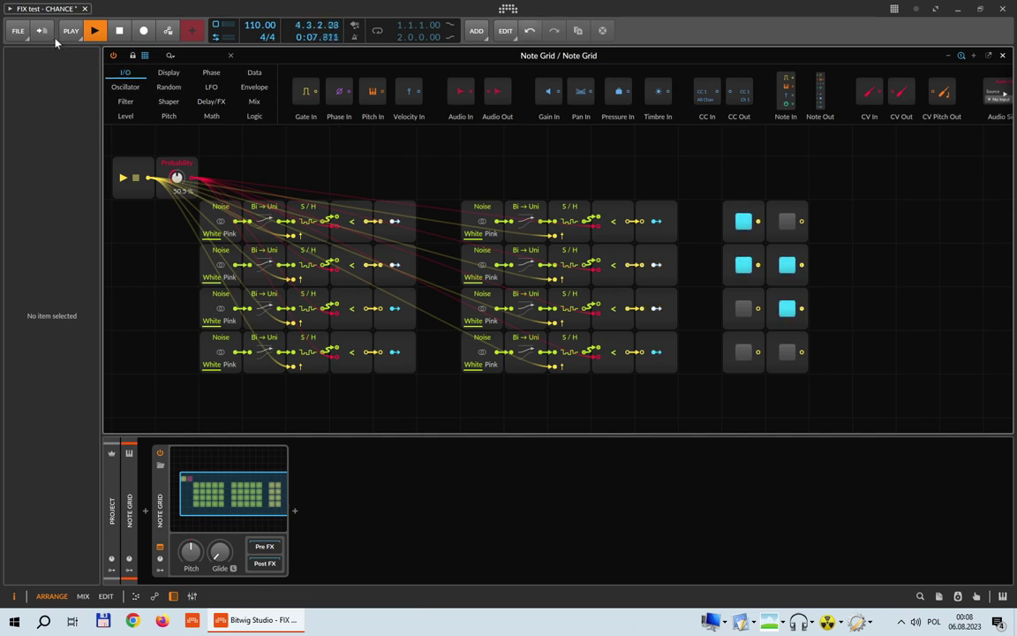
{"action": "key", "text": "ctrl+s"}
Step: Minimize Bitwig, relaunch it, reopen FIX test - CHANCE and show its Note Grid patch
{"action": "left_click", "coordinate": [958, 8]}
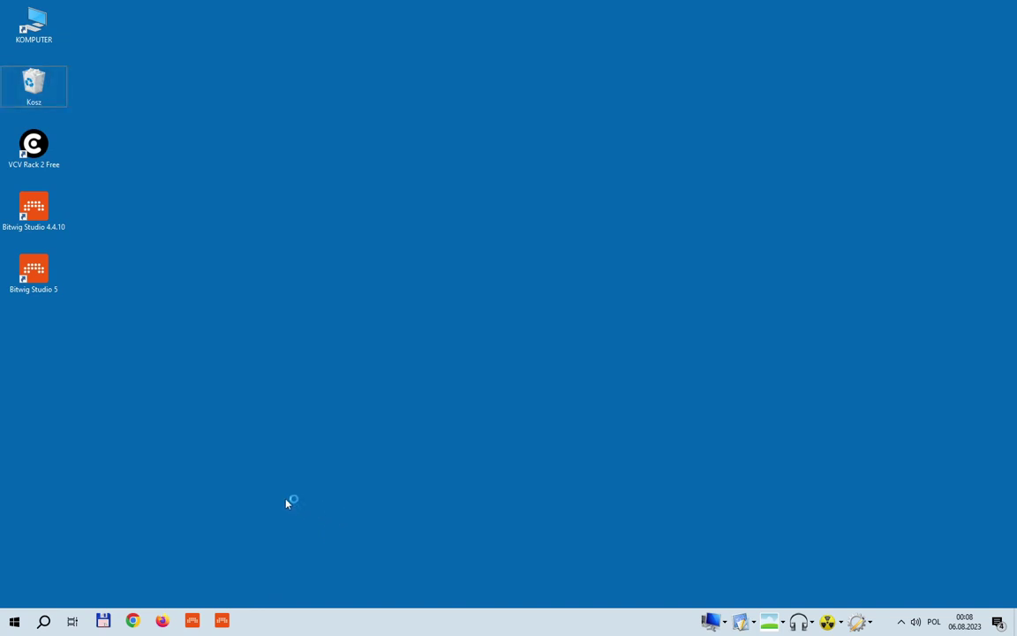
{"action": "left_click", "coordinate": [224, 622]}
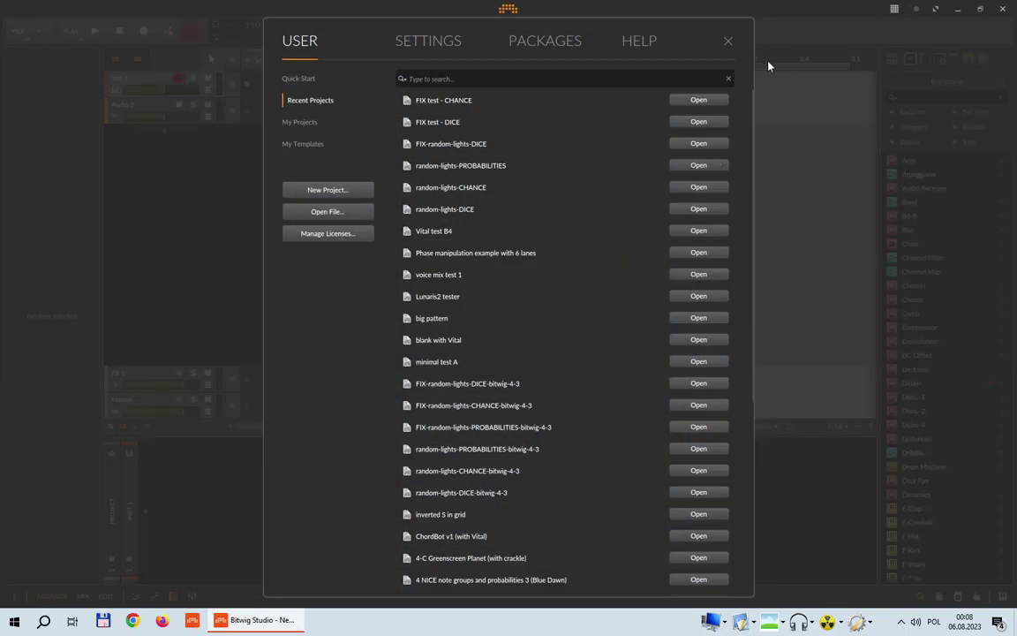
{"action": "left_click", "coordinate": [618, 100]}
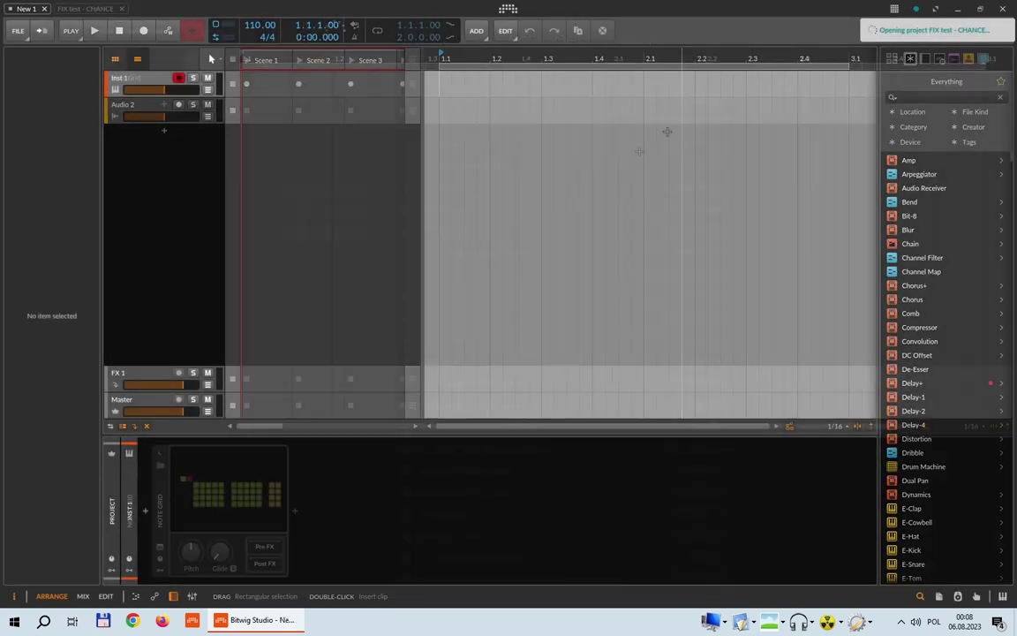
{"action": "left_click", "coordinate": [228, 508]}
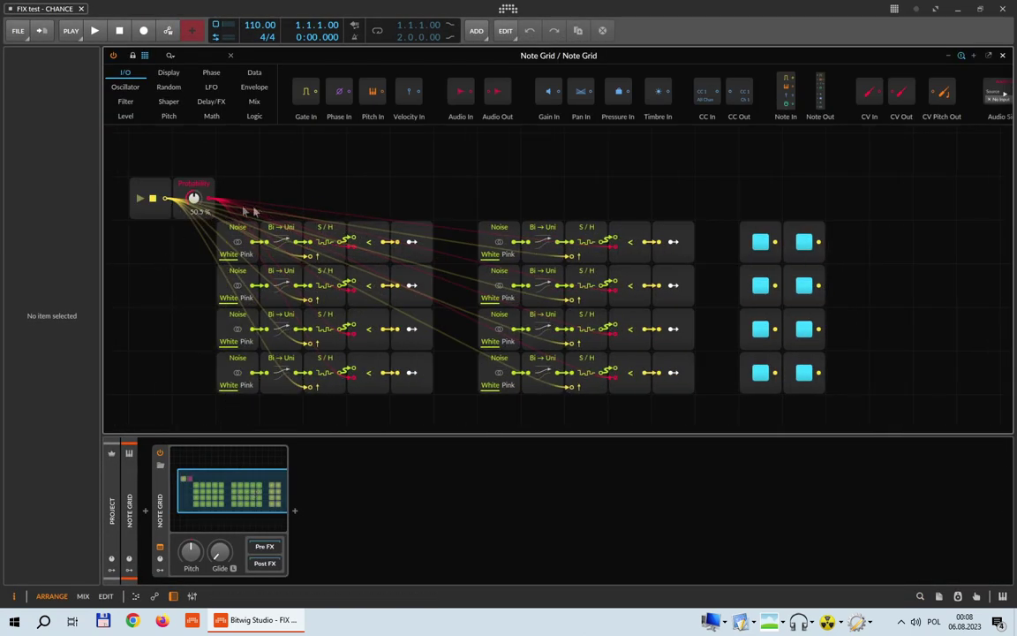
Step: Set Probability to 54.0 %, play the patch, and close the project window
{"action": "left_click_drag", "start_coordinate": [198, 201], "coordinate": [198, 201]}
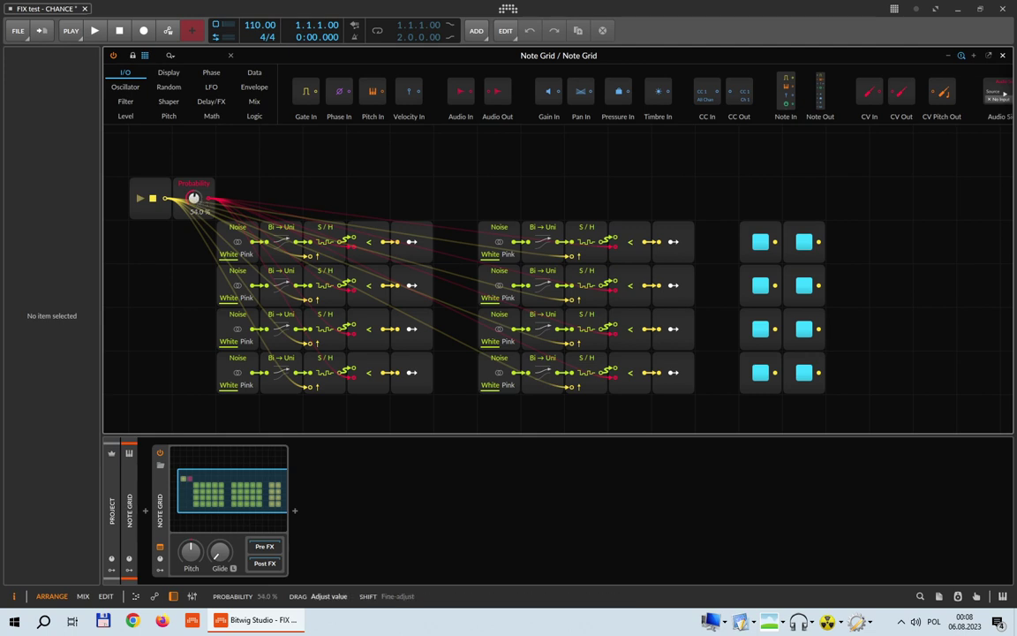
{"action": "left_click_drag", "start_coordinate": [194, 198], "coordinate": [194, 198]}
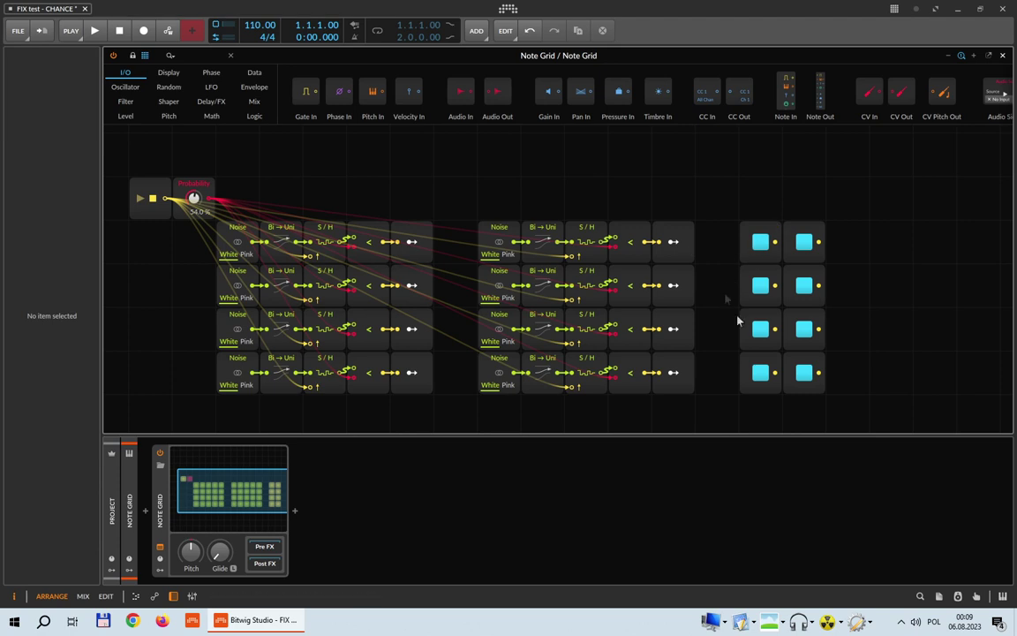
{"action": "left_click", "coordinate": [101, 33]}
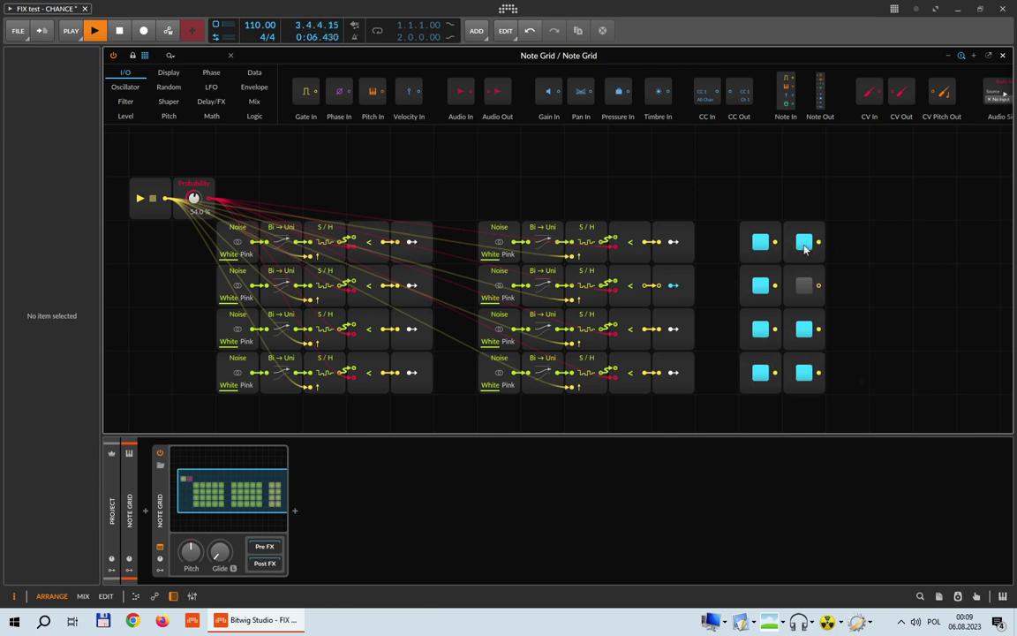
{"action": "left_click", "coordinate": [1003, 8]}
Step: Close without saving, then reopen FIX test - CHANCE and show its Note Grid at 50.5 % Probability
{"action": "left_click", "coordinate": [541, 347]}
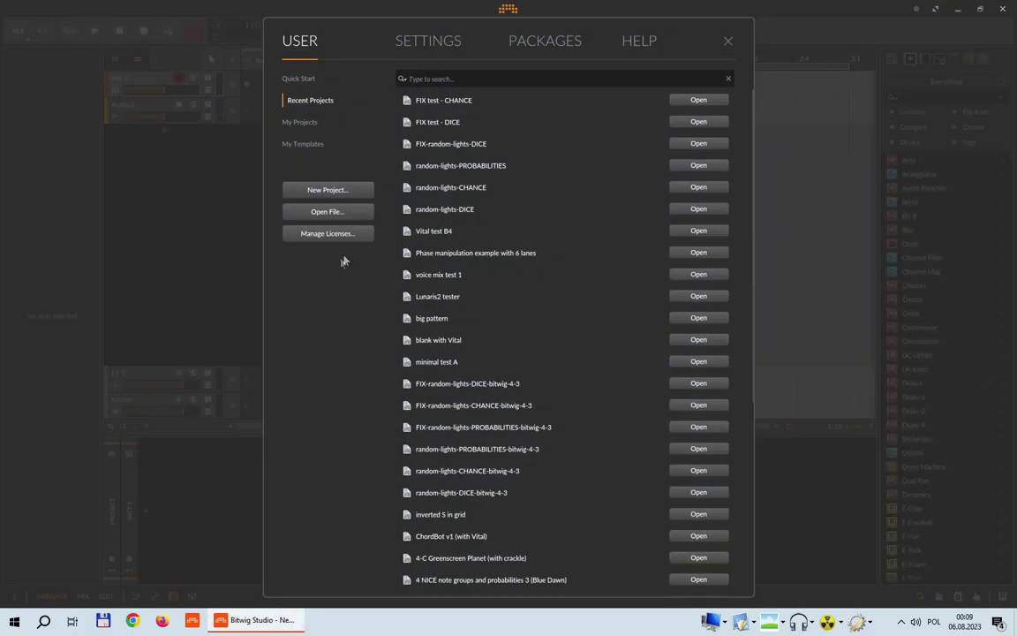
{"action": "left_click", "coordinate": [699, 100]}
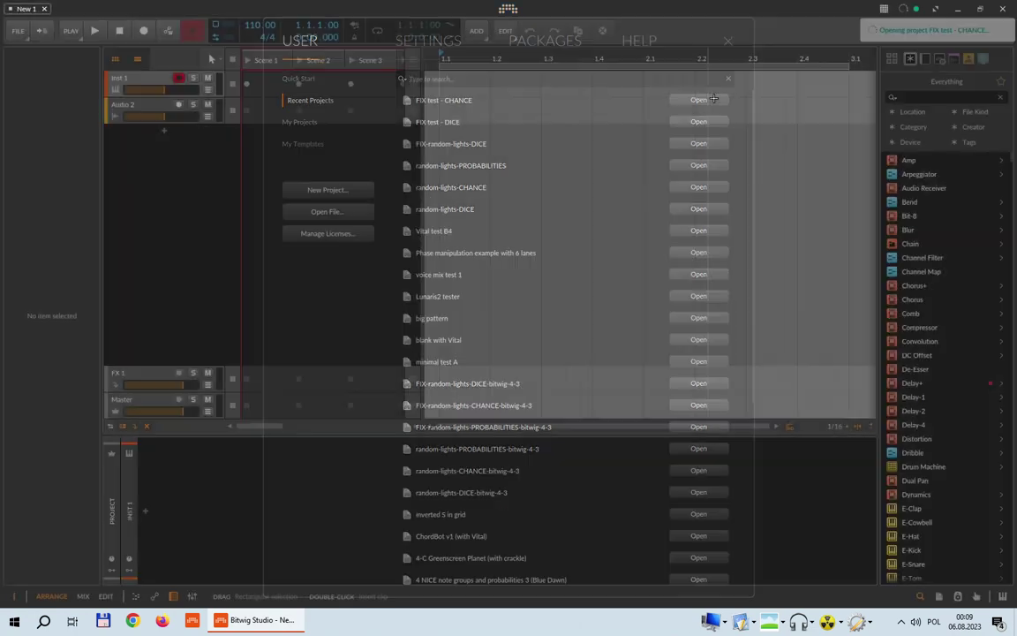
{"action": "left_click", "coordinate": [245, 505]}
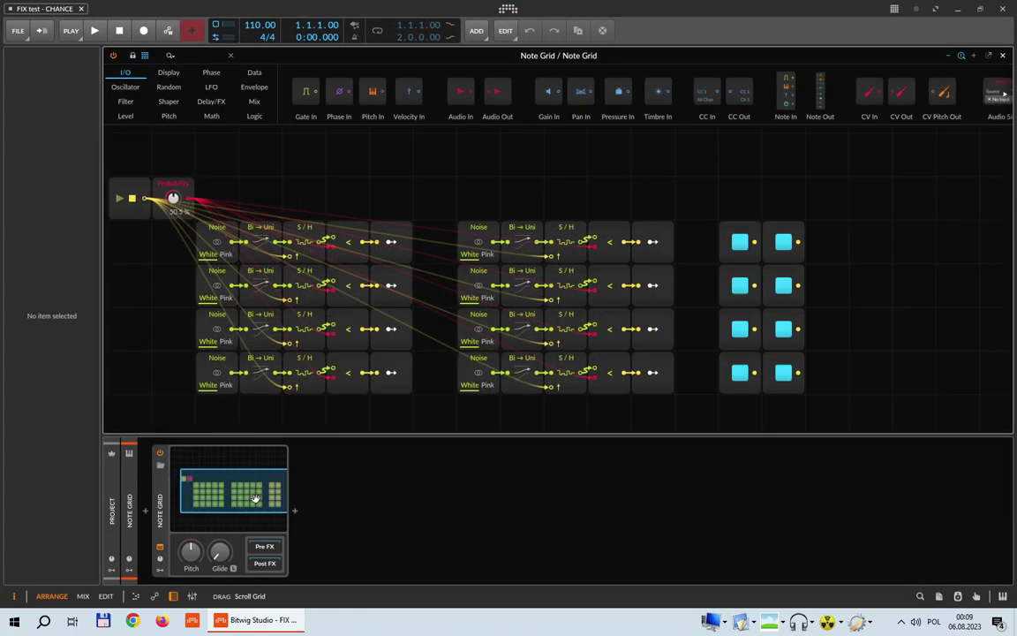
Step: Play the reopened patch, then stop and restart playback from the beginning
{"action": "left_click", "coordinate": [95, 32]}
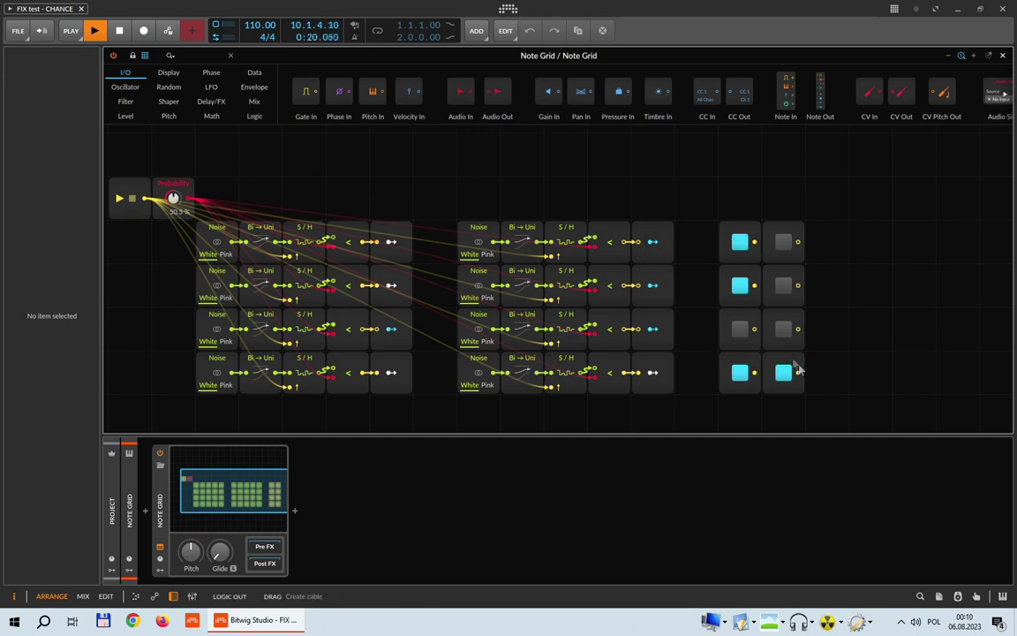
{"action": "left_click", "coordinate": [120, 31]}
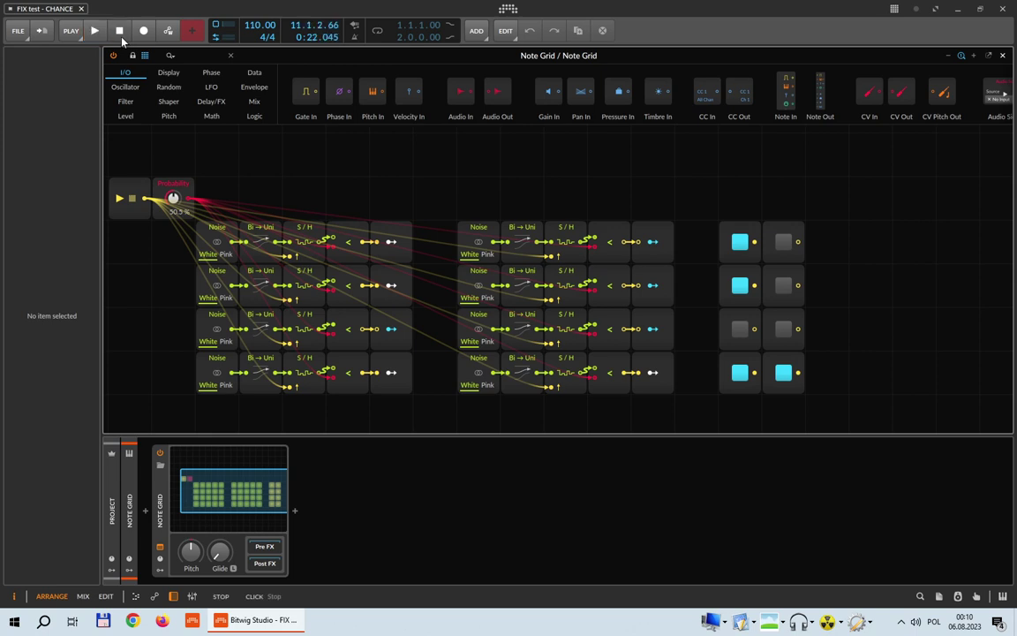
{"action": "left_click", "coordinate": [88, 34]}
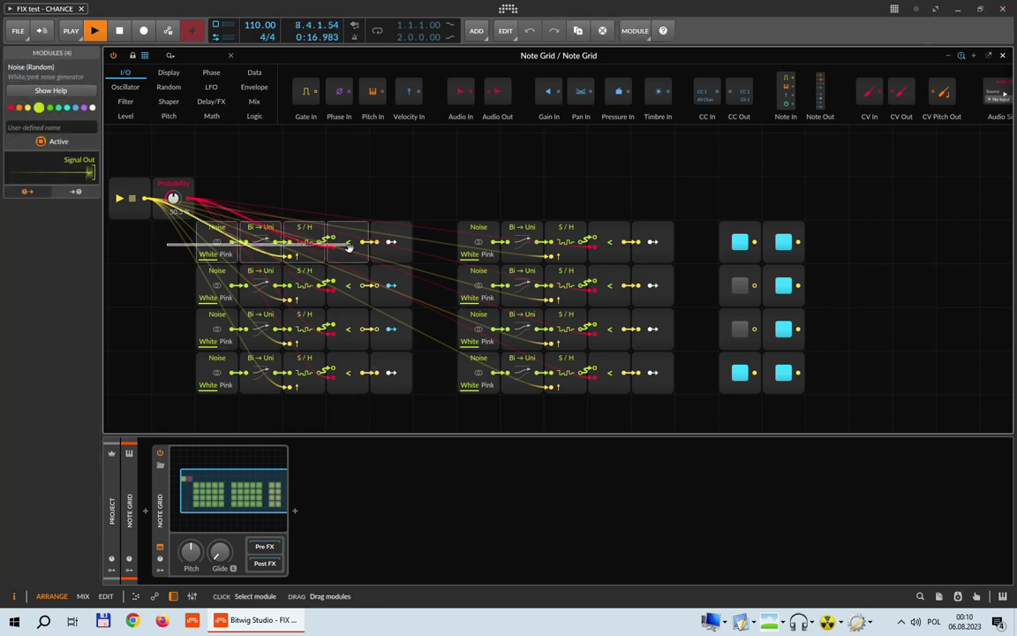
Step: Raise the first Noise→S/H→comparator row above the others and place Probability beneath it
{"action": "left_click_drag", "start_coordinate": [152, 219], "coordinate": [486, 174]}
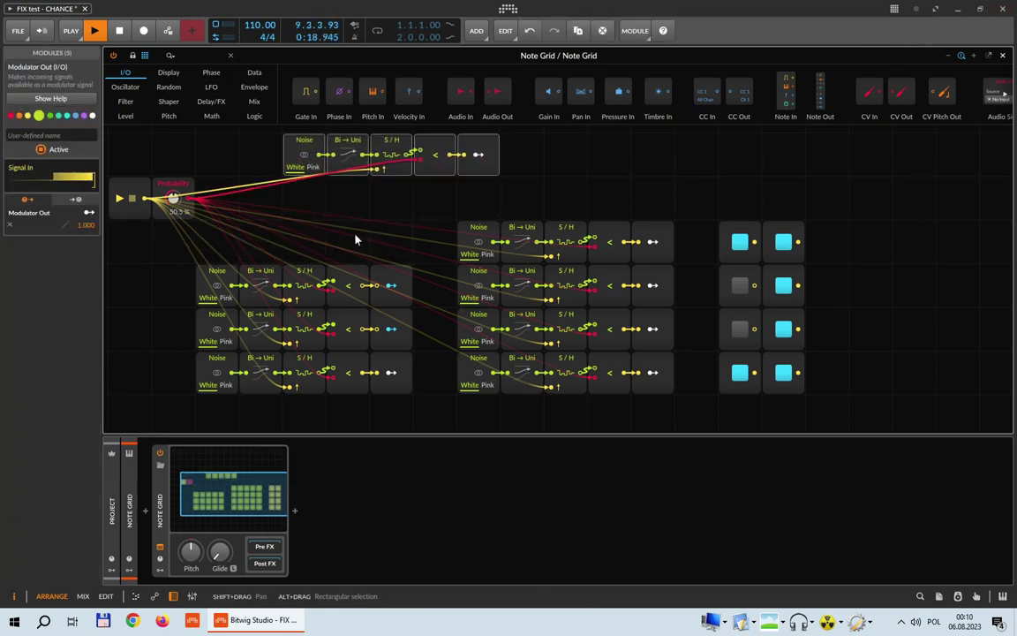
{"action": "left_click_drag", "start_coordinate": [181, 190], "coordinate": [401, 192]}
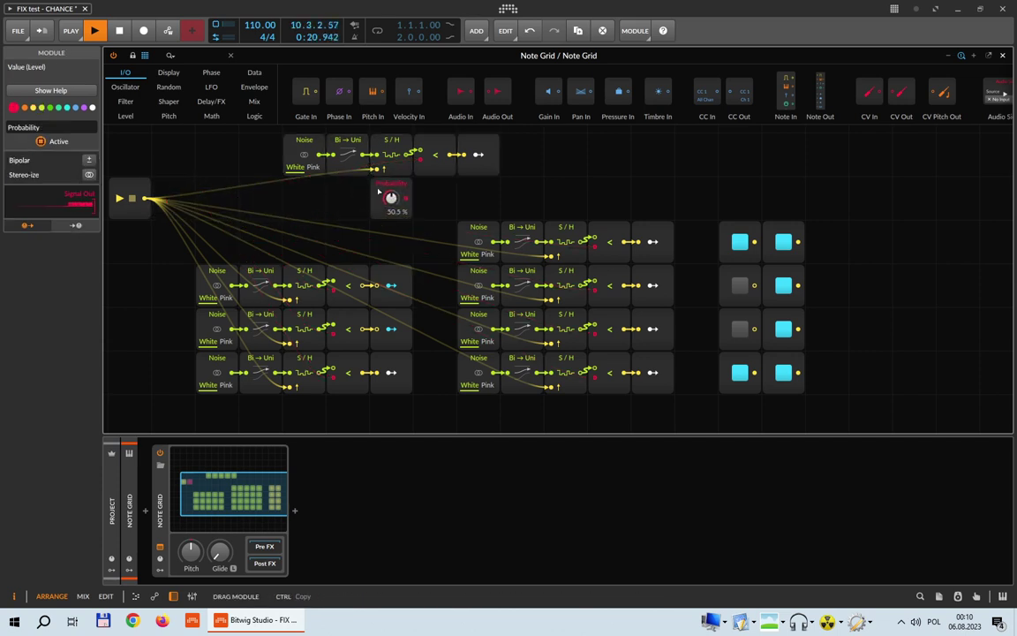
{"action": "scroll", "coordinate": [298, 235], "scroll_direction": "up", "scroll_amount": 2}
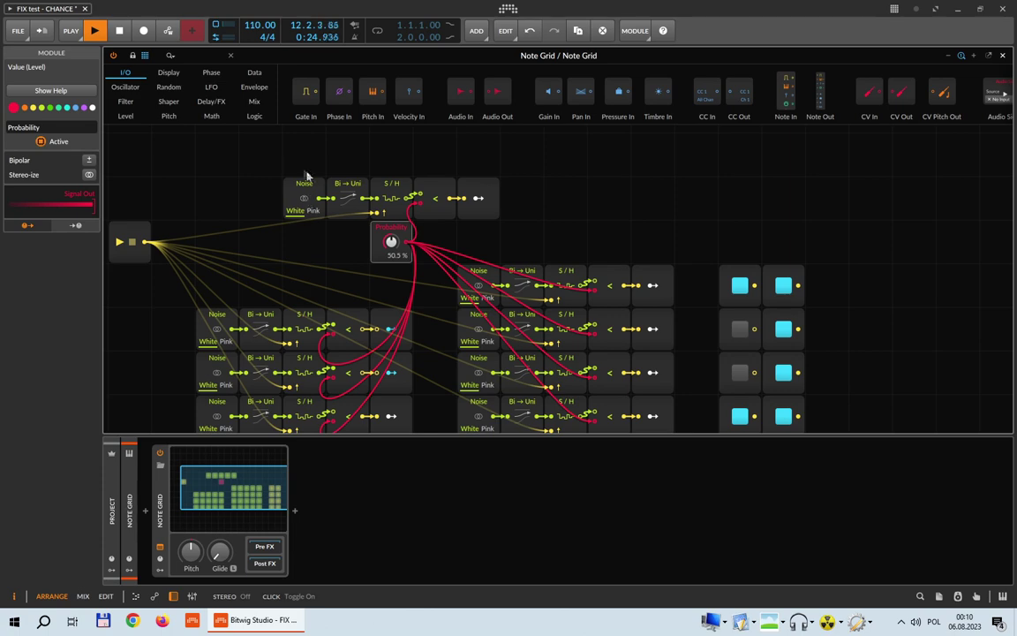
{"action": "left_click_drag", "start_coordinate": [290, 165], "coordinate": [443, 245]}
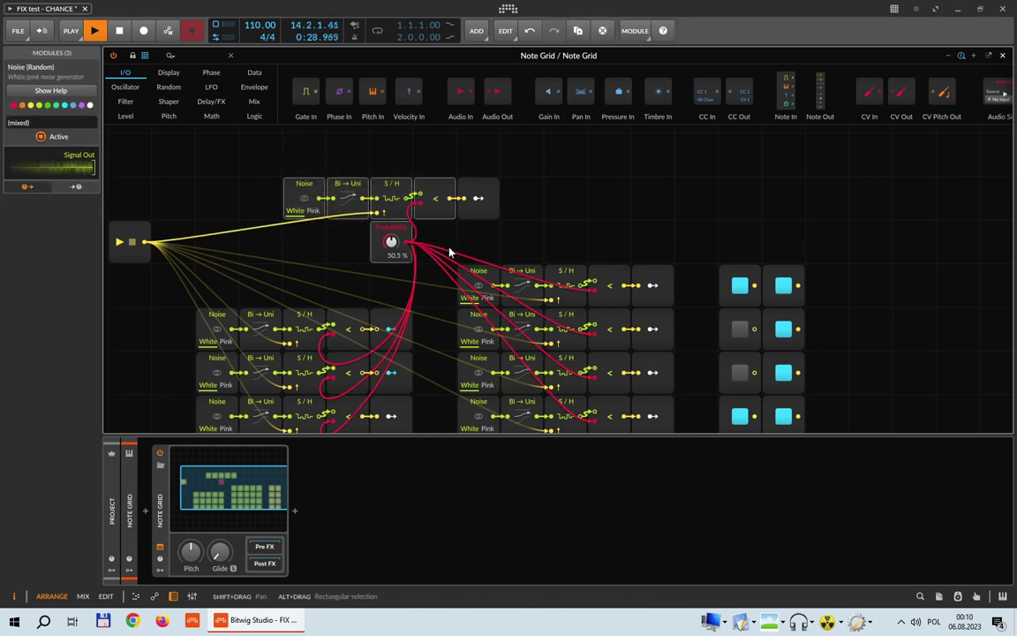
{"action": "left_click", "coordinate": [451, 254]}
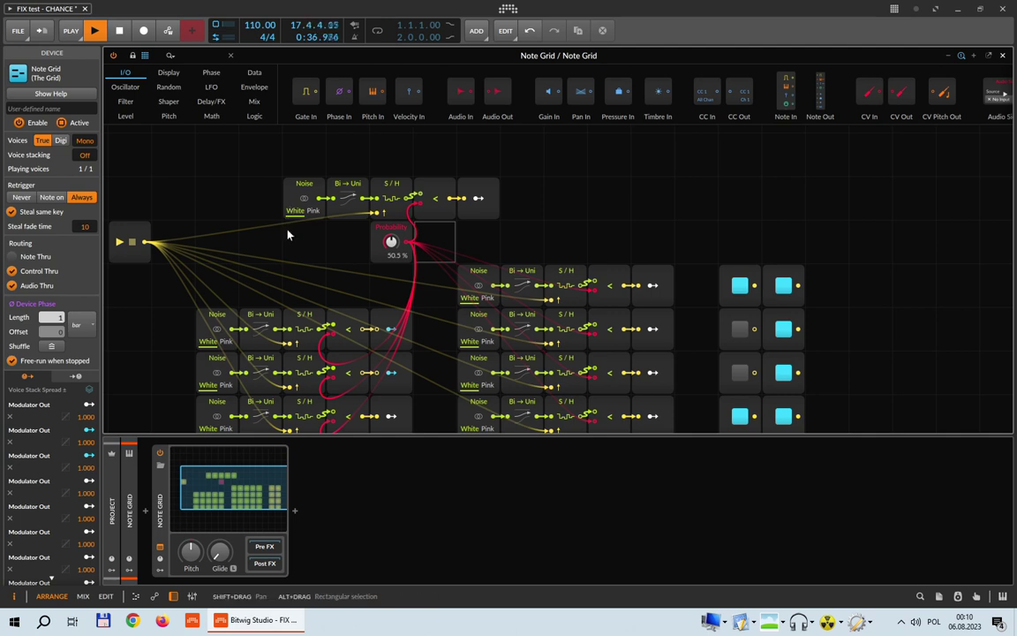
Step: Check the raised Noise row's modules, then close the modified project
{"action": "left_click_drag", "start_coordinate": [271, 190], "coordinate": [437, 228]}
{"action": "left_click", "coordinate": [436, 233]}
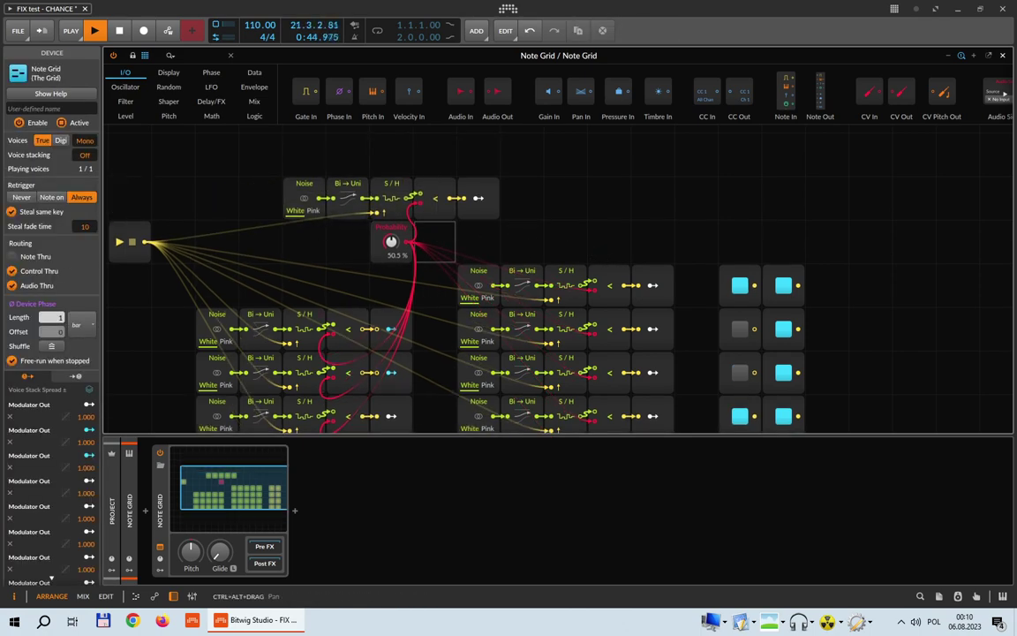
{"action": "left_click", "coordinate": [992, 27]}
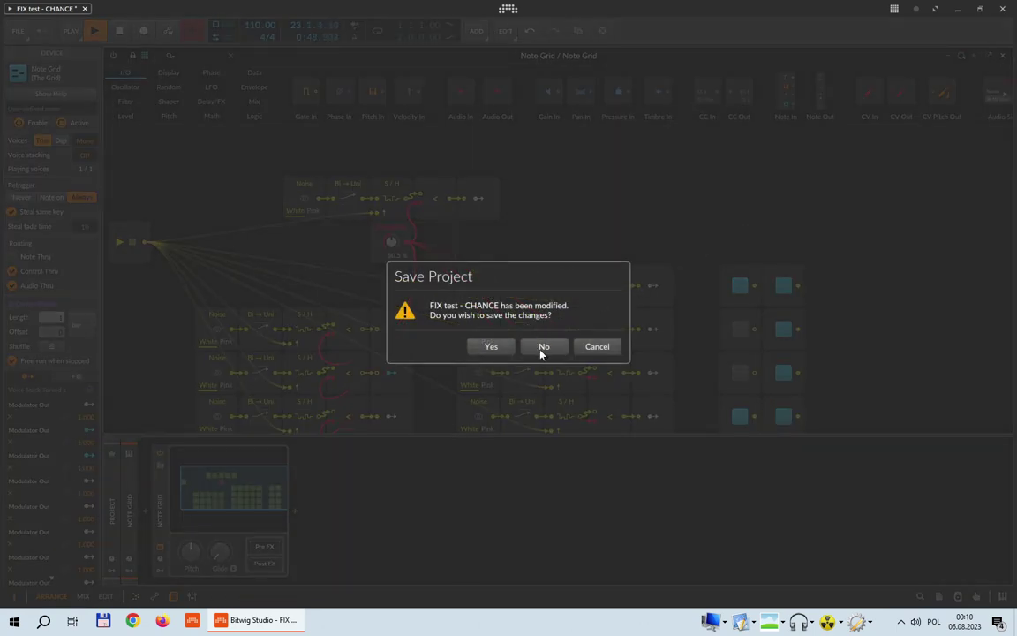
Step: Choose No in the Save Project prompt to discard changes to FIX test - CHANCE
{"action": "left_click", "coordinate": [533, 351]}
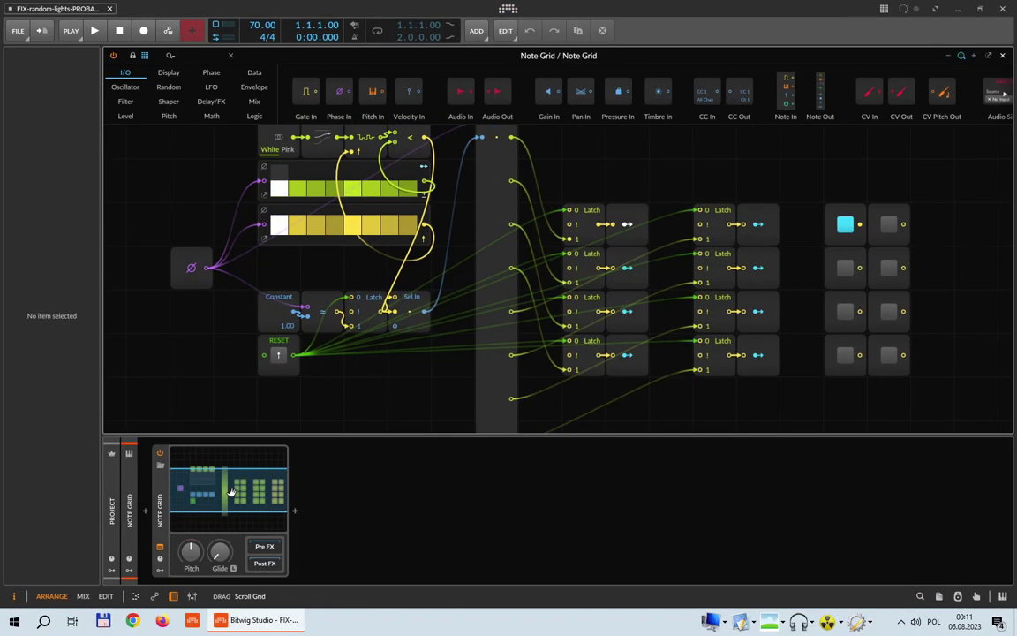
{"action": "left_click_drag", "start_coordinate": [229, 492], "coordinate": [228, 487]}
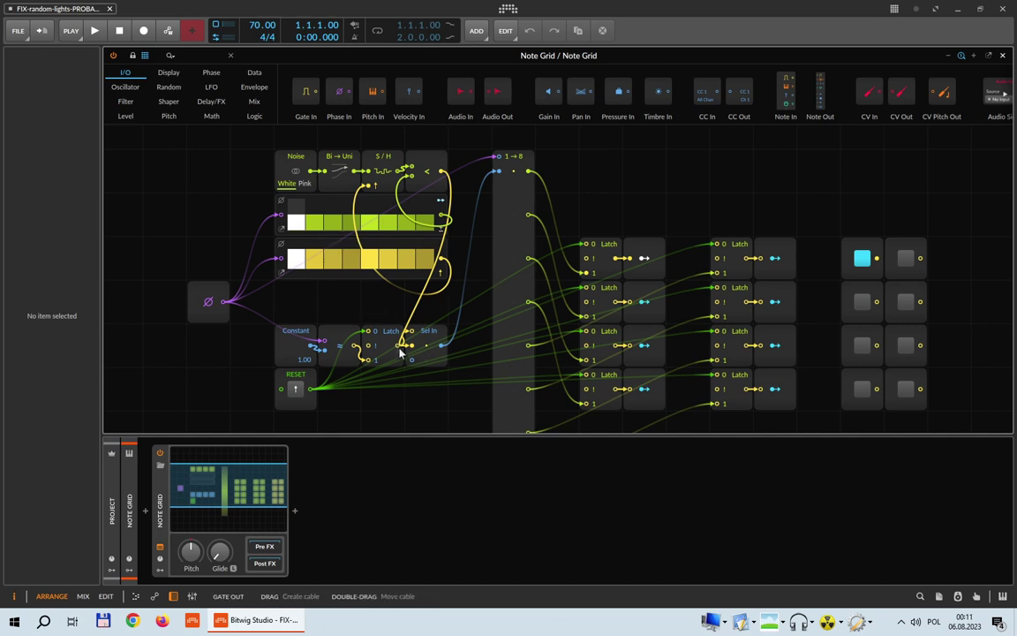
{"action": "scroll", "coordinate": [442, 336], "scroll_direction": "up", "scroll_amount": 2}
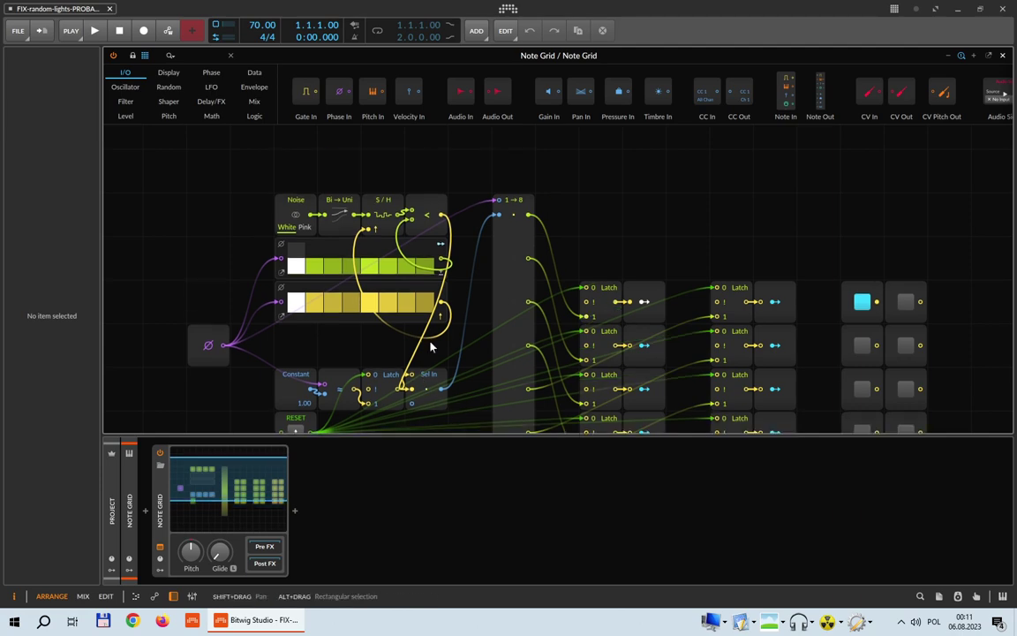
{"action": "scroll", "coordinate": [525, 276], "scroll_direction": "down", "scroll_amount": 4}
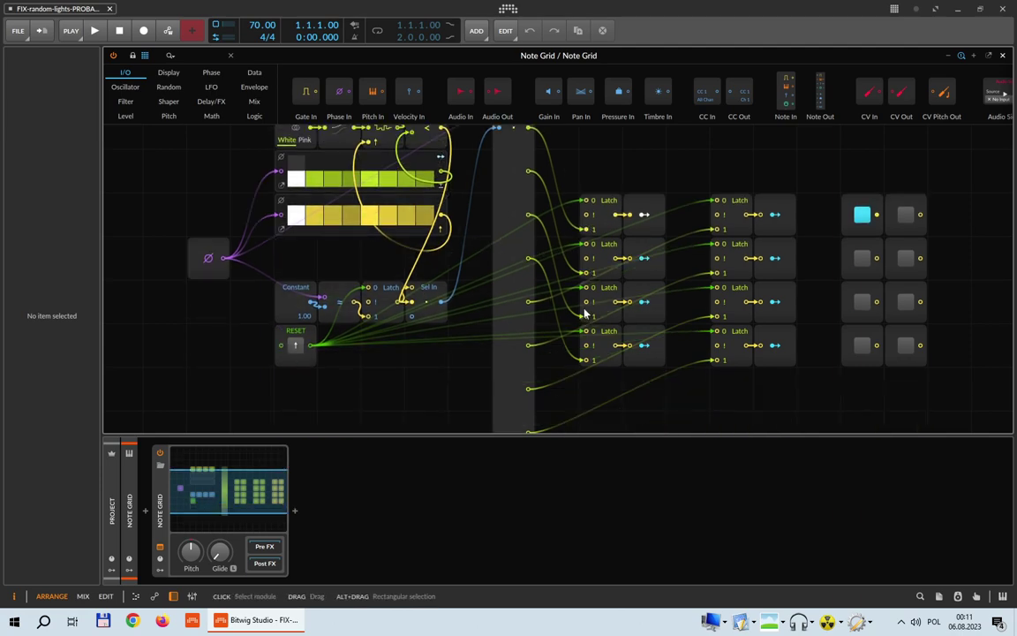
{"action": "scroll", "coordinate": [535, 280], "scroll_direction": "up", "scroll_amount": 2}
{"action": "left_click_drag", "start_coordinate": [490, 192], "coordinate": [941, 403]}
{"action": "left_click", "coordinate": [940, 403]}
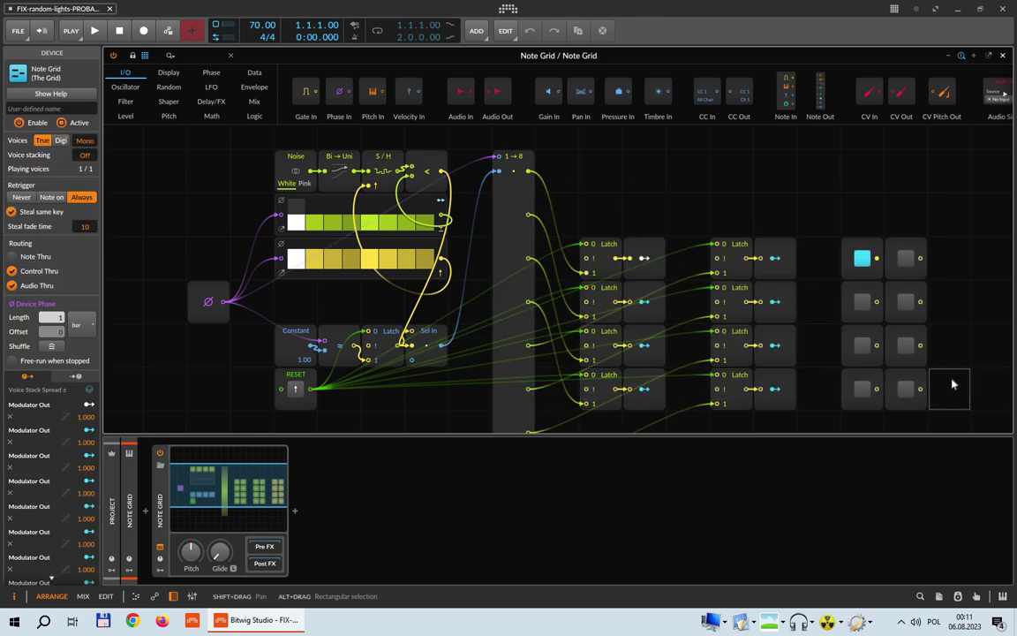
{"action": "scroll", "coordinate": [953, 384], "scroll_direction": "down", "scroll_amount": 2}
{"action": "scroll", "coordinate": [648, 345], "scroll_direction": "up", "scroll_amount": 2}
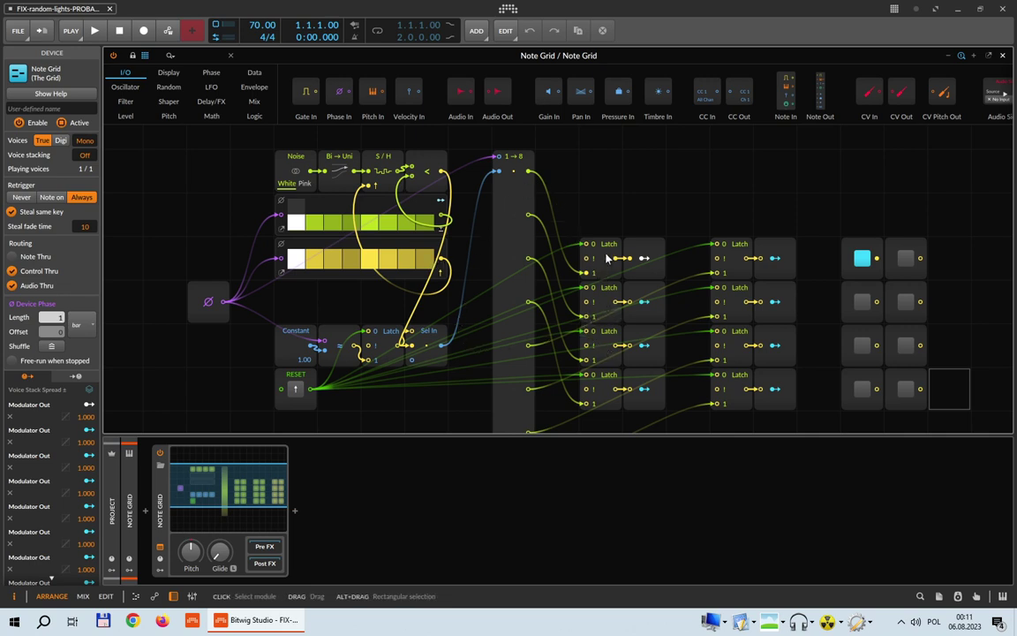
{"action": "left_click_drag", "start_coordinate": [607, 279], "coordinate": [607, 238]}
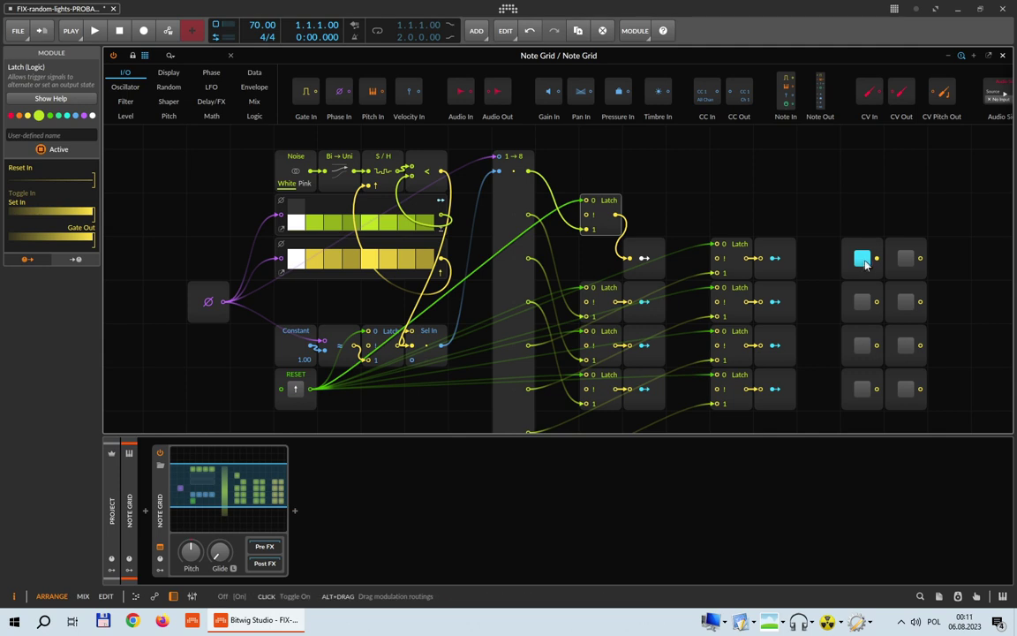
{"action": "left_click_drag", "start_coordinate": [600, 213], "coordinate": [601, 258]}
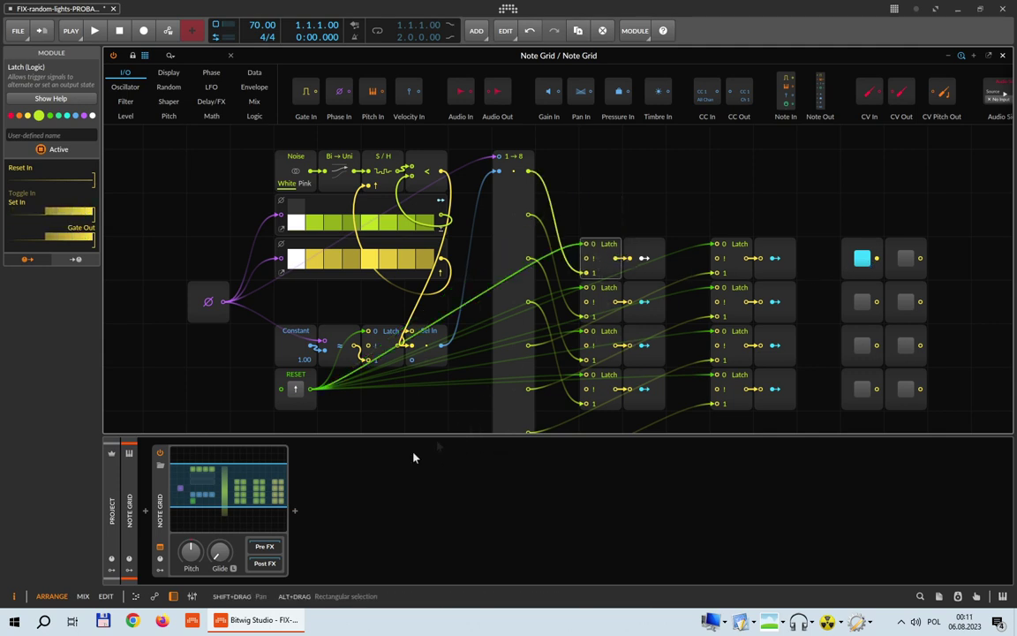
{"action": "left_click", "coordinate": [296, 389]}
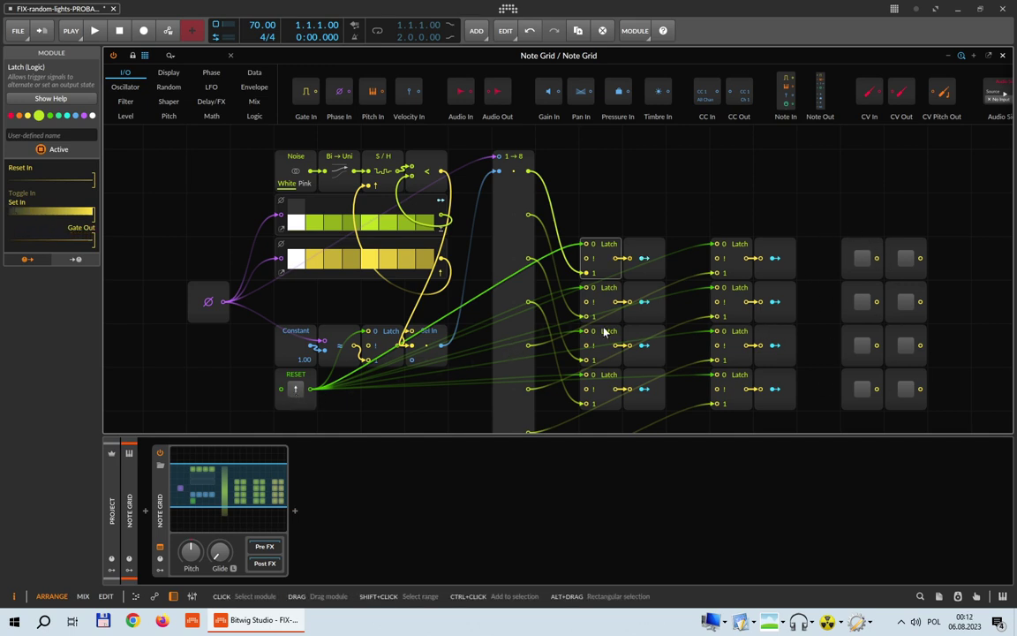
{"action": "left_click_drag", "start_coordinate": [234, 307], "coordinate": [447, 354]}
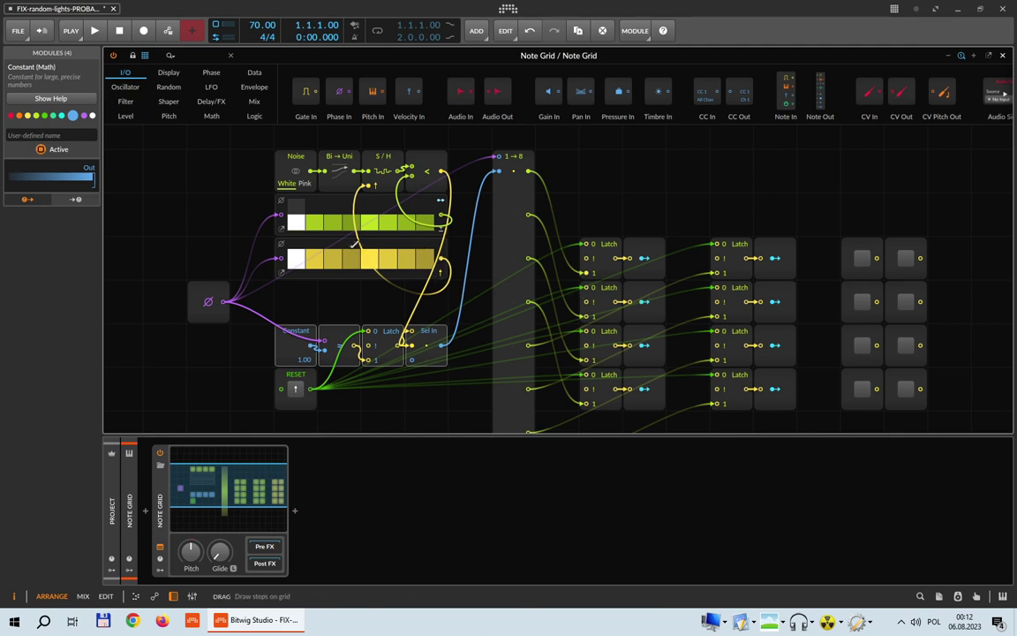
{"action": "scroll", "coordinate": [354, 244], "scroll_direction": "up", "scroll_amount": 3}
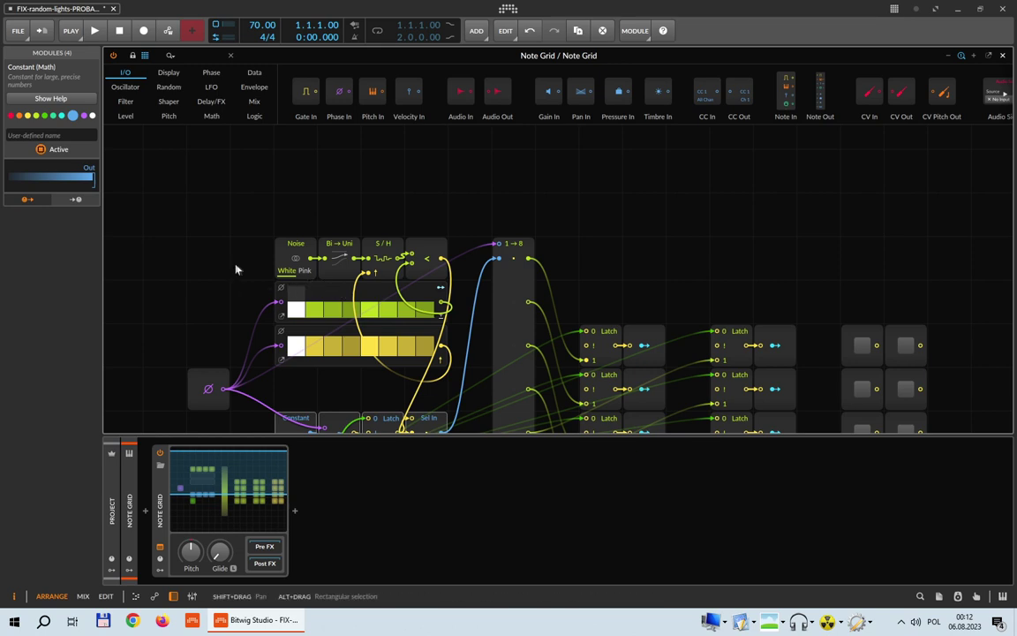
Step: Move the Noise→S/H→comparator chain higher, shift the comparator right, and raise Steps beneath it
{"action": "left_click_drag", "start_coordinate": [246, 232], "coordinate": [436, 180]}
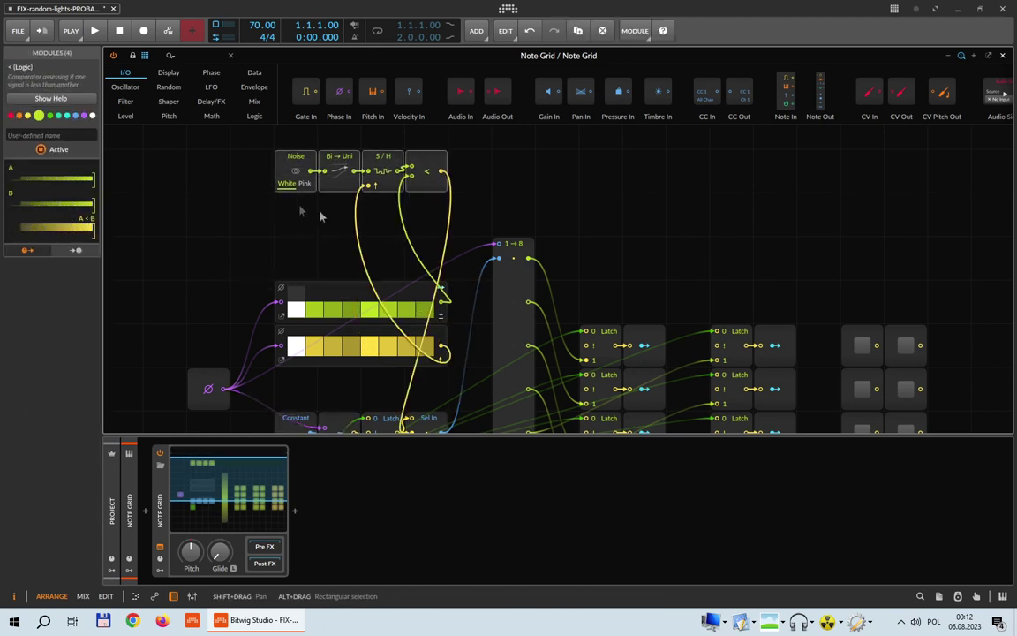
{"action": "left_click", "coordinate": [297, 169]}
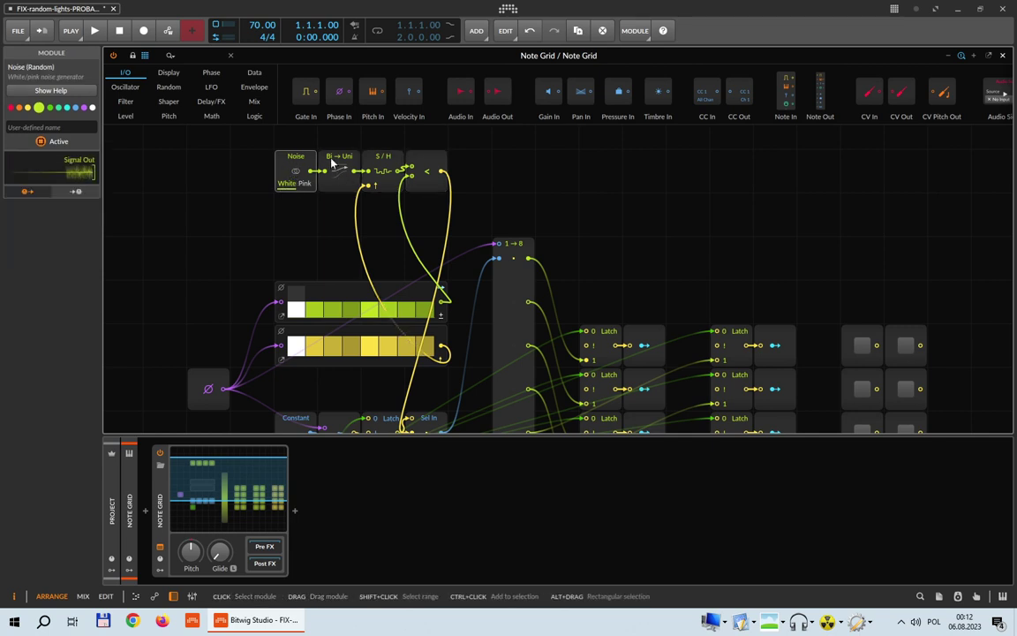
{"action": "left_click", "coordinate": [332, 164]}
{"action": "left_click", "coordinate": [383, 168]}
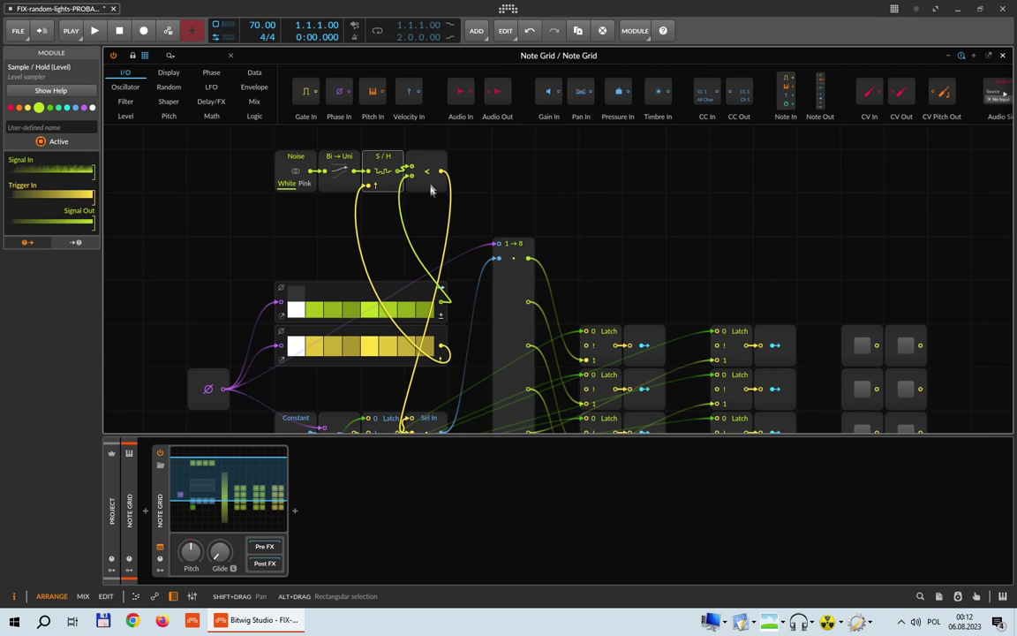
{"action": "left_click_drag", "start_coordinate": [435, 167], "coordinate": [474, 167]}
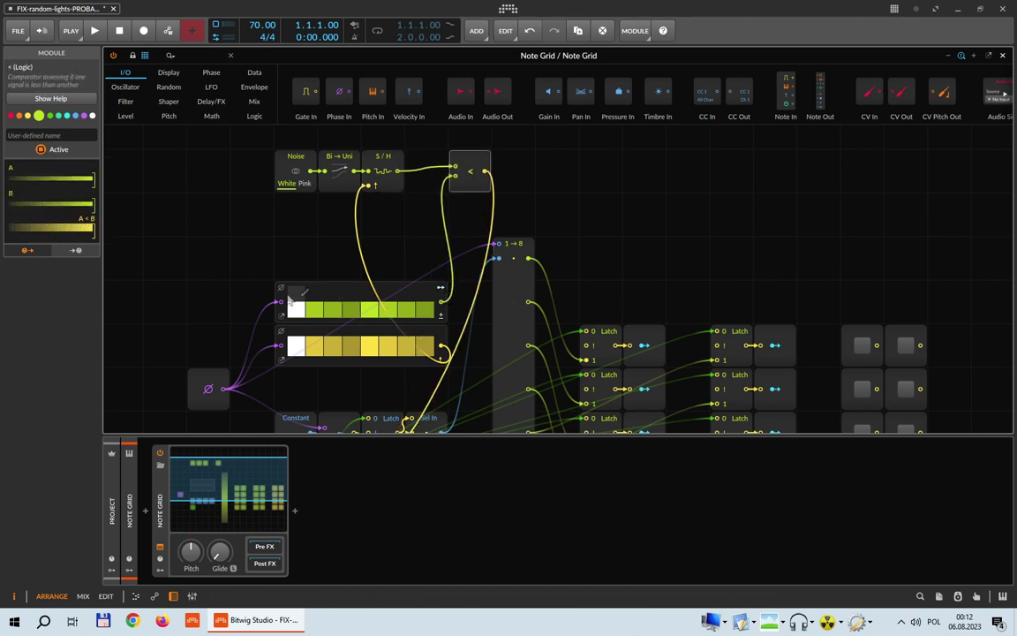
{"action": "left_click_drag", "start_coordinate": [282, 307], "coordinate": [281, 265]}
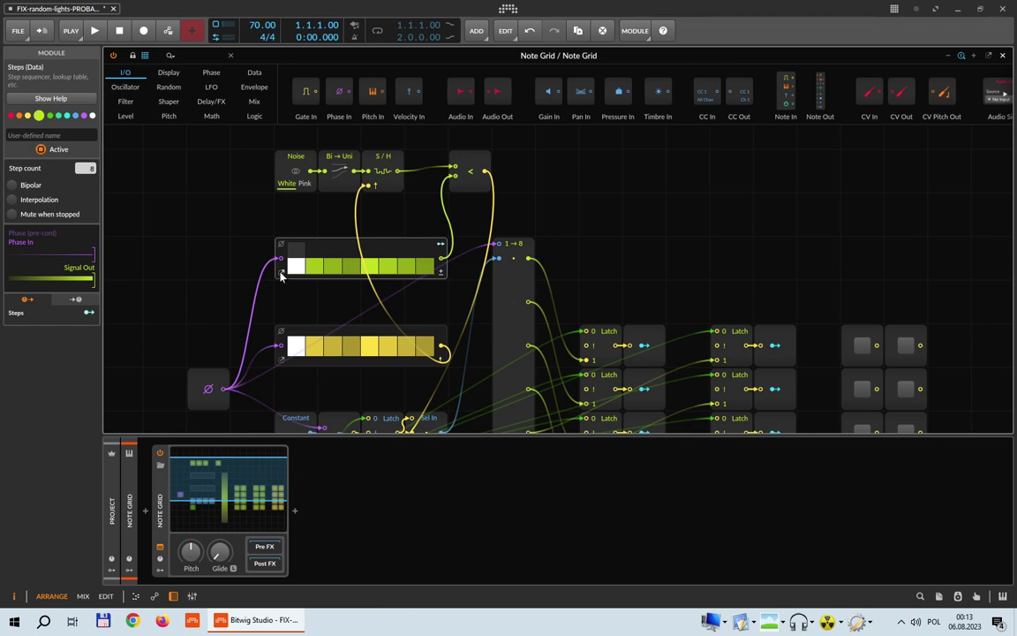
Step: Redraw step values in the green Steps sequencer, including raising step 4 slightly
{"action": "left_click", "coordinate": [285, 268]}
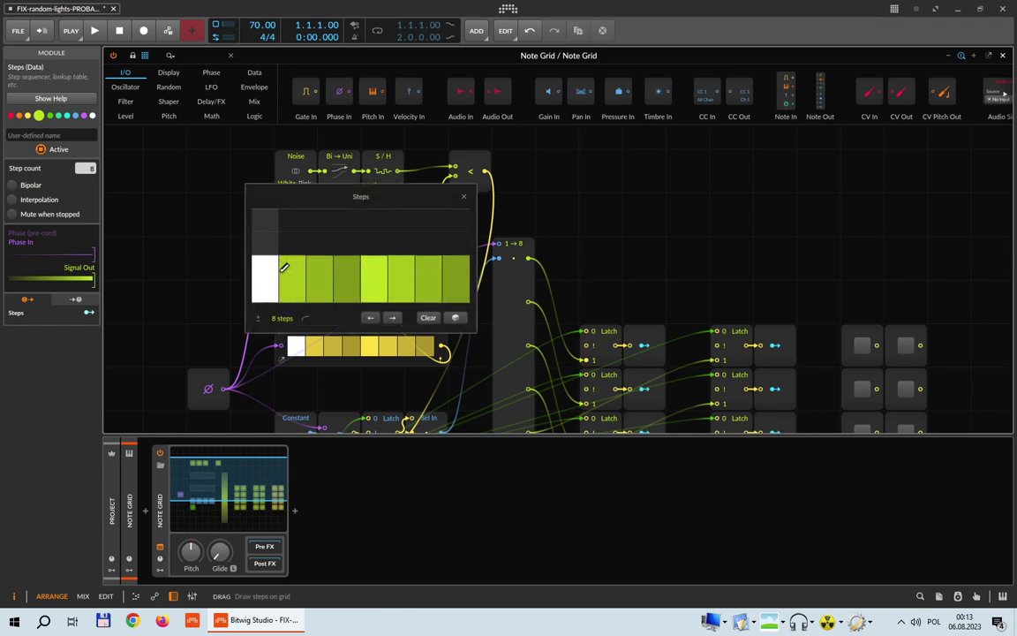
{"action": "left_click", "coordinate": [465, 198]}
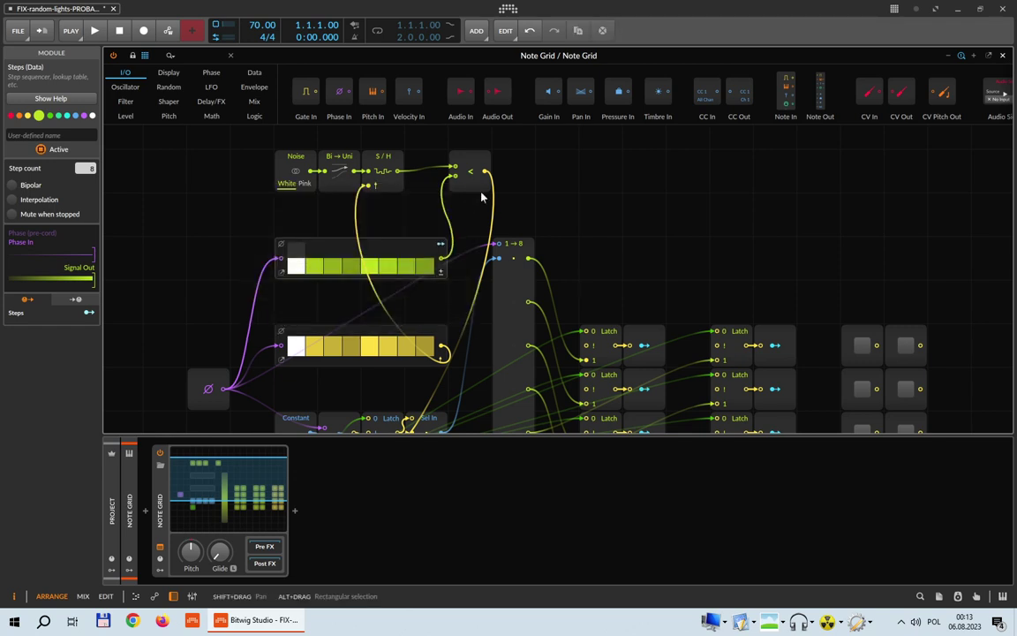
{"action": "left_click", "coordinate": [279, 267]}
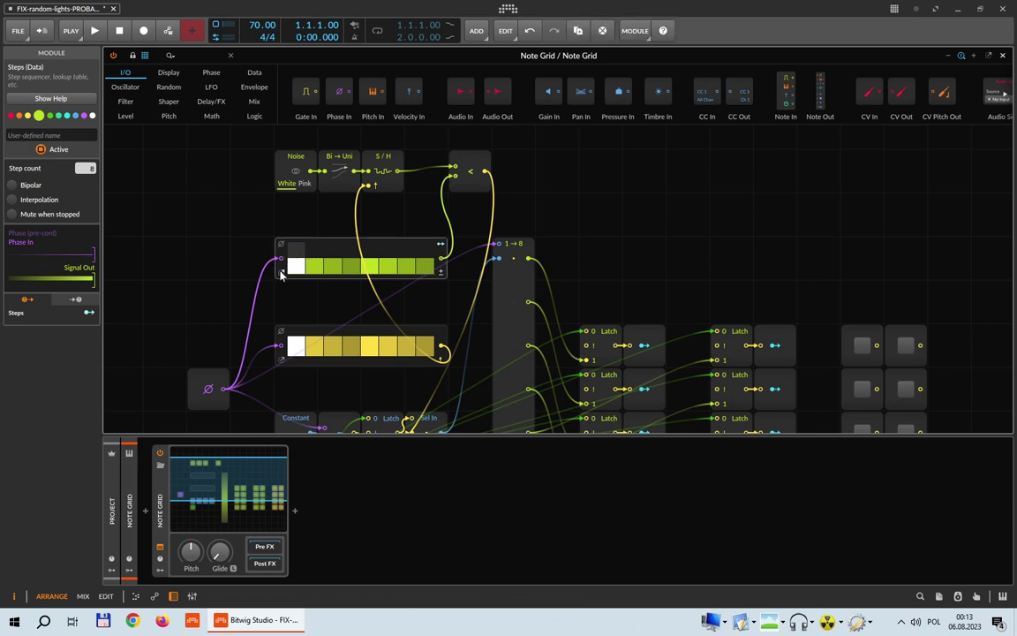
{"action": "double_click", "coordinate": [281, 275]}
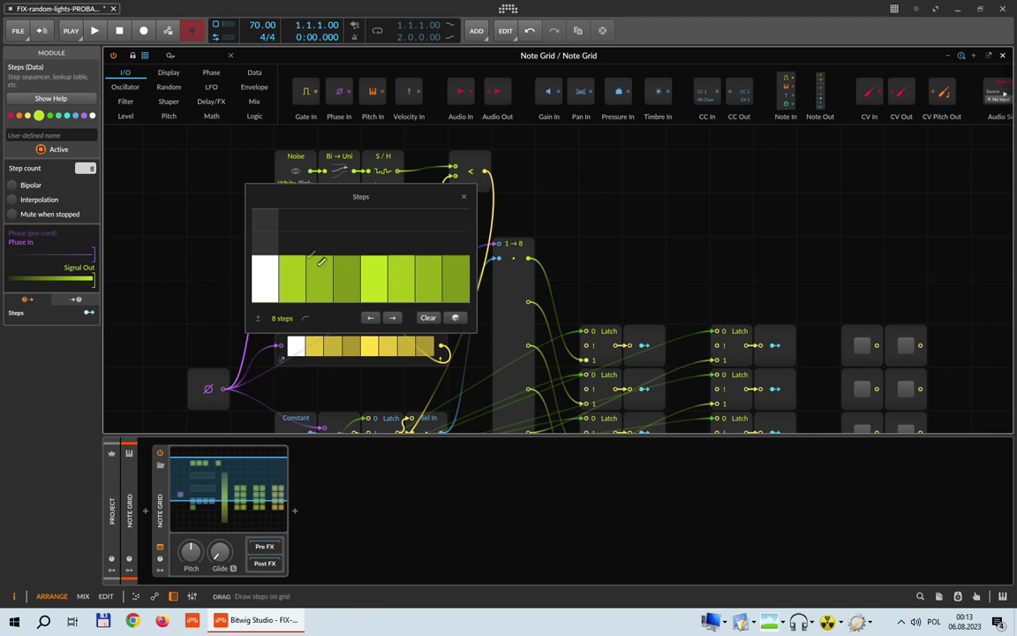
{"action": "left_click_drag", "start_coordinate": [347, 256], "coordinate": [350, 249]}
{"action": "left_click", "coordinate": [464, 197]}
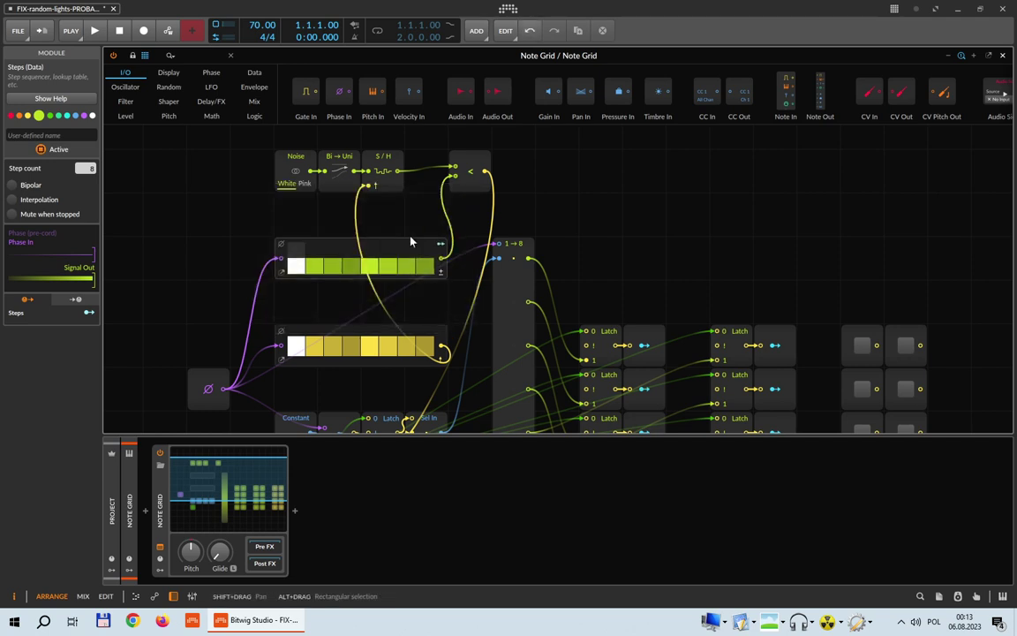
{"action": "left_click", "coordinate": [298, 262]}
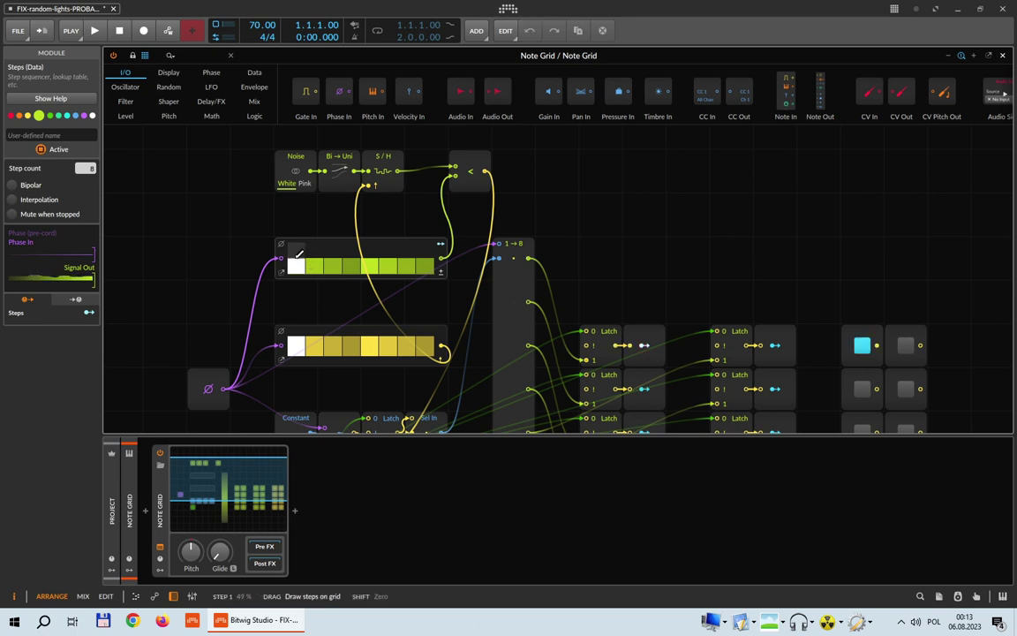
{"action": "left_click_drag", "start_coordinate": [356, 260], "coordinate": [423, 259]}
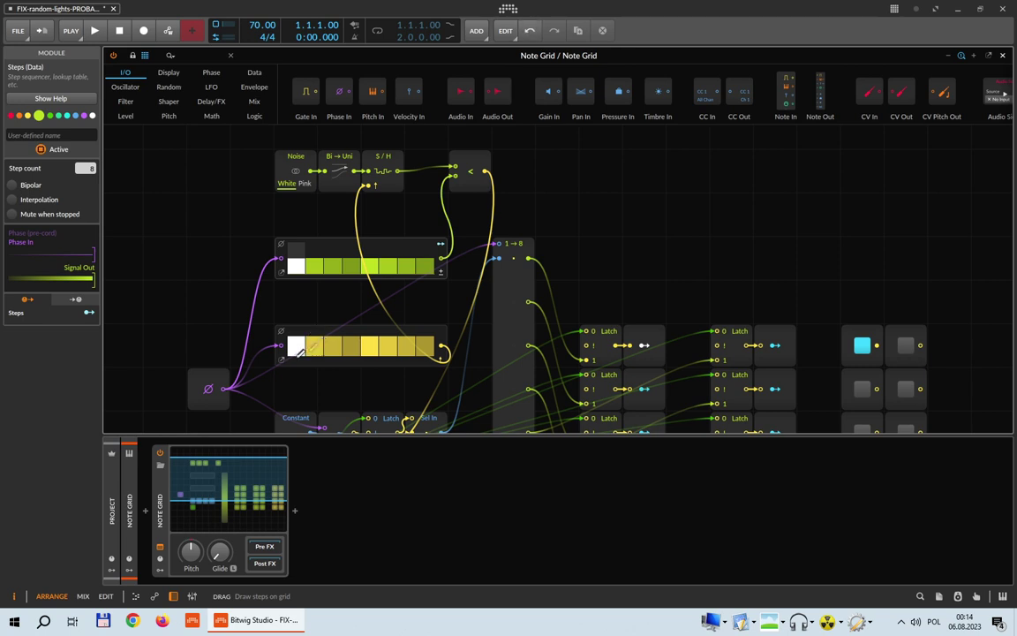
Step: Move the yellow Gates sequencer up and left, keeping its phase cable connected
{"action": "left_click", "coordinate": [276, 328]}
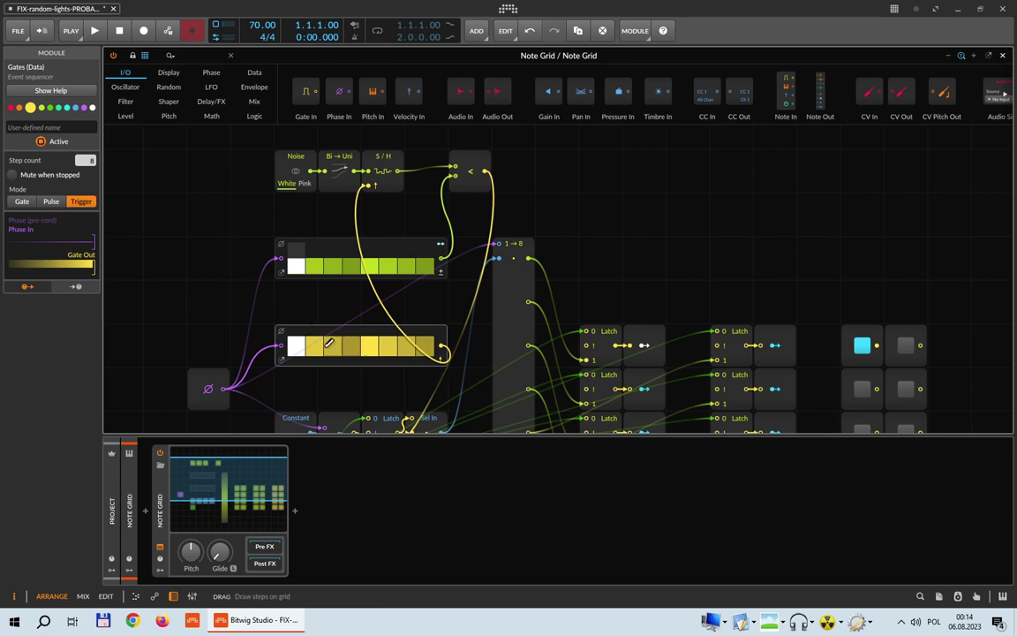
{"action": "left_click_drag", "start_coordinate": [282, 352], "coordinate": [226, 318]}
{"action": "left_click", "coordinate": [529, 31]}
{"action": "left_click_drag", "start_coordinate": [294, 342], "coordinate": [206, 300]}
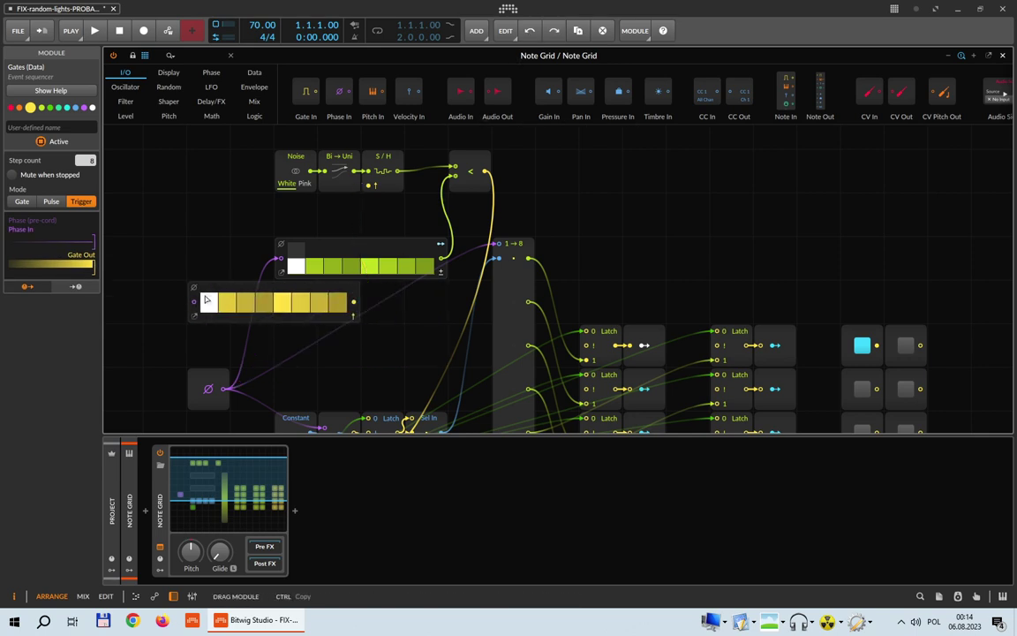
Step: Switch the Gates sequencer's Mode to Gate, then back to Trigger
{"action": "left_click", "coordinate": [353, 316]}
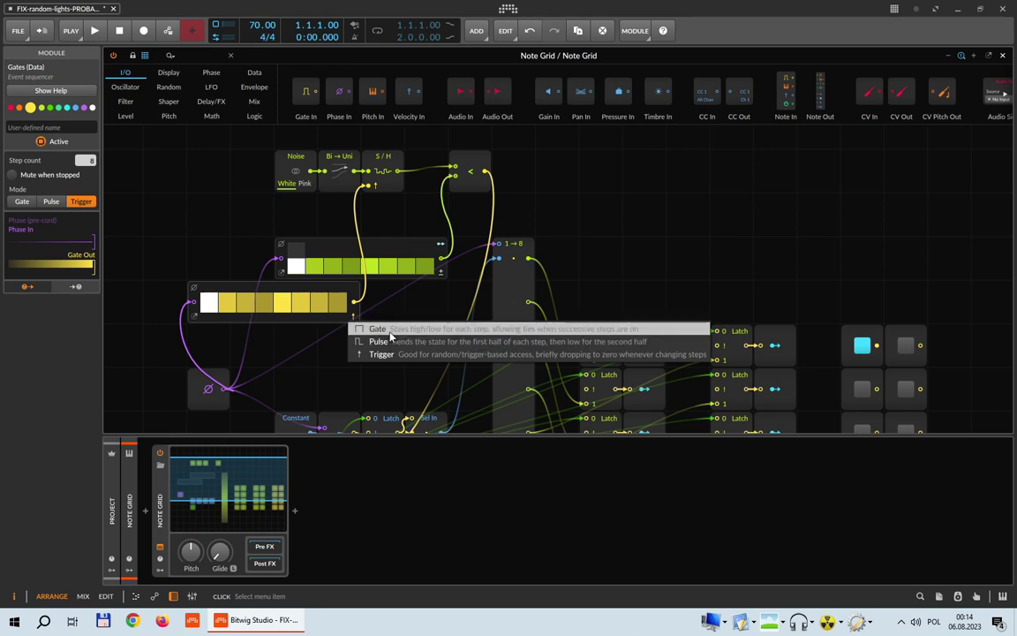
{"action": "left_click", "coordinate": [390, 332]}
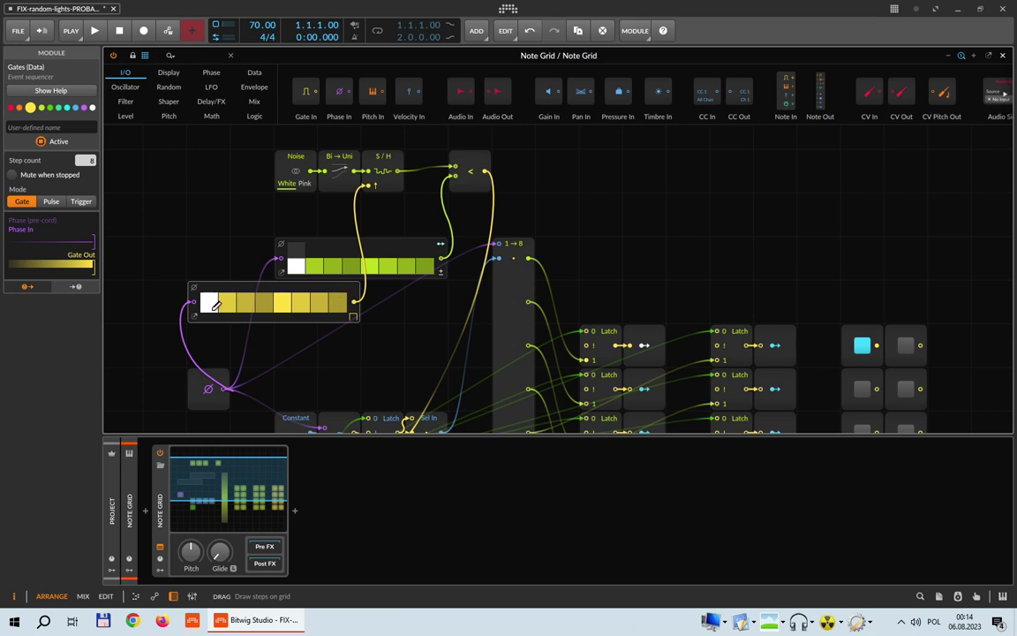
{"action": "left_click", "coordinate": [353, 317]}
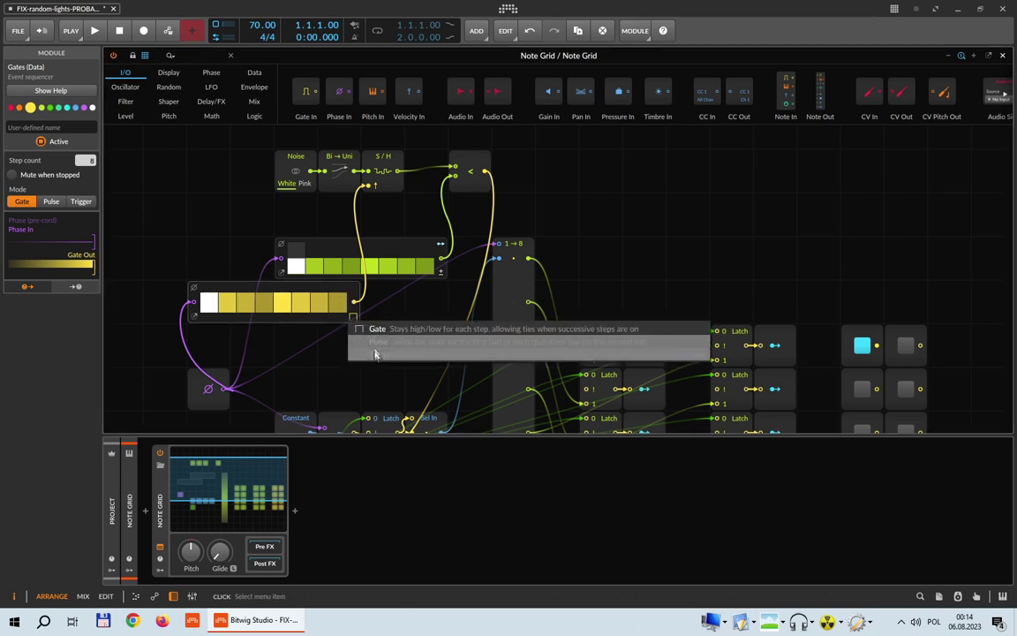
{"action": "left_click", "coordinate": [375, 354]}
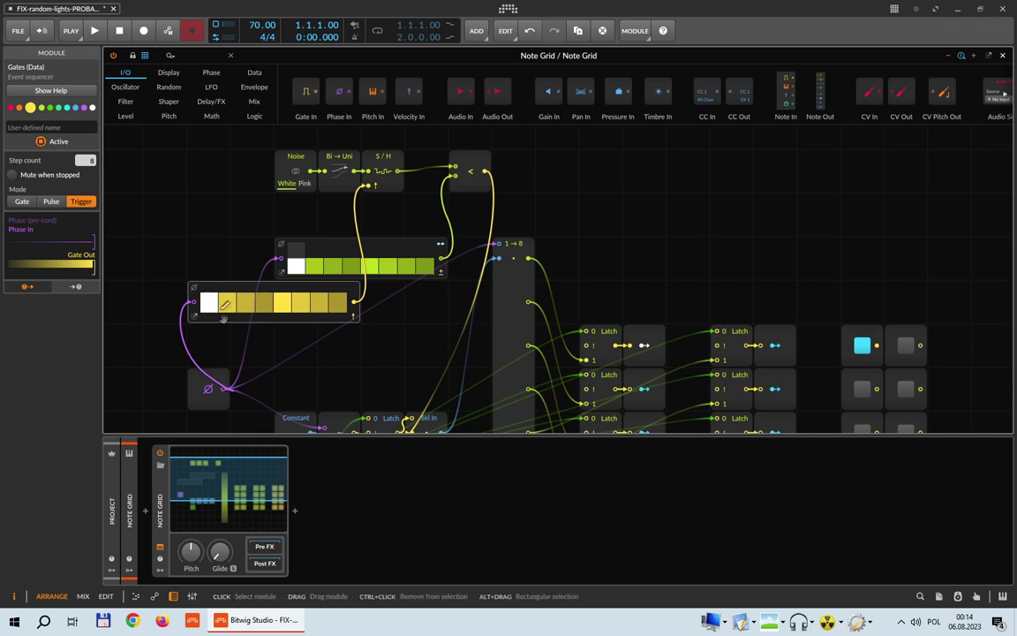
Step: Place Gates directly under Steps and raise the phase module level with them
{"action": "left_click_drag", "start_coordinate": [213, 292], "coordinate": [300, 294]}
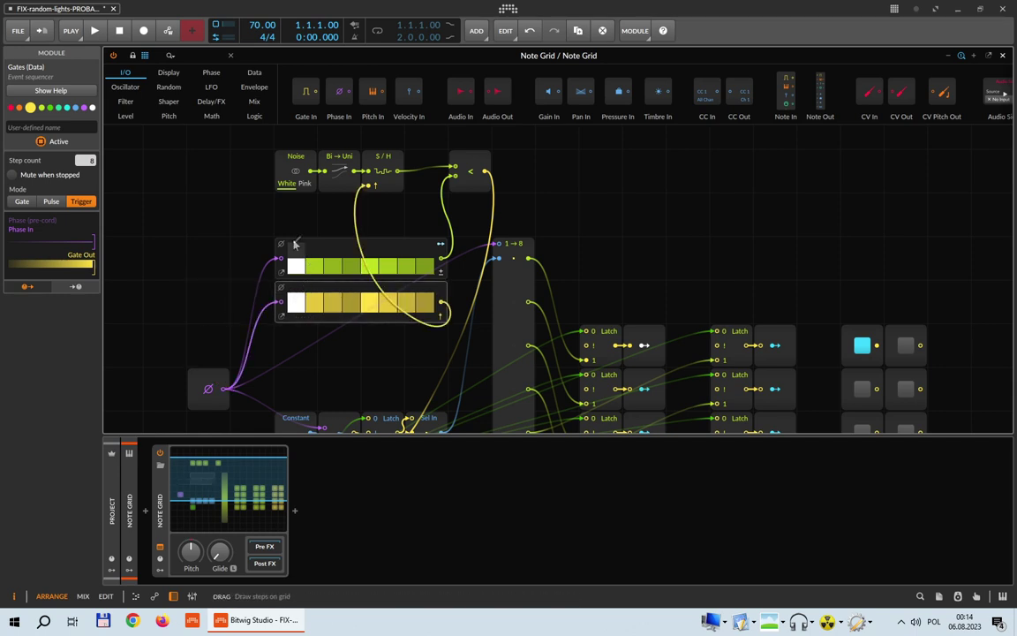
{"action": "left_click_drag", "start_coordinate": [224, 385], "coordinate": [224, 341]}
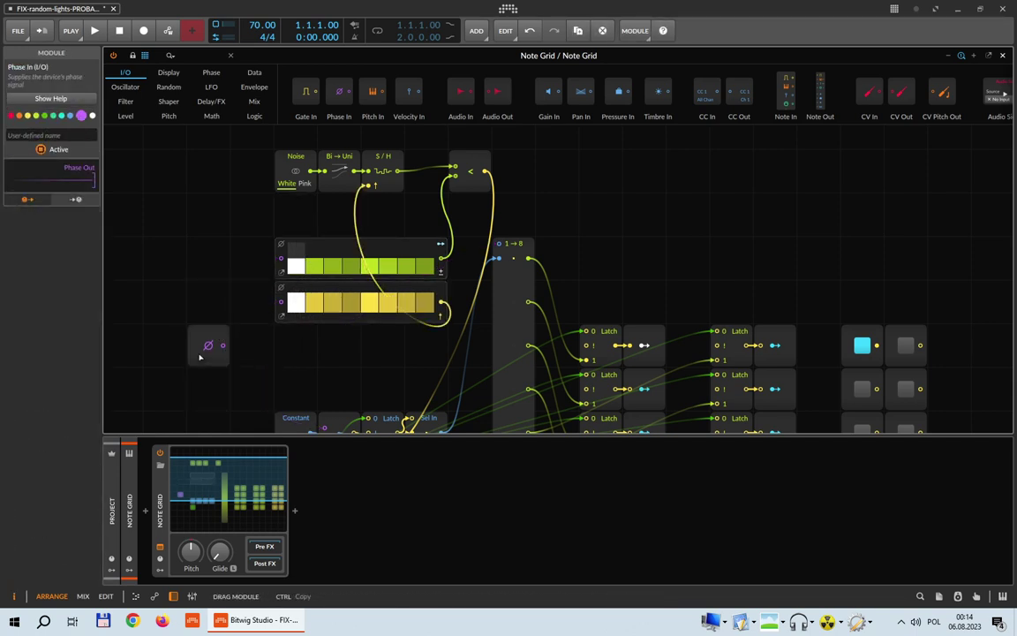
{"action": "left_click", "coordinate": [340, 349]}
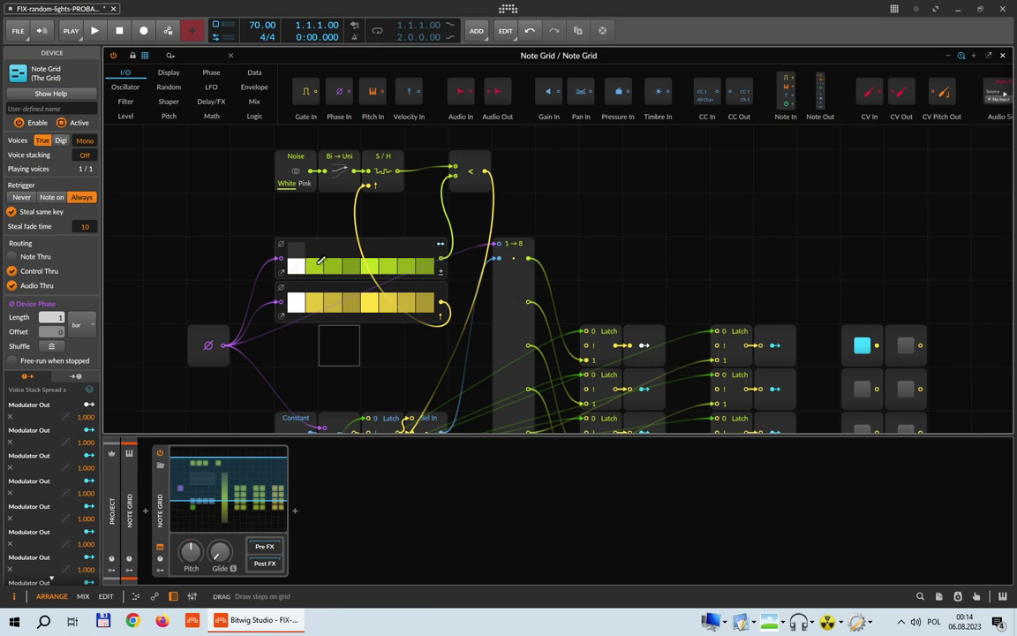
Step: Inspect the Gates, S/H and comparator modules, then redraw green Steps 2–4 to roughly half value
{"action": "left_click", "coordinate": [315, 320]}
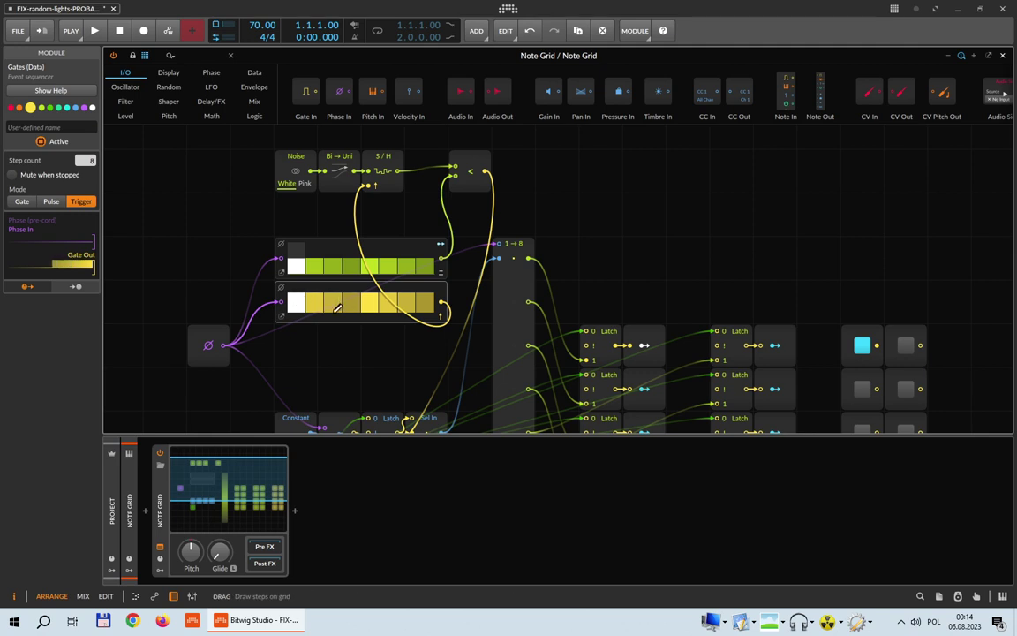
{"action": "left_click", "coordinate": [387, 192]}
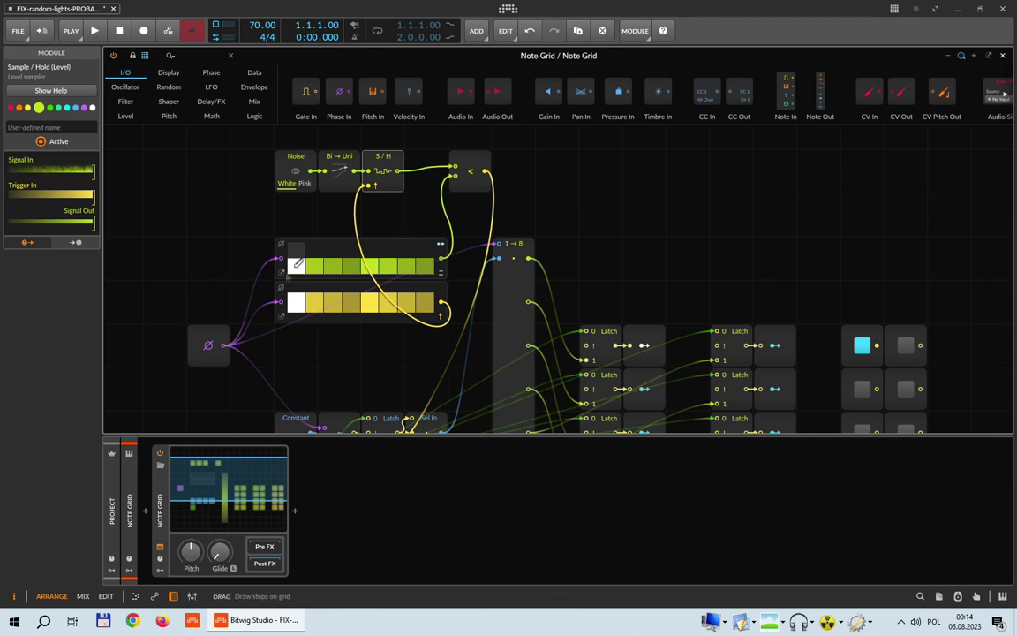
{"action": "left_click", "coordinate": [477, 185]}
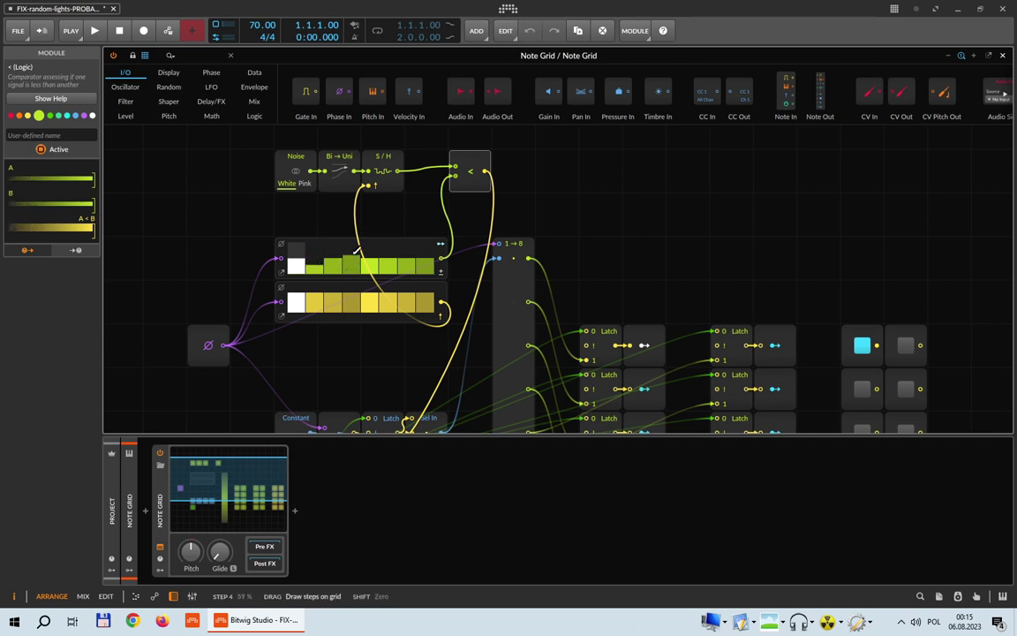
{"action": "mouse_move", "coordinate": [314, 267]}
{"action": "left_mouse_down"}
{"action": "mouse_move", "coordinate": [357, 248]}
{"action": "mouse_move", "coordinate": [318, 261]}
{"action": "left_mouse_up"}
{"action": "left_click_drag", "start_coordinate": [324, 253], "coordinate": [336, 257]}
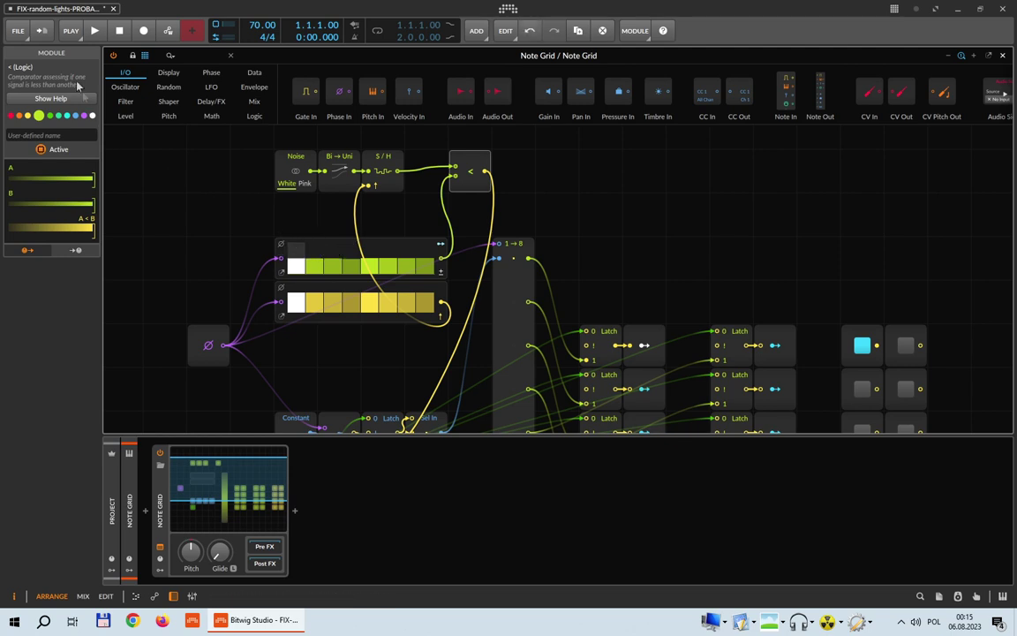
Step: Save the project and move the RESET trigger module up and to the right
{"action": "key", "text": "ctrl+s"}
{"action": "scroll", "coordinate": [742, 223], "scroll_direction": "down", "scroll_amount": 3}
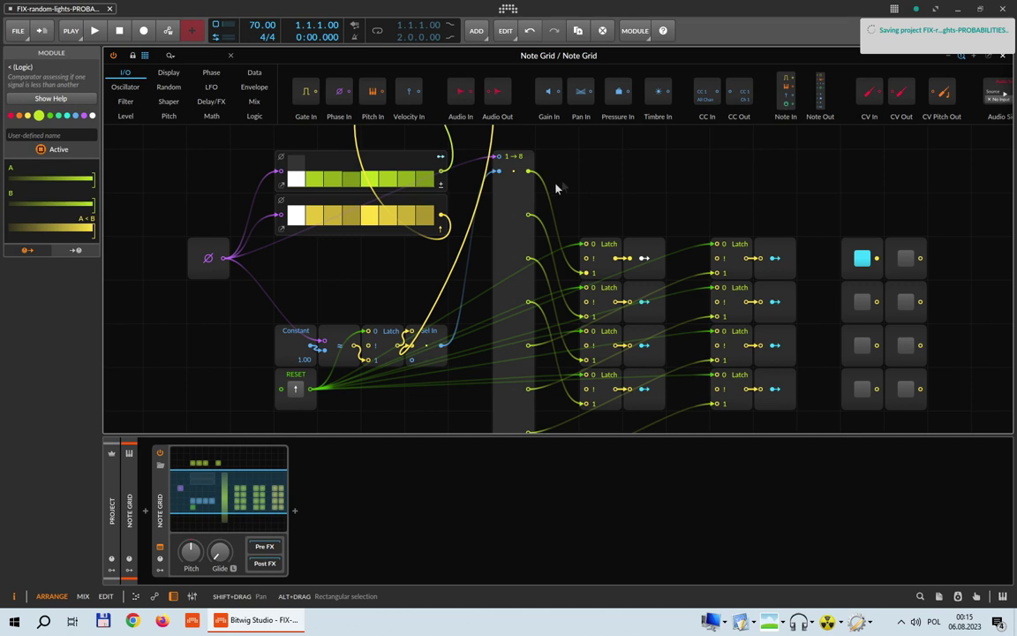
{"action": "left_click_drag", "start_coordinate": [306, 385], "coordinate": [393, 297]}
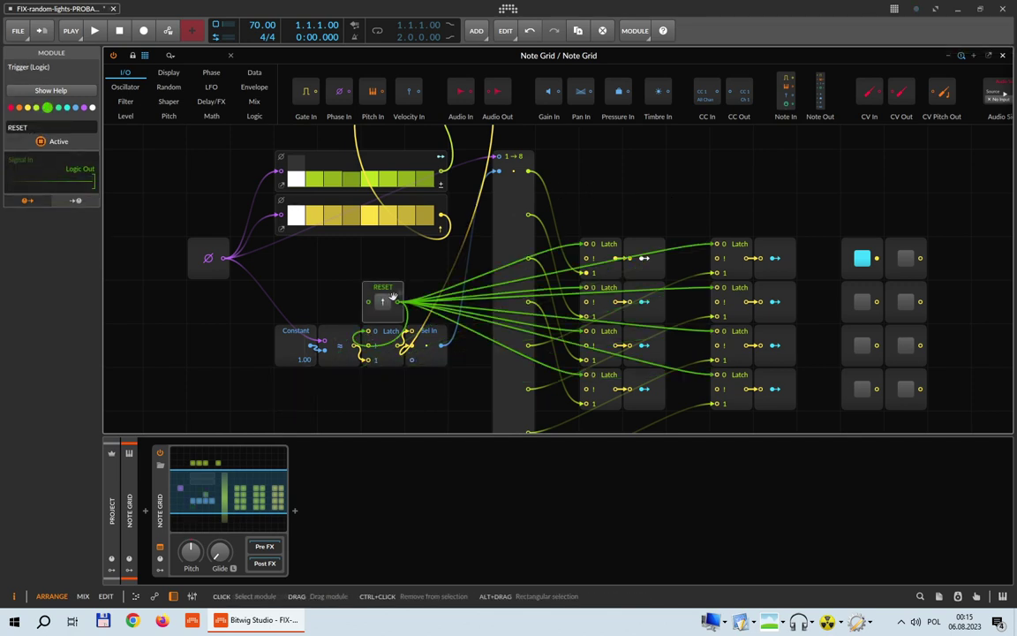
{"action": "scroll", "coordinate": [334, 307], "scroll_direction": "up", "scroll_amount": 2}
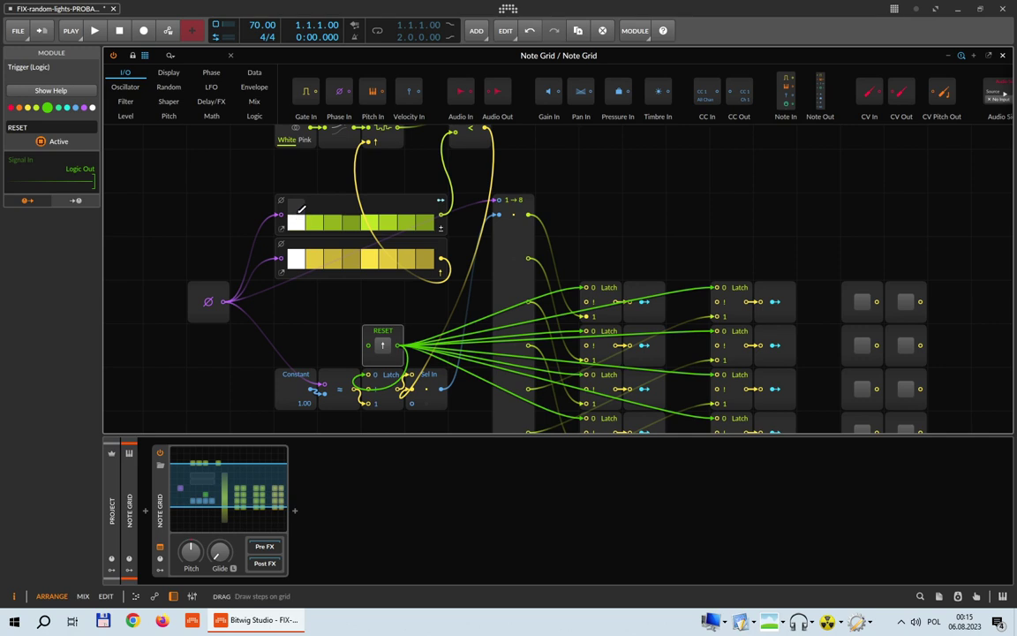
{"action": "scroll", "coordinate": [301, 217], "scroll_direction": "up", "scroll_amount": 2}
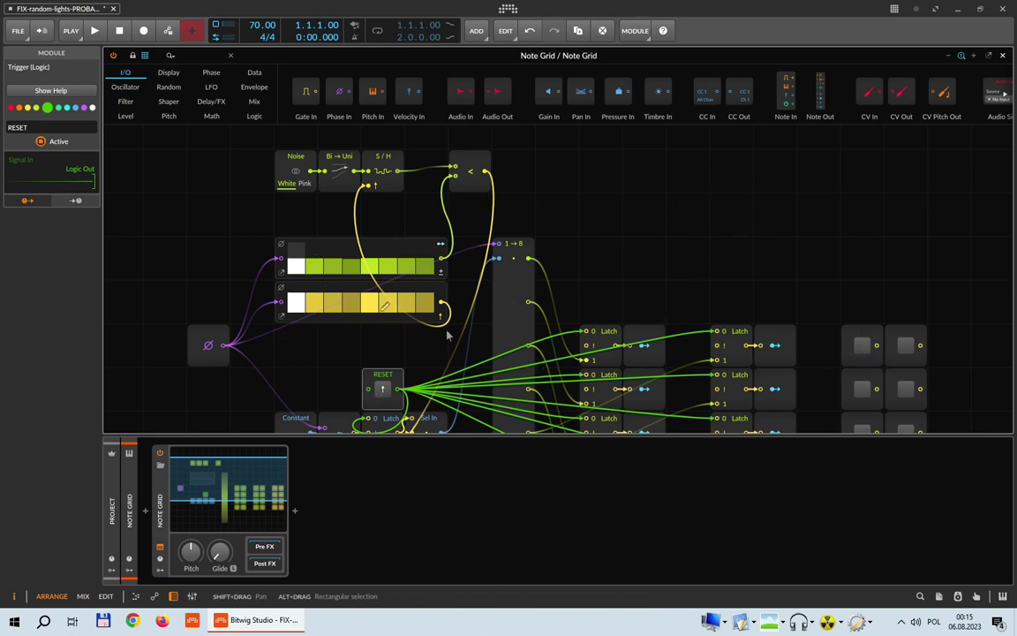
{"action": "scroll", "coordinate": [403, 305], "scroll_direction": "down", "scroll_amount": 1}
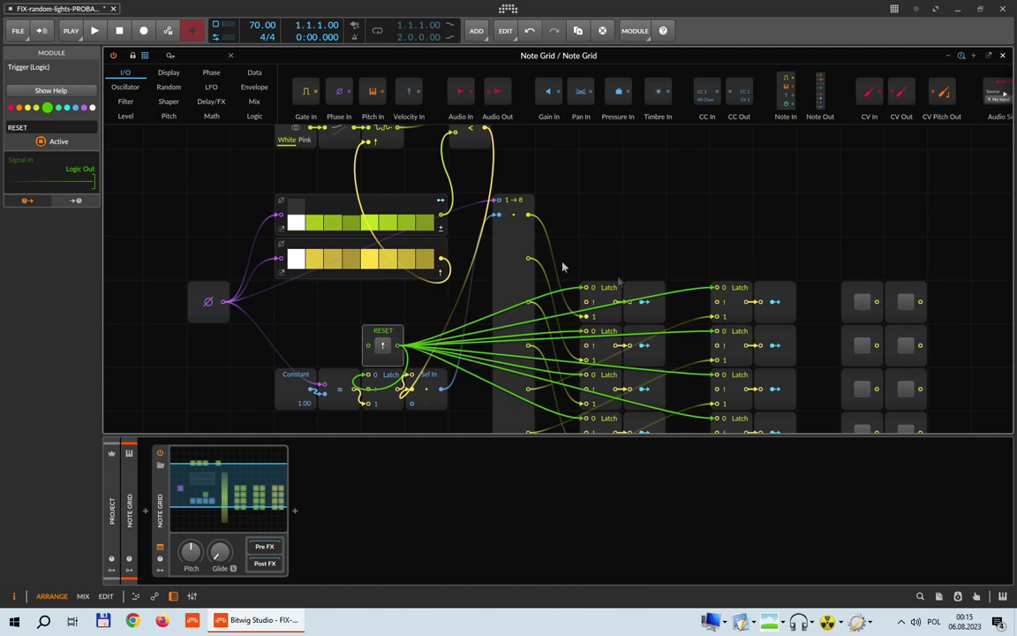
{"action": "scroll", "coordinate": [563, 267], "scroll_direction": "up", "scroll_amount": 1}
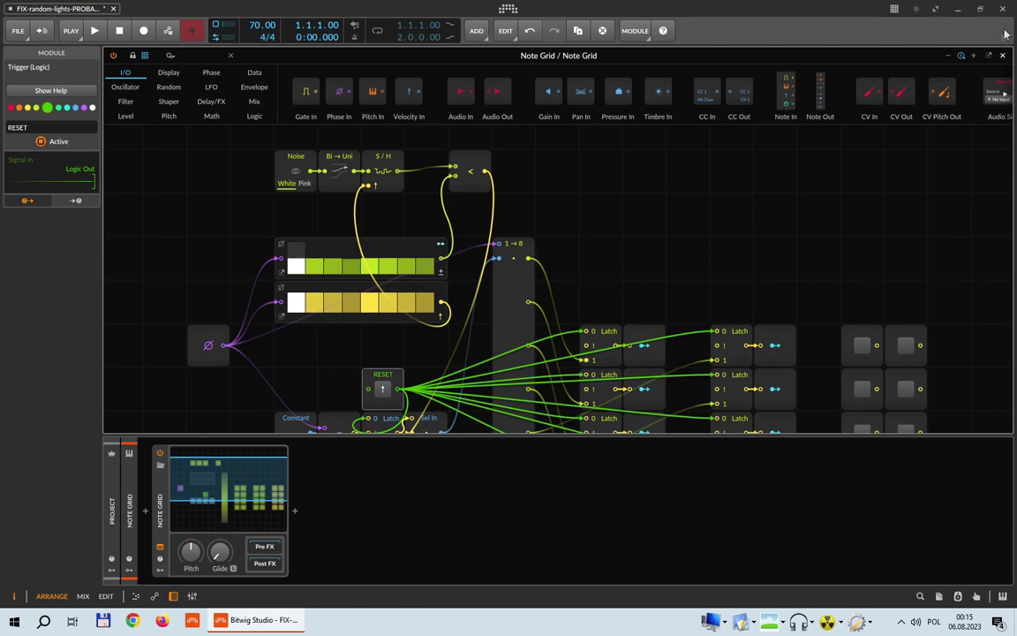
Step: Quit with Alt+F4, save the changes, then play the reopened patch to test it
{"action": "key", "text": "alt+F4"}
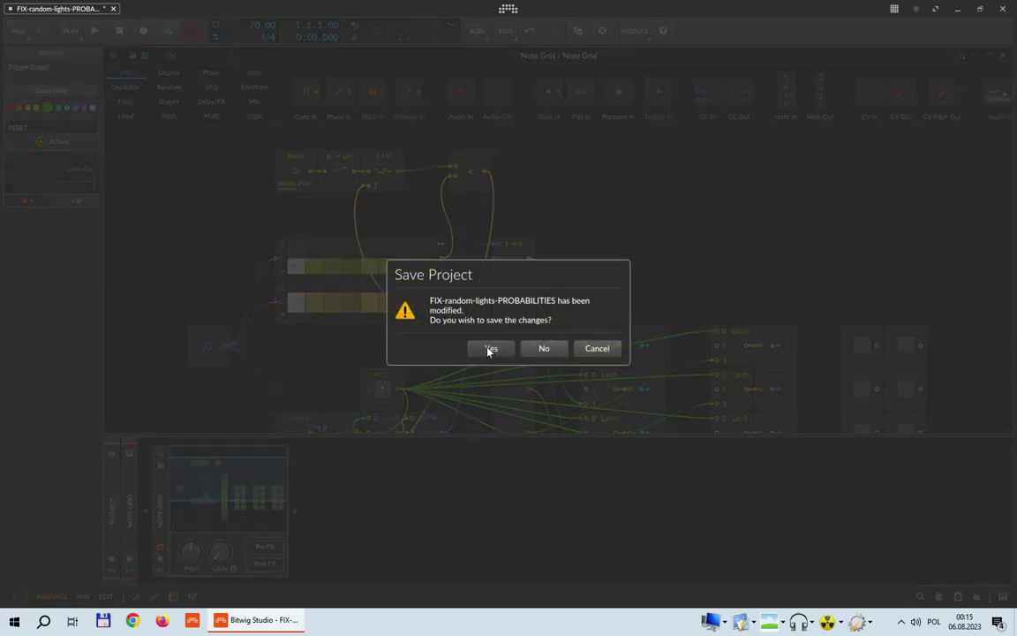
{"action": "left_click", "coordinate": [489, 348]}
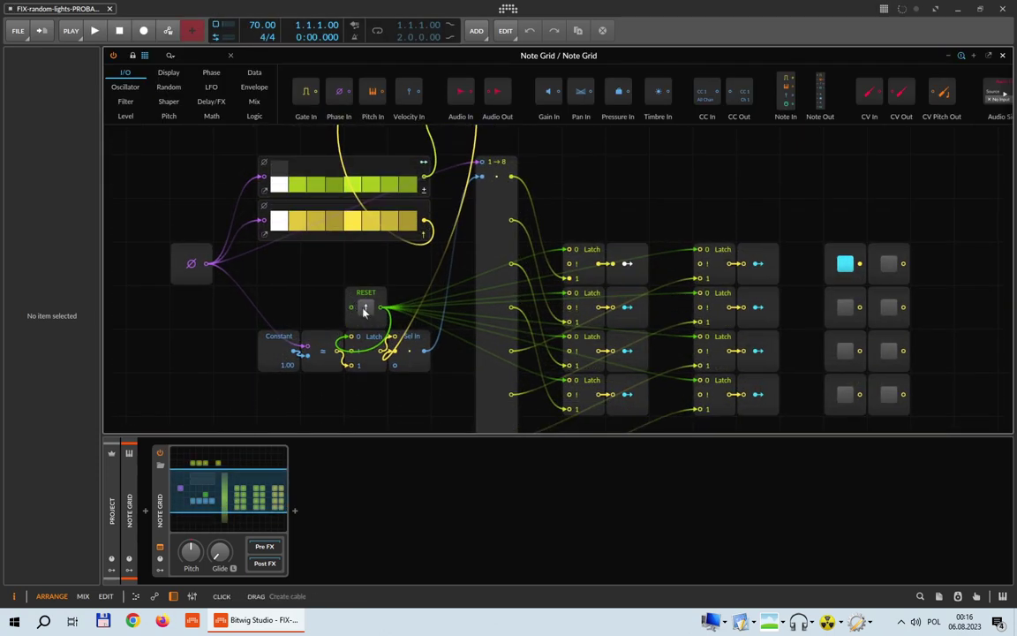
{"action": "left_click", "coordinate": [96, 34]}
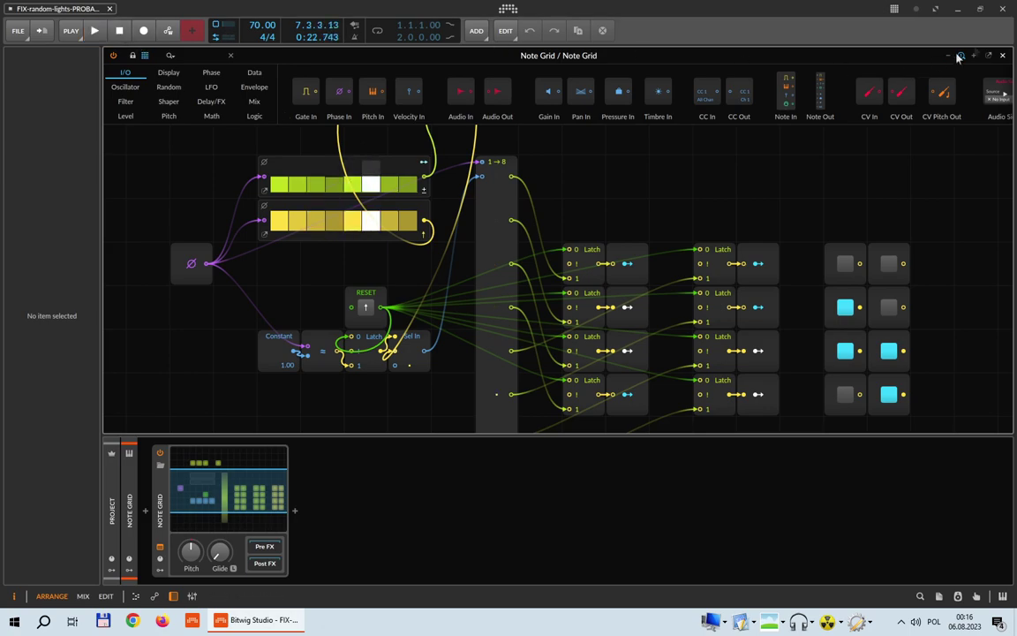
Step: Close Bitwig, then play the reopened project before closing and reloading it again
{"action": "left_click", "coordinate": [1004, 10]}
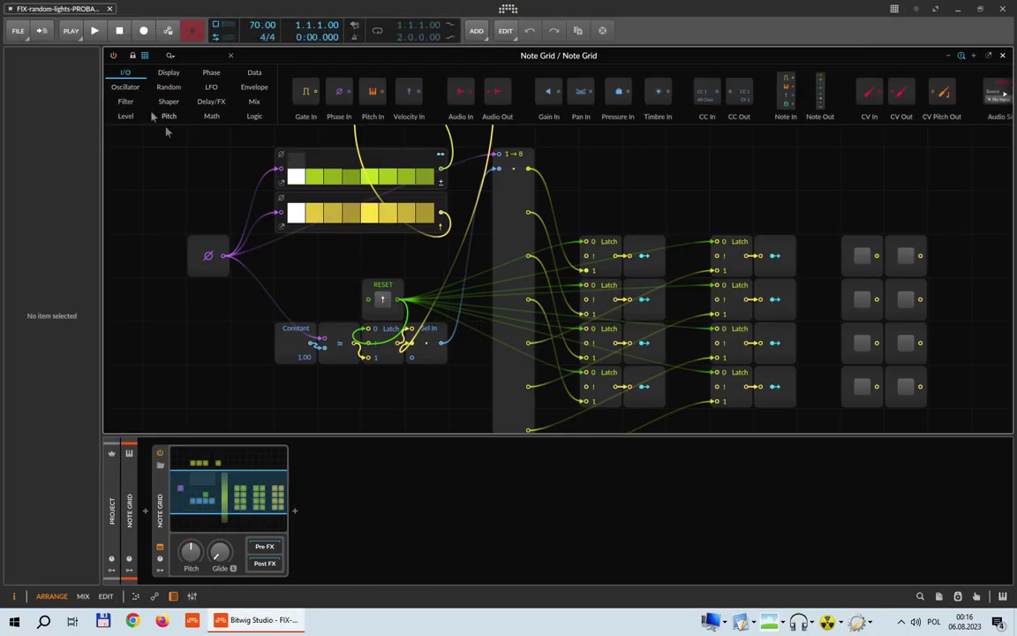
{"action": "left_click", "coordinate": [96, 31]}
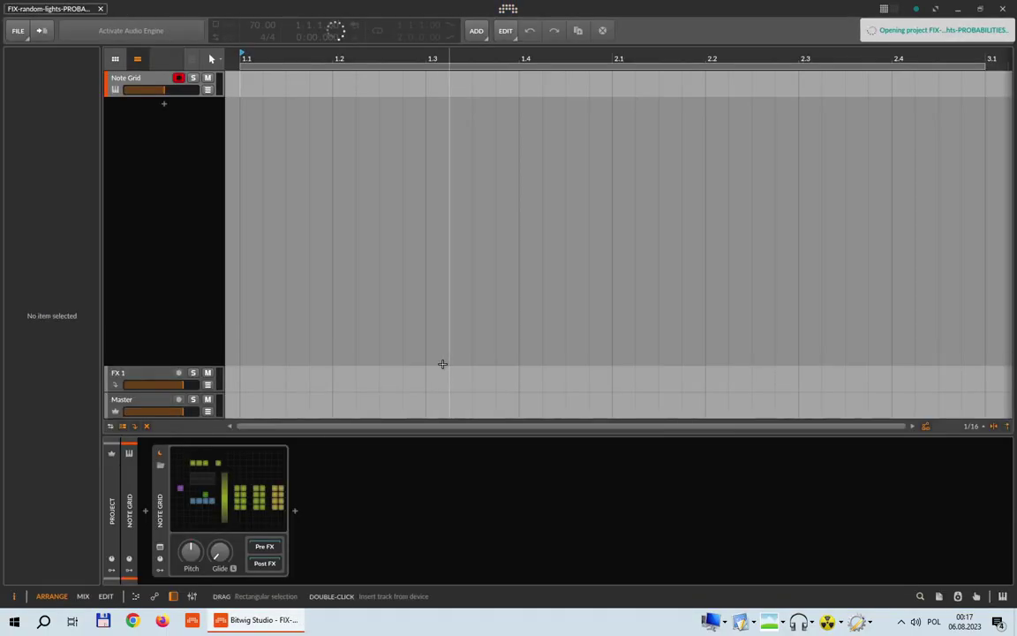
Step: Open the Note Grid editor, trigger RESET to clear the latches, and start playback
{"action": "left_click", "coordinate": [239, 510]}
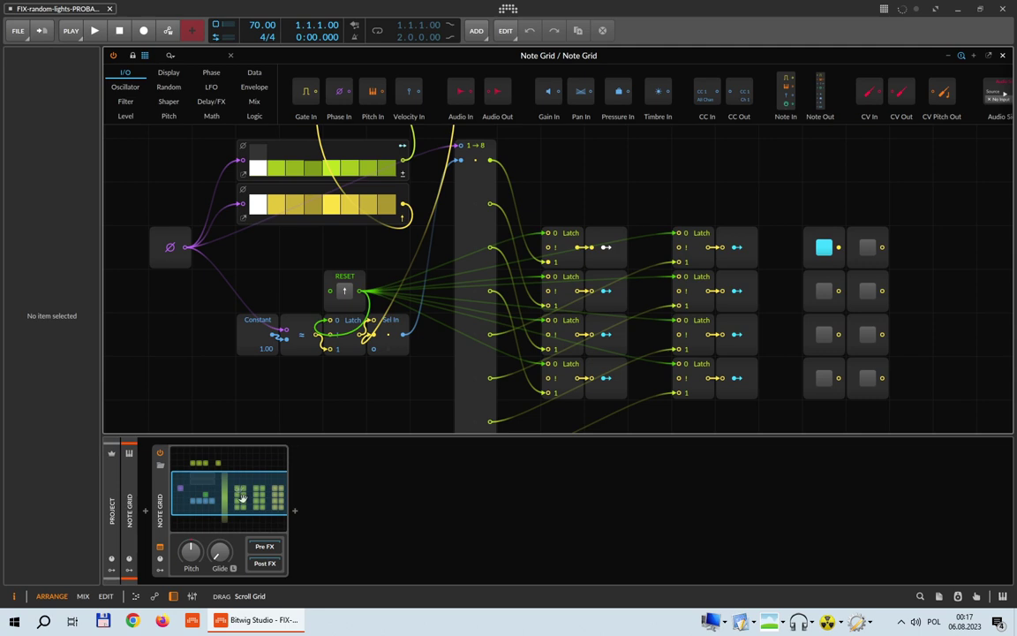
{"action": "left_click", "coordinate": [344, 290]}
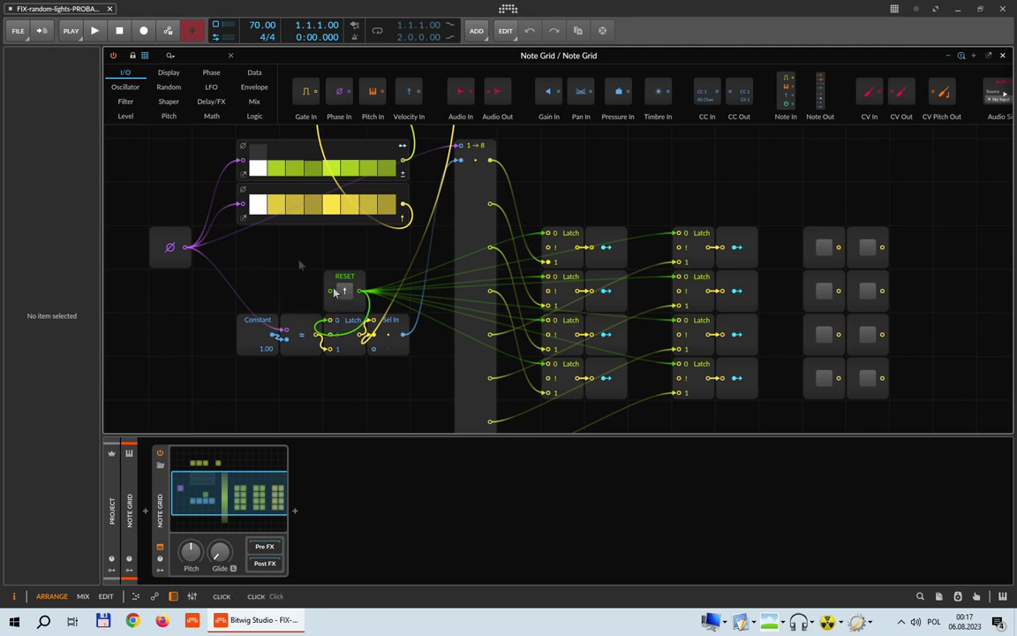
{"action": "left_click", "coordinate": [94, 33]}
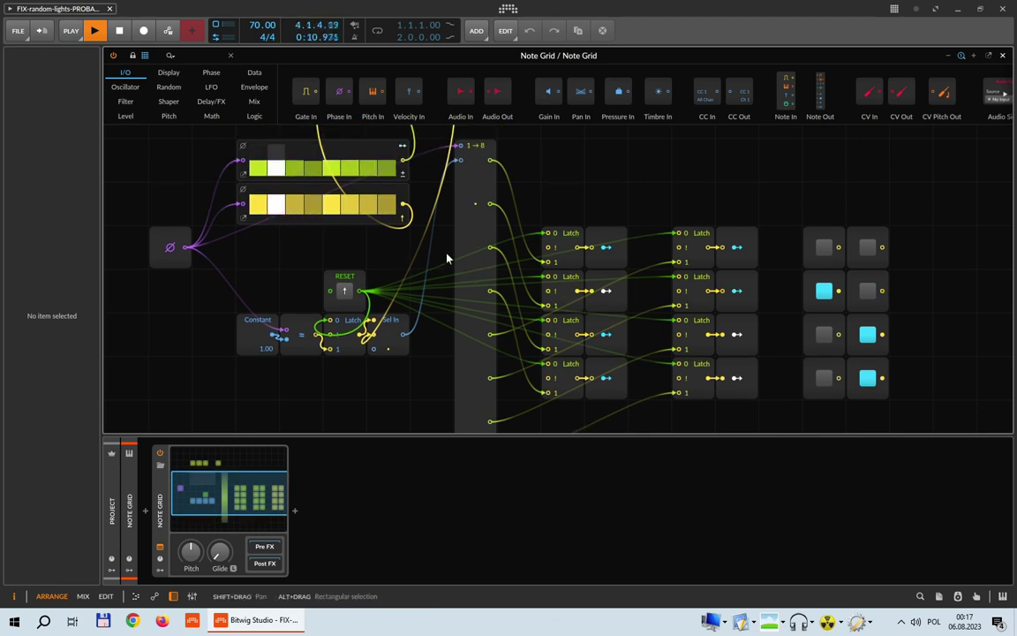
Step: Move the Noise, Bi→Uni, S/H and comparator row down the canvas
{"action": "scroll", "coordinate": [301, 322], "scroll_direction": "up", "scroll_amount": 3}
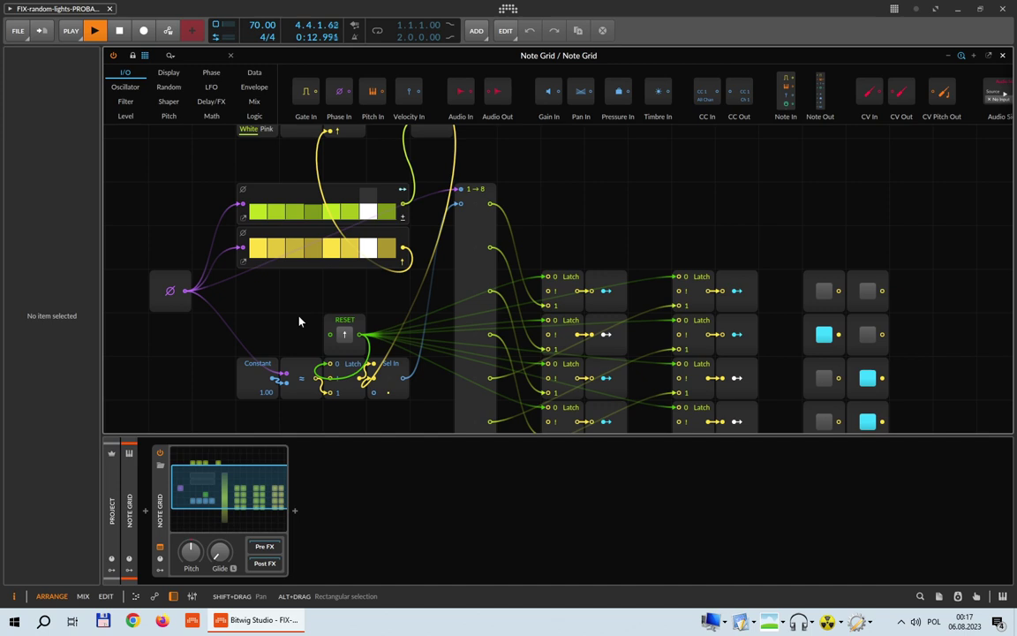
{"action": "scroll", "coordinate": [301, 321], "scroll_direction": "up", "scroll_amount": 2}
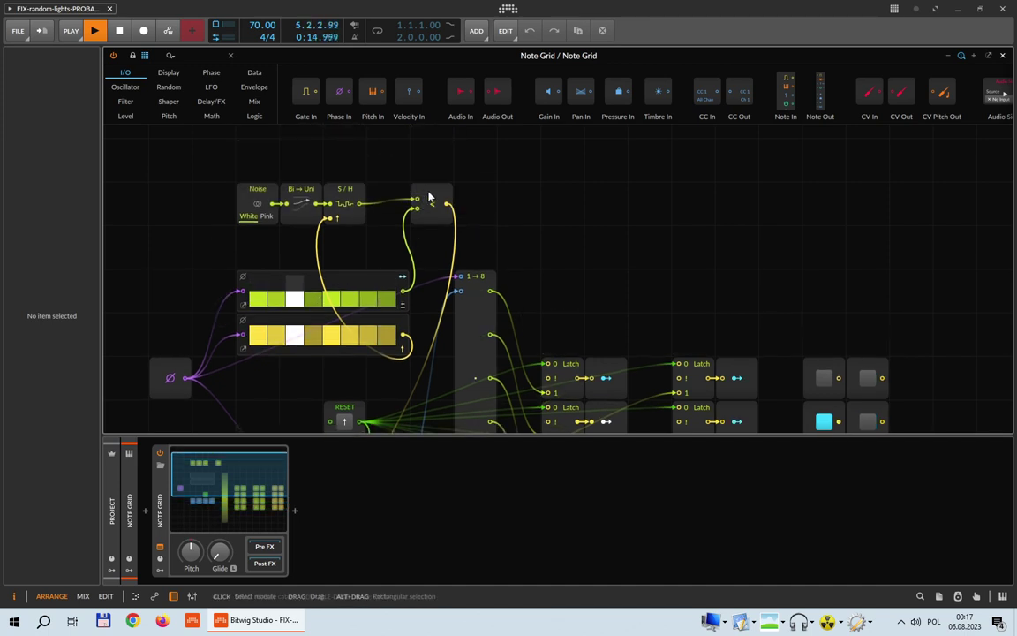
{"action": "left_click_drag", "start_coordinate": [431, 200], "coordinate": [387, 200]}
{"action": "left_click_drag", "start_coordinate": [190, 171], "coordinate": [404, 212]}
{"action": "left_click_drag", "start_coordinate": [263, 202], "coordinate": [262, 245]}
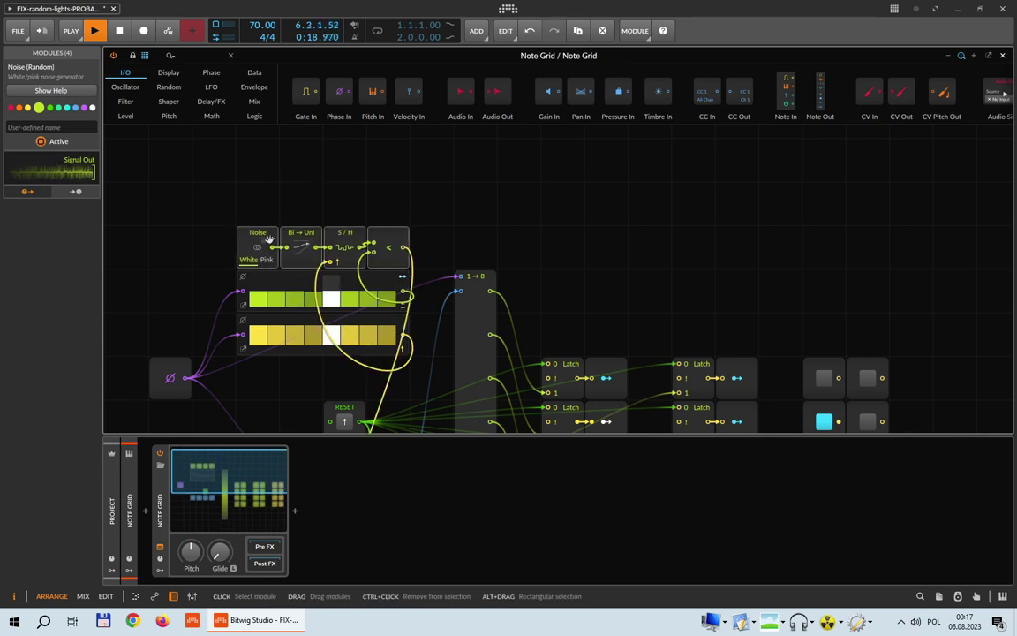
{"action": "left_click", "coordinate": [435, 216]}
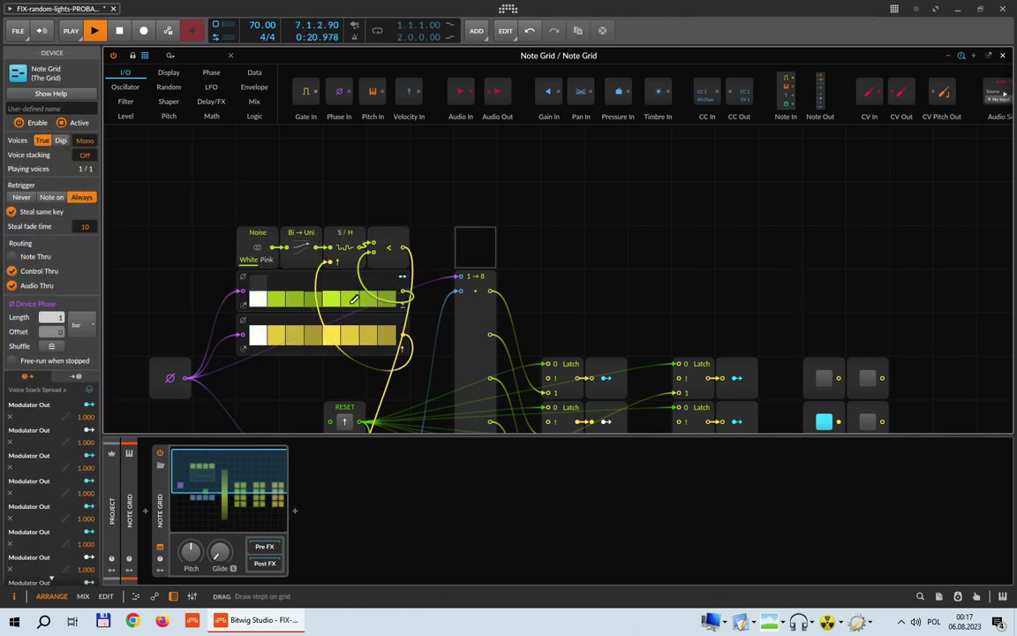
Step: Add Chance and Dice from the Random modules and Probabilities from the Data modules above the row
{"action": "scroll", "coordinate": [297, 367], "scroll_direction": "up", "scroll_amount": 2}
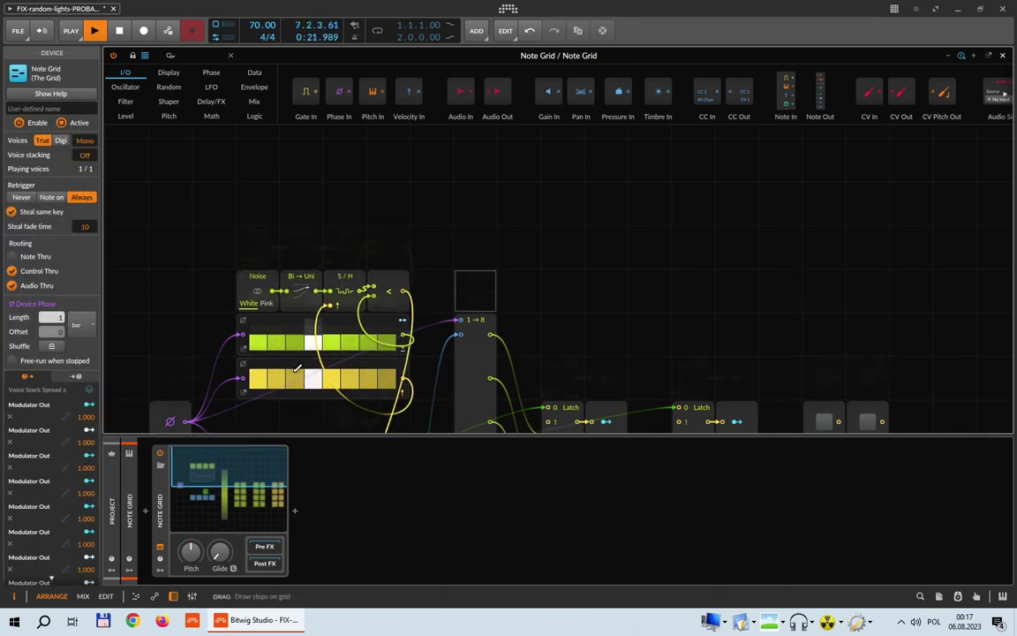
{"action": "left_click", "coordinate": [168, 88]}
{"action": "left_click_drag", "start_coordinate": [430, 92], "coordinate": [432, 204]}
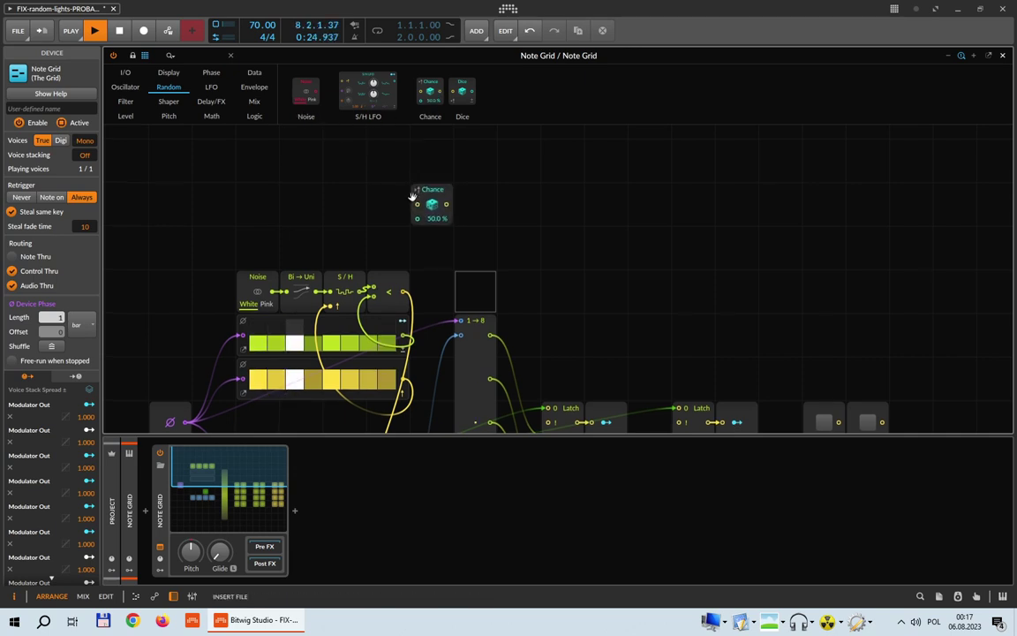
{"action": "left_click_drag", "start_coordinate": [462, 92], "coordinate": [475, 204]}
{"action": "left_click", "coordinate": [167, 72]}
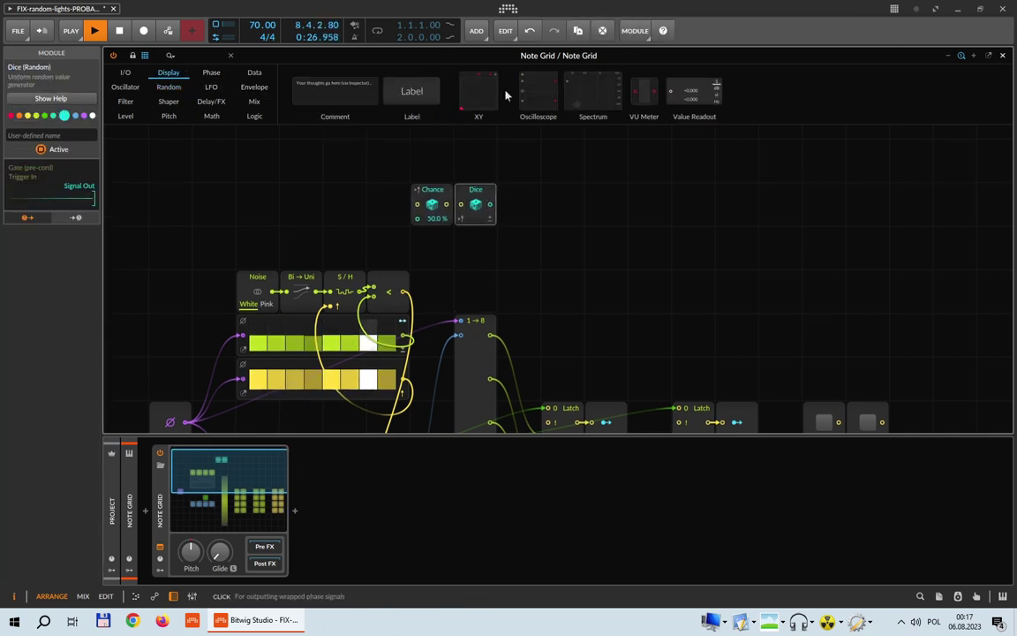
{"action": "left_click", "coordinate": [213, 74]}
{"action": "left_click", "coordinate": [253, 73]}
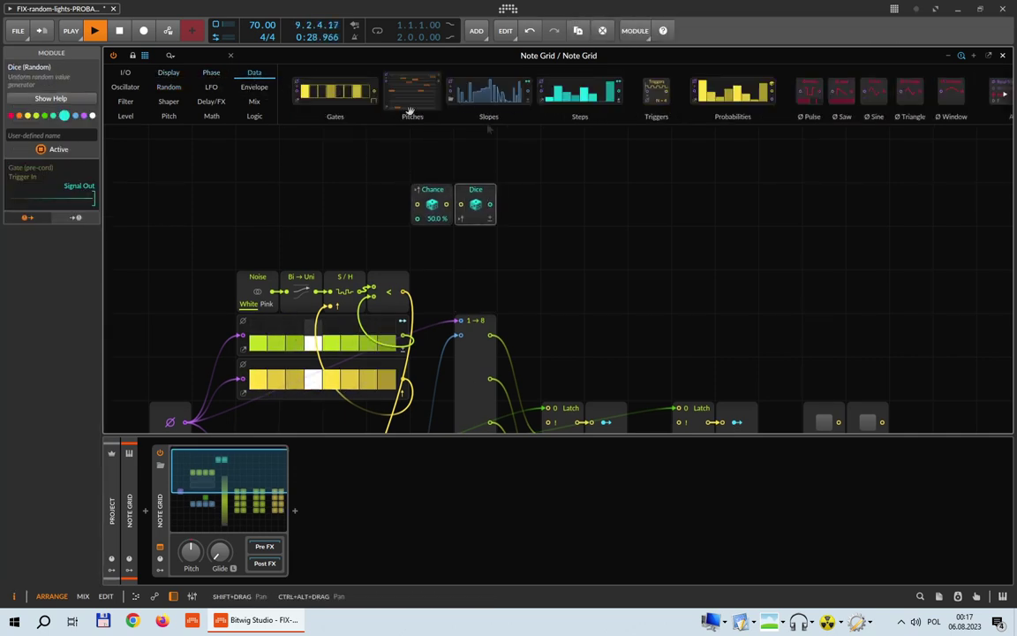
{"action": "left_click_drag", "start_coordinate": [711, 92], "coordinate": [573, 208]}
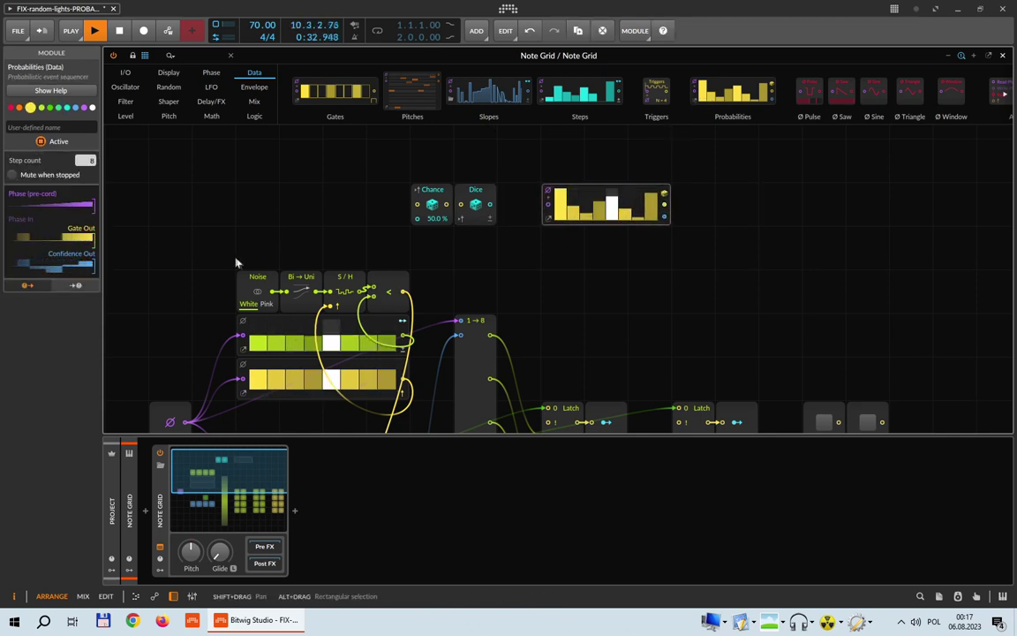
Step: Reselect the Noise, S/H and comparator module row and adjust its placement
{"action": "left_click_drag", "start_coordinate": [238, 259], "coordinate": [322, 234]}
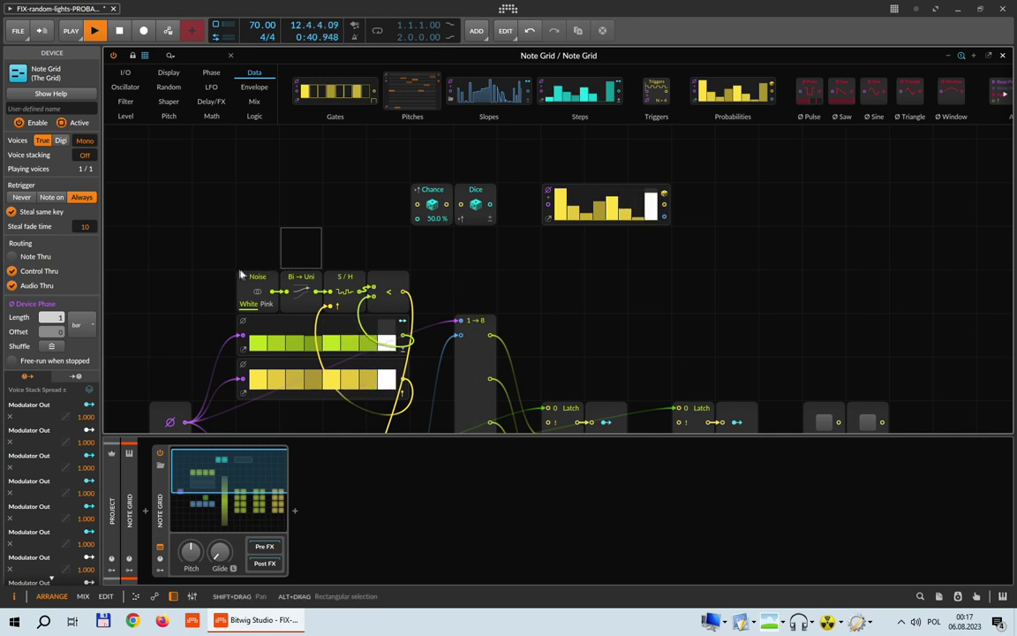
{"action": "left_click_drag", "start_coordinate": [218, 264], "coordinate": [429, 285]}
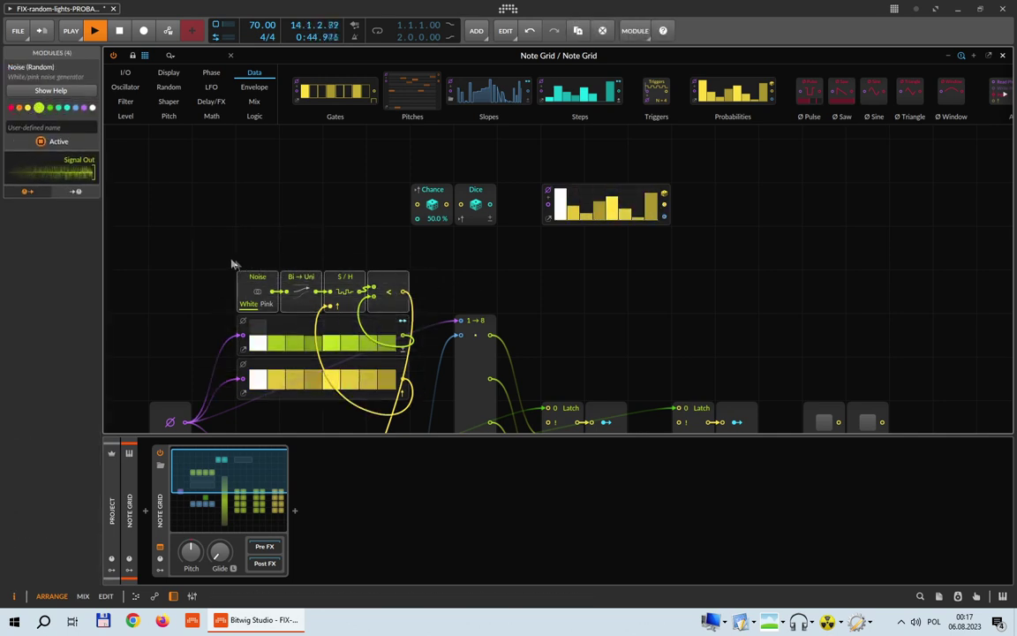
{"action": "left_click_drag", "start_coordinate": [231, 263], "coordinate": [432, 291]}
{"action": "left_click_drag", "start_coordinate": [364, 227], "coordinate": [325, 256]}
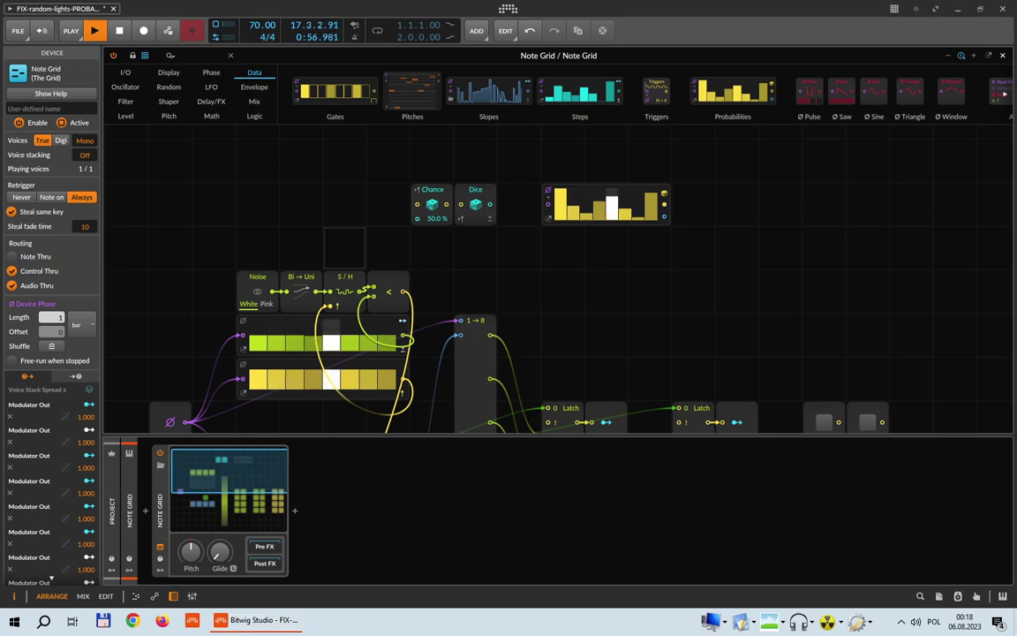
Step: Maximise the "FIX - All 3 replacements.png" image in IrfanView
{"action": "double_click", "coordinate": [456, 35]}
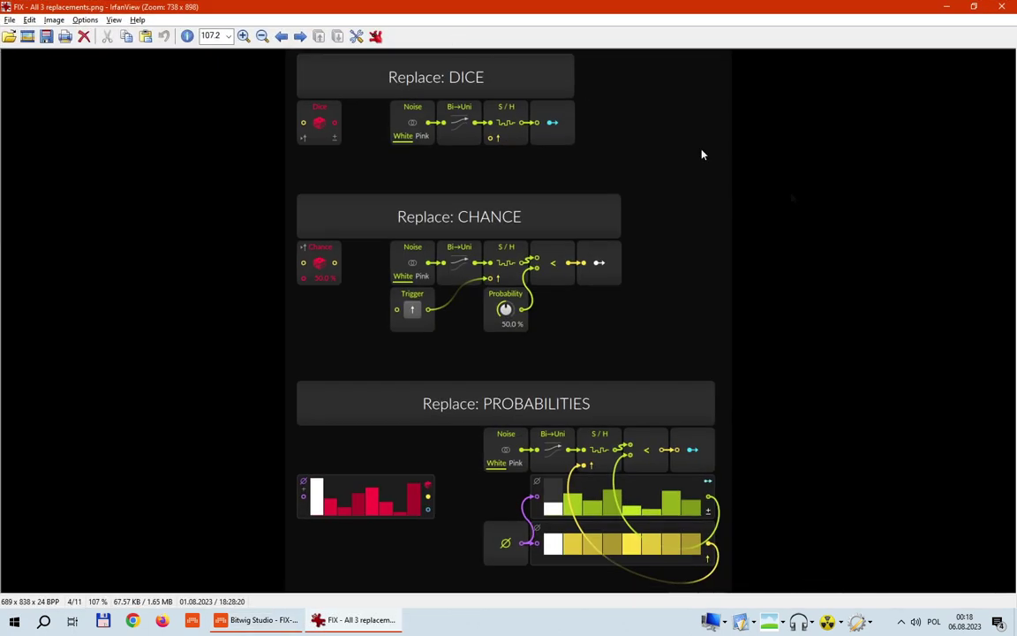